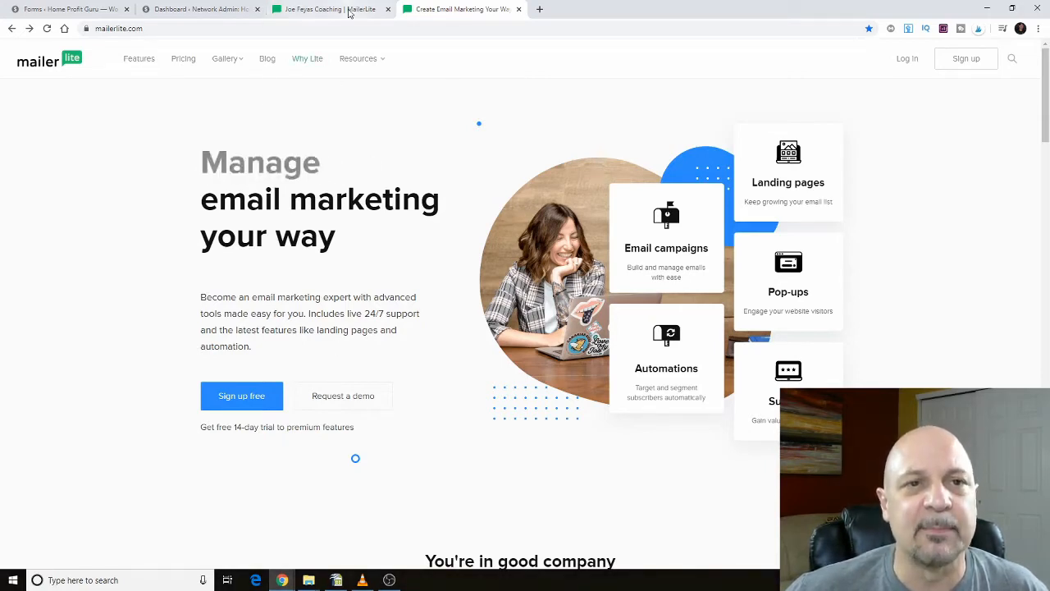
Switch to the MailerLite account and review its forms: the pop-ups, the embedded forms and the promotions.
{"action": "left_click", "coordinate": [343, 11]}
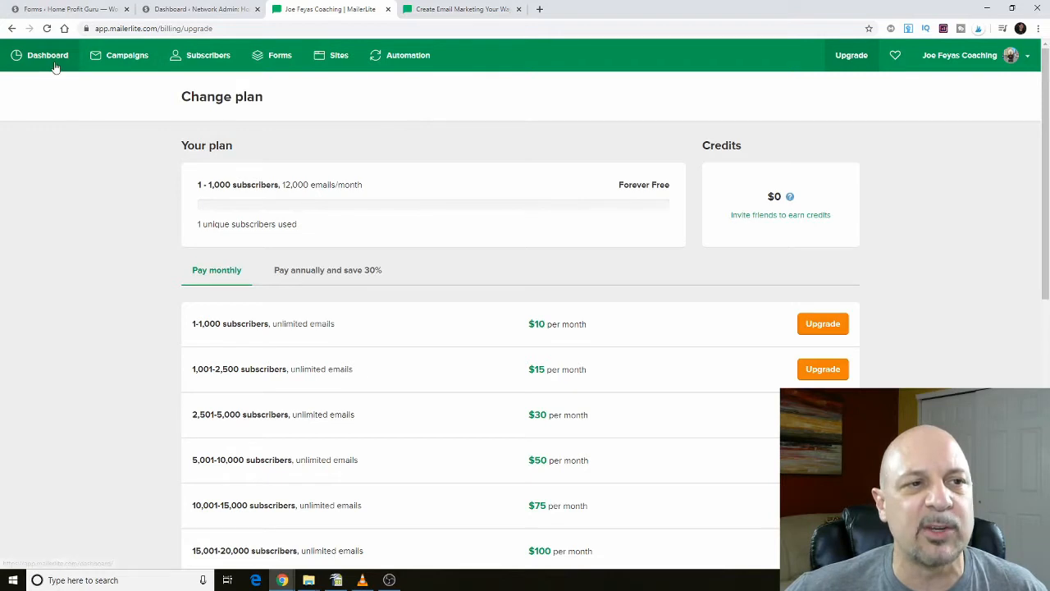
{"action": "left_click", "coordinate": [282, 65]}
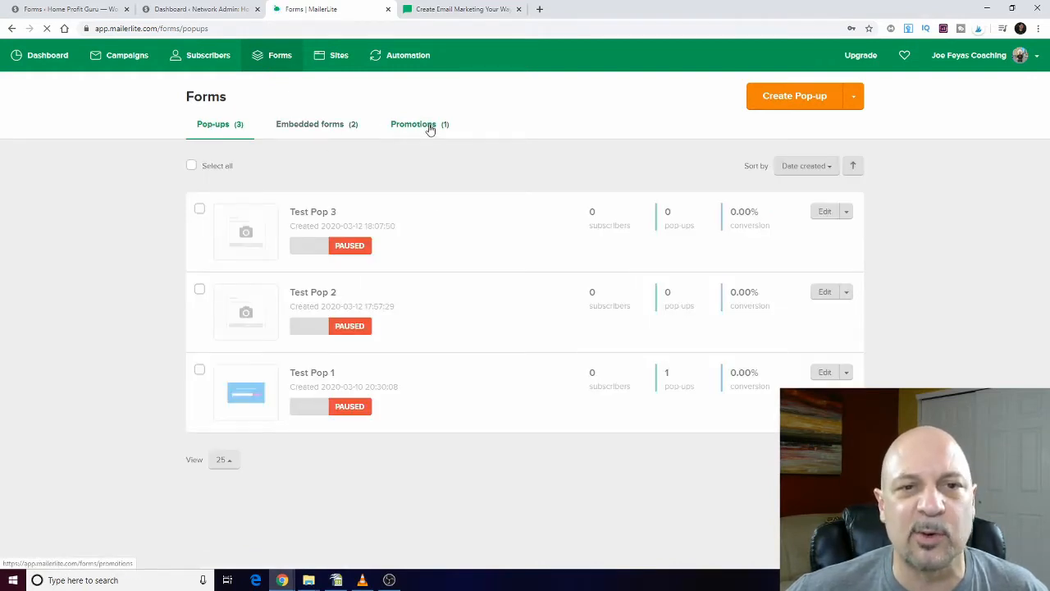
{"action": "left_click", "coordinate": [316, 128]}
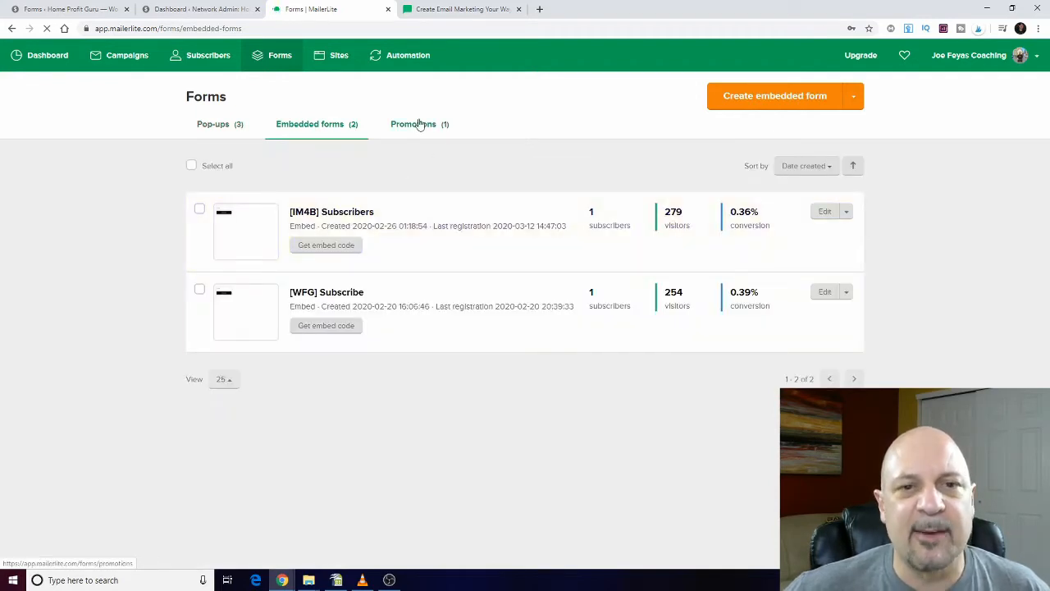
{"action": "left_click", "coordinate": [419, 124]}
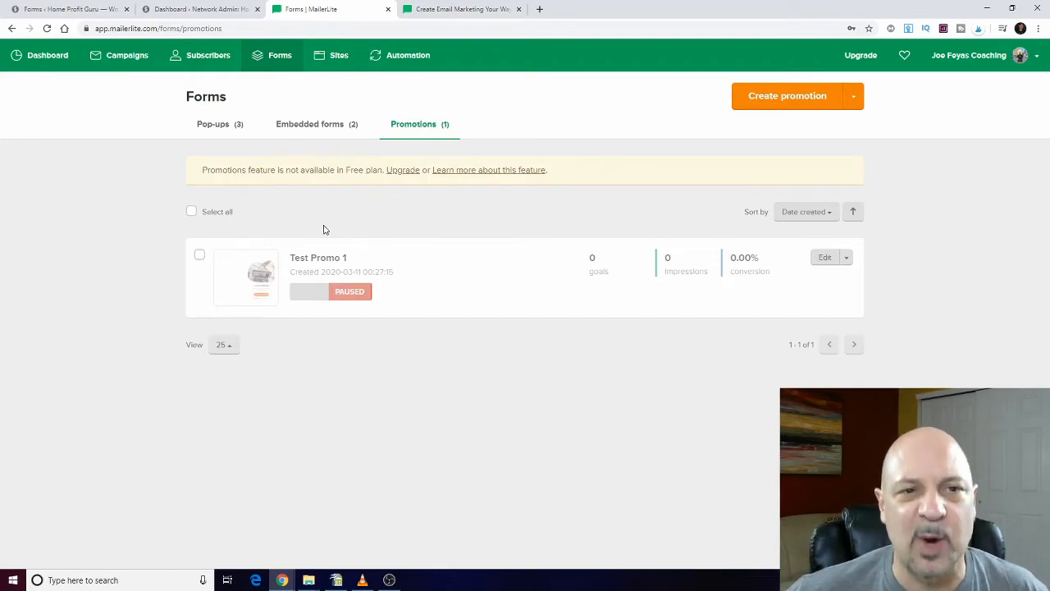
Delete the pop-up "Test Pop 3" from the list of pop-ups.
{"action": "left_click", "coordinate": [217, 124]}
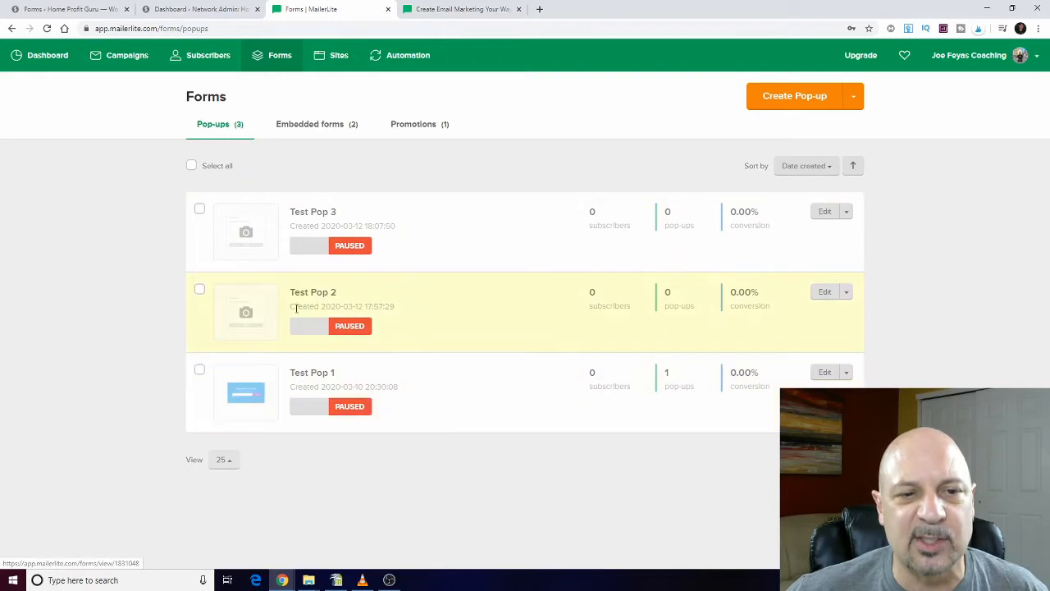
{"action": "left_click", "coordinate": [846, 214]}
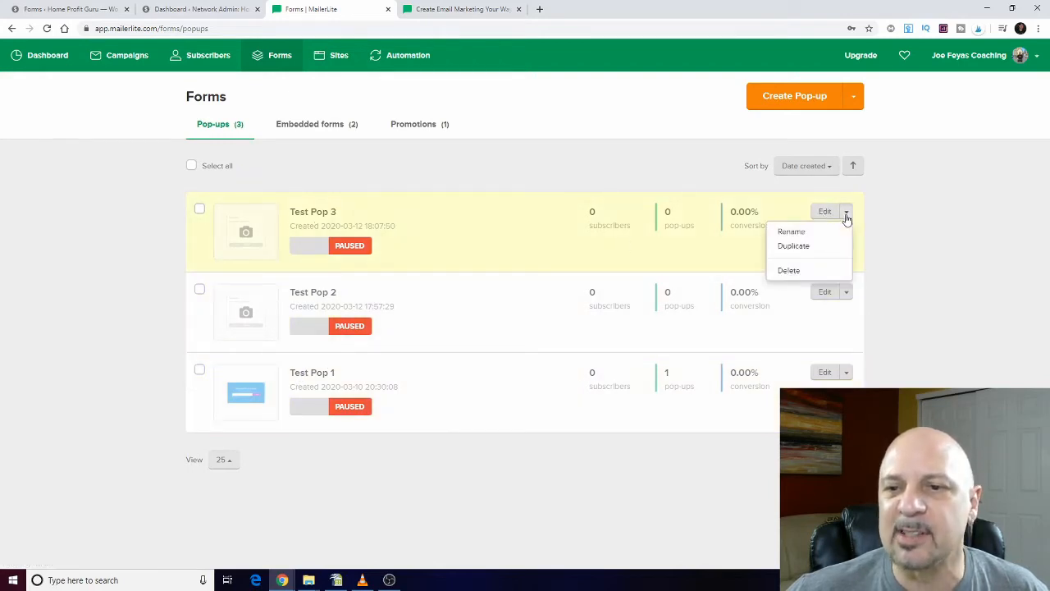
{"action": "left_click", "coordinate": [787, 270]}
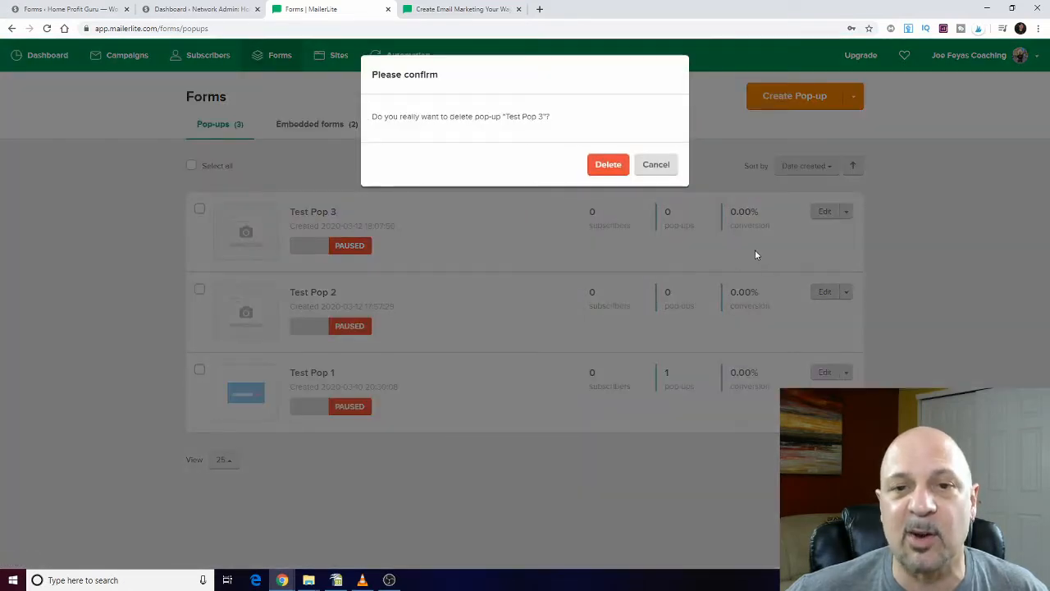
{"action": "left_click", "coordinate": [608, 166]}
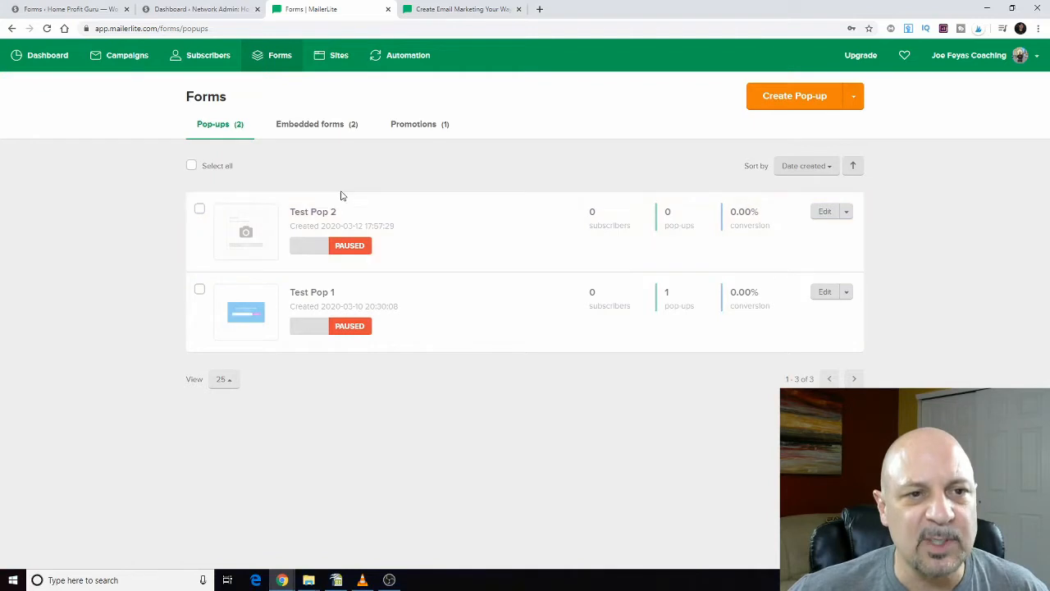
Create a new pop-up named "Test Pop 4" and continue to the subscriber group selection.
{"action": "left_click", "coordinate": [774, 104]}
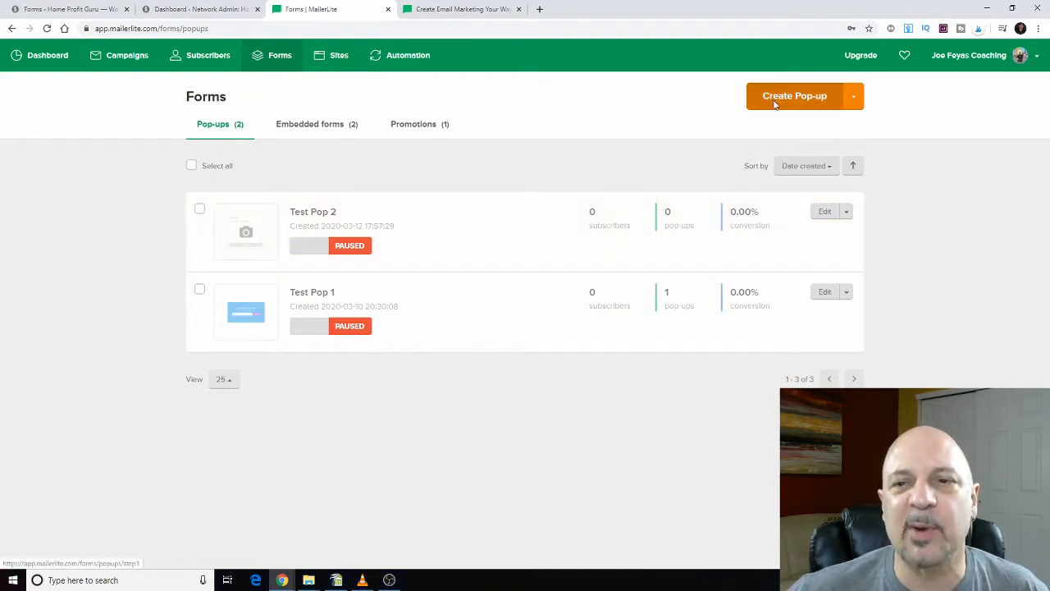
{"action": "left_click", "coordinate": [282, 186]}
{"action": "left_click", "coordinate": [282, 186]}
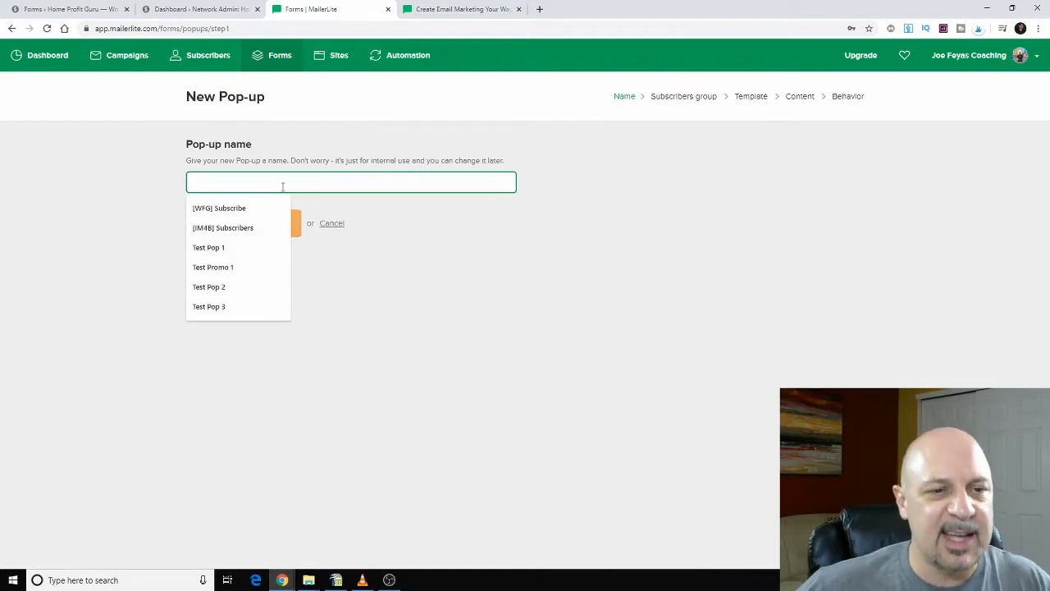
{"action": "type", "text": "Test "}
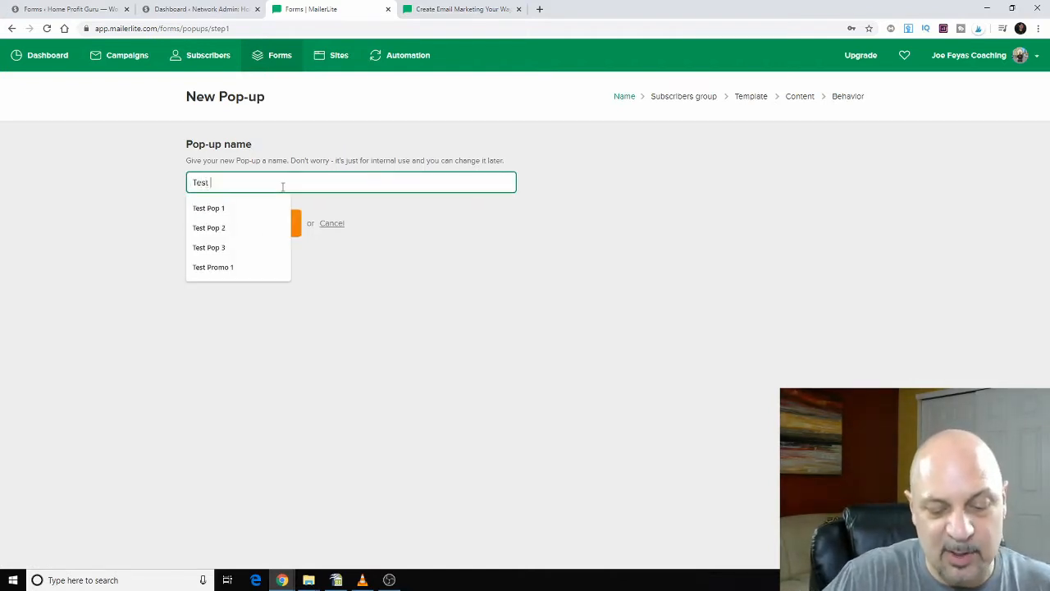
{"action": "type", "text": "Pop 4"}
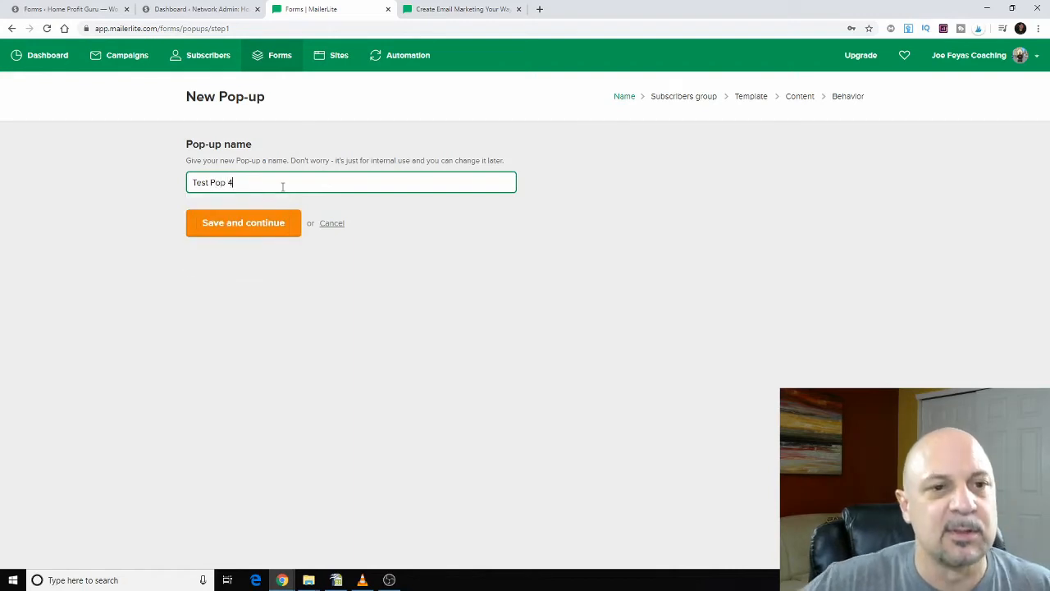
{"action": "left_click", "coordinate": [259, 237]}
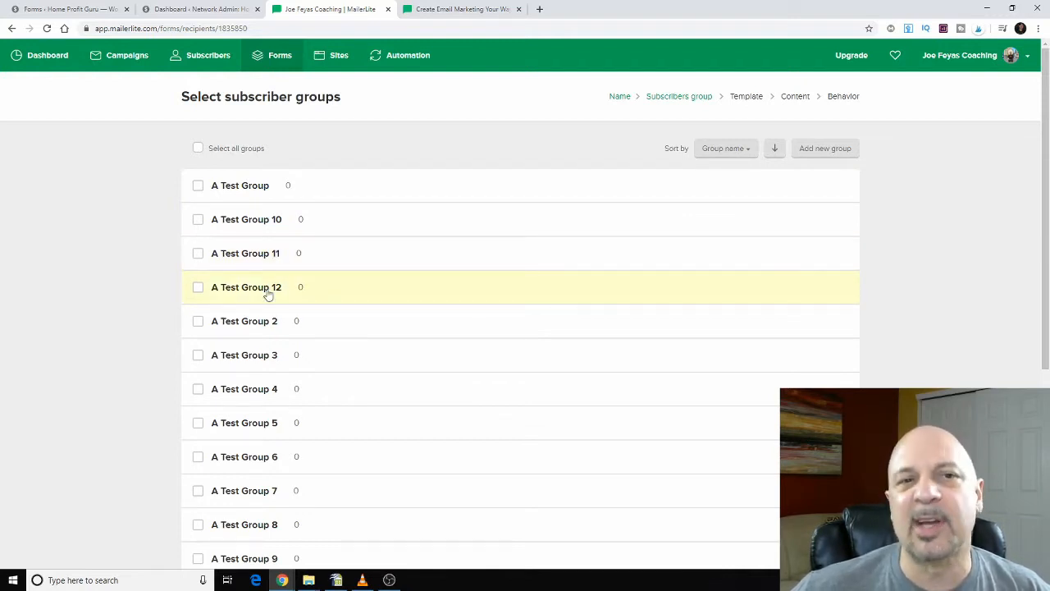
Assign the subscriber group "A Test Group" to the pop-up and continue to the template choice.
{"action": "left_click", "coordinate": [246, 188]}
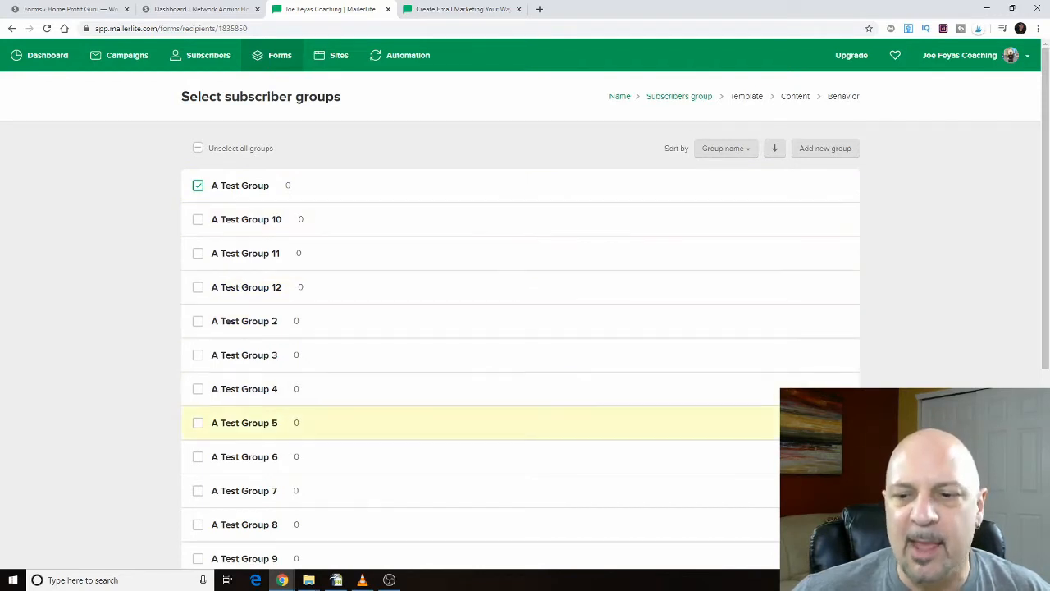
{"action": "scroll", "coordinate": [820, 418], "scroll_direction": "down", "scroll_amount": 1}
{"action": "scroll", "coordinate": [821, 419], "scroll_direction": "up", "scroll_amount": 1}
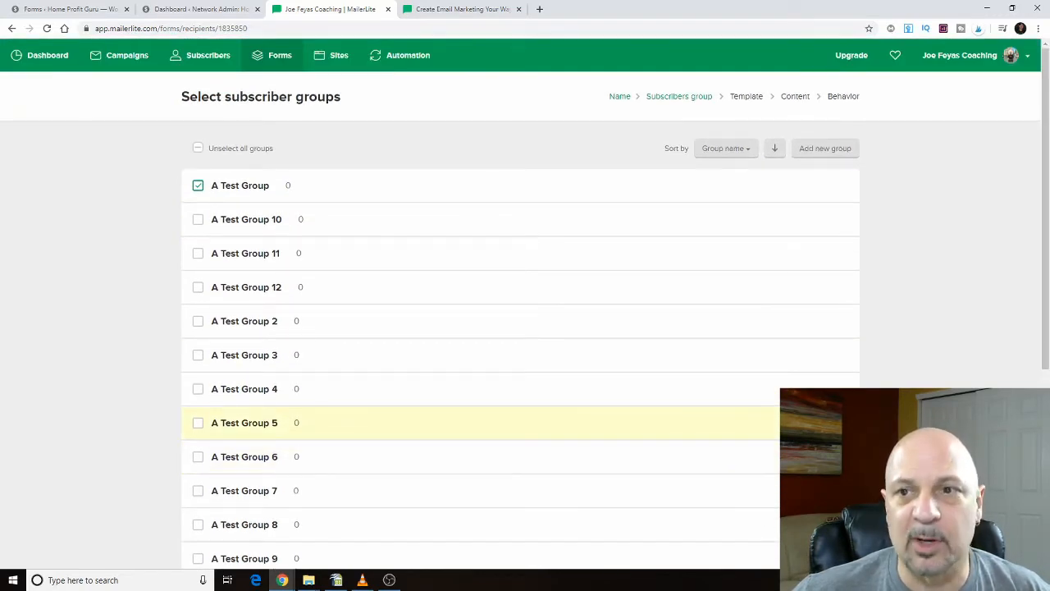
{"action": "scroll", "coordinate": [820, 418], "scroll_direction": "down", "scroll_amount": 4}
{"action": "left_click", "coordinate": [229, 494]}
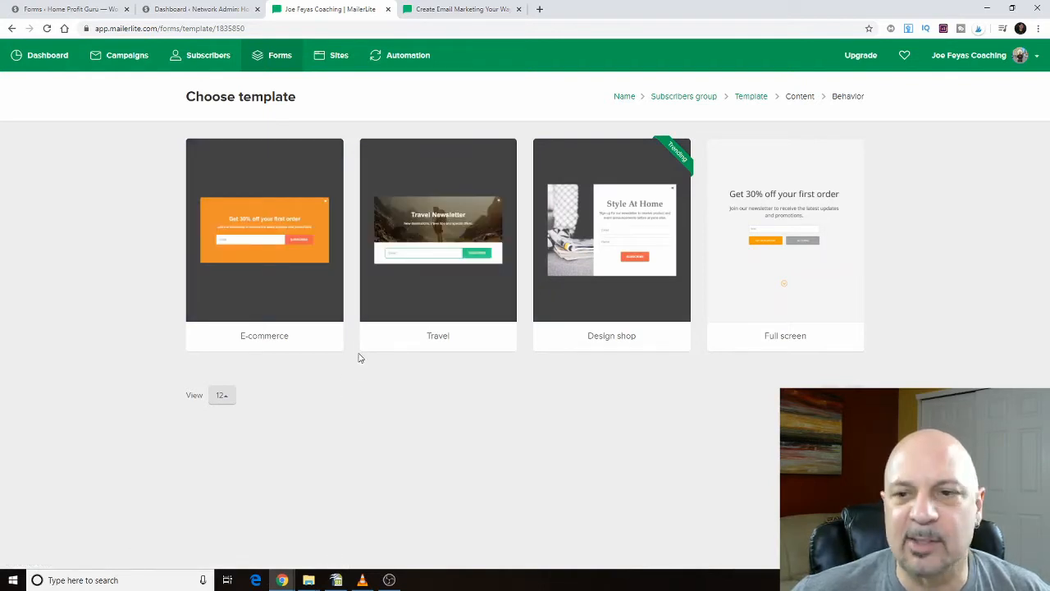
Preview the available pop-up templates one after another: E-commerce, Travel, Design shop and Full screen.
{"action": "mouse_move", "coordinate": [288, 302]}
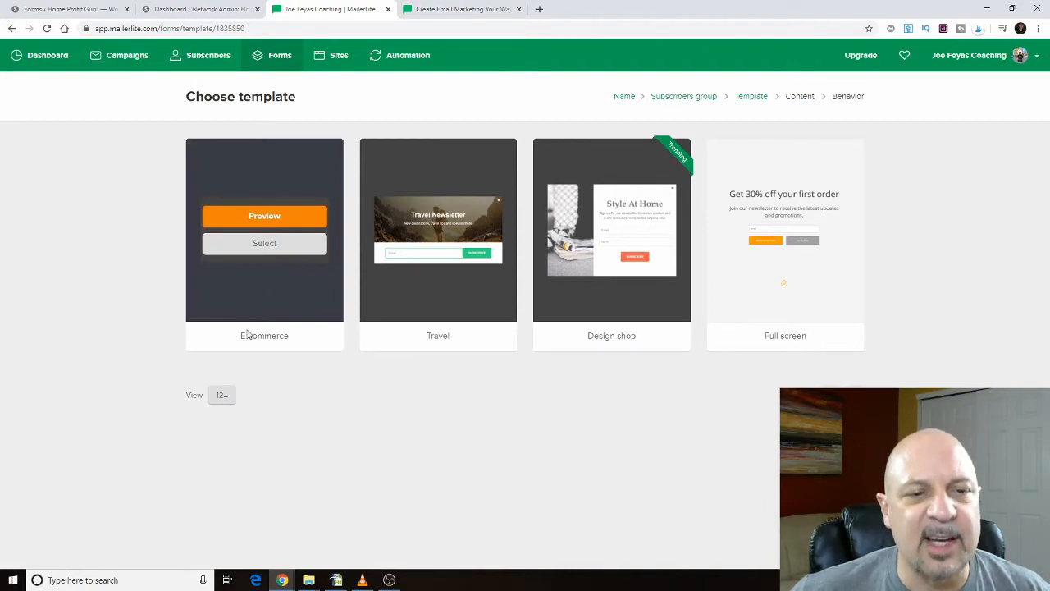
{"action": "mouse_move", "coordinate": [432, 308]}
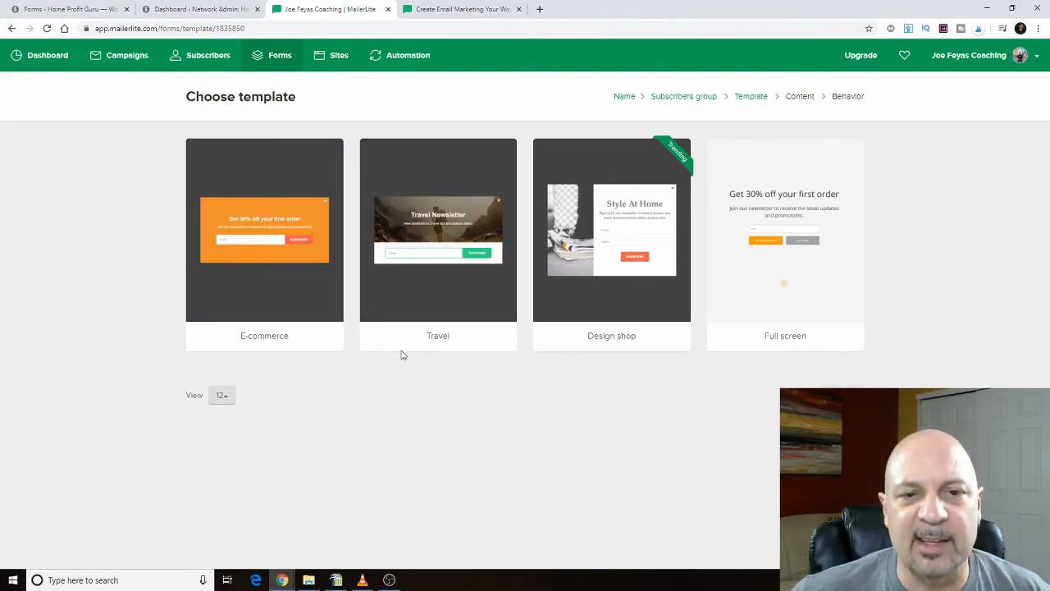
{"action": "mouse_move", "coordinate": [587, 289]}
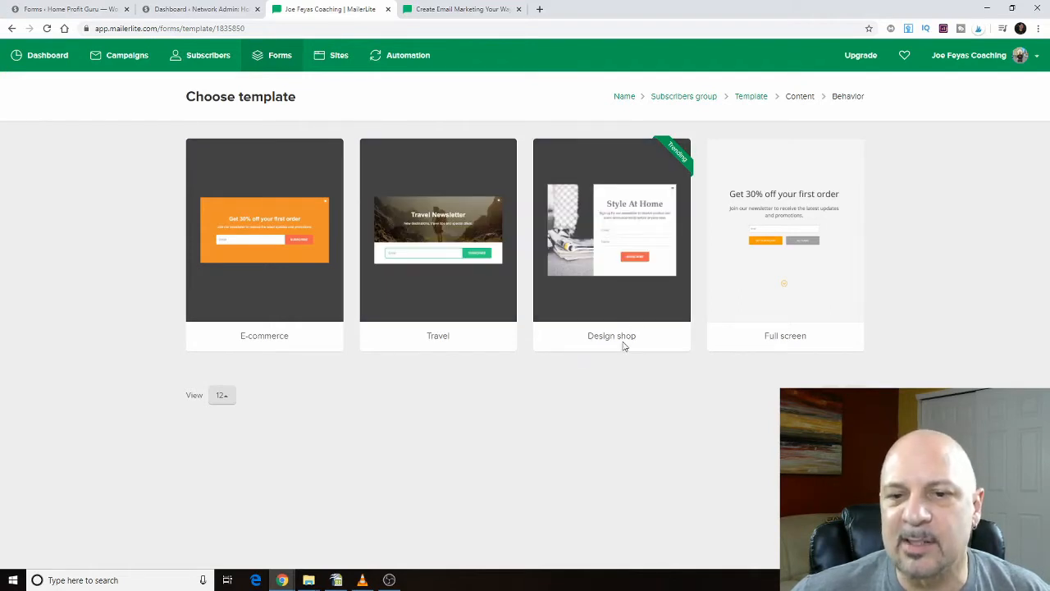
{"action": "mouse_move", "coordinate": [760, 313]}
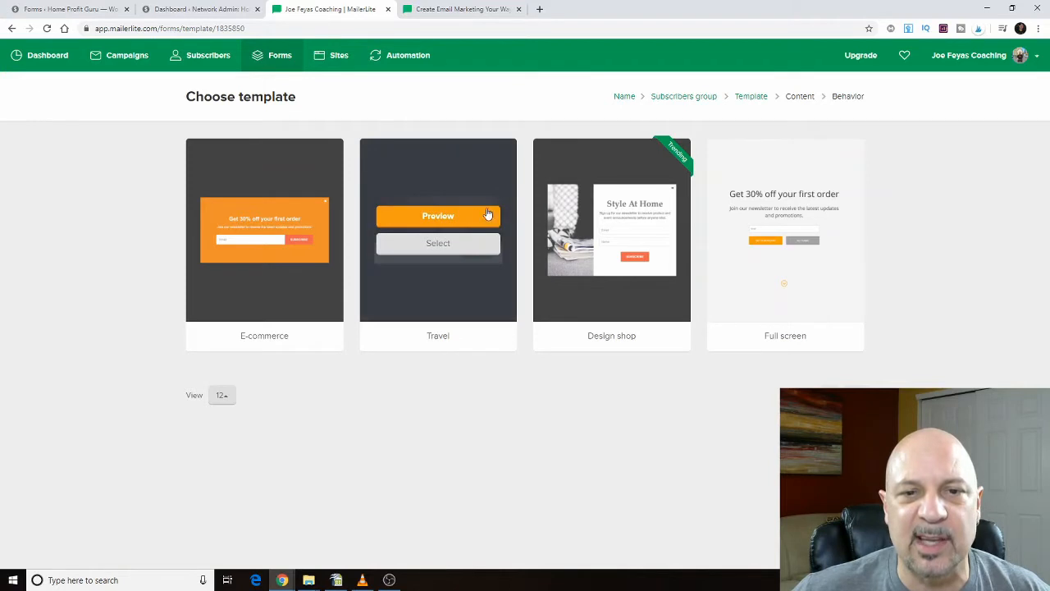
{"action": "mouse_move", "coordinate": [281, 214]}
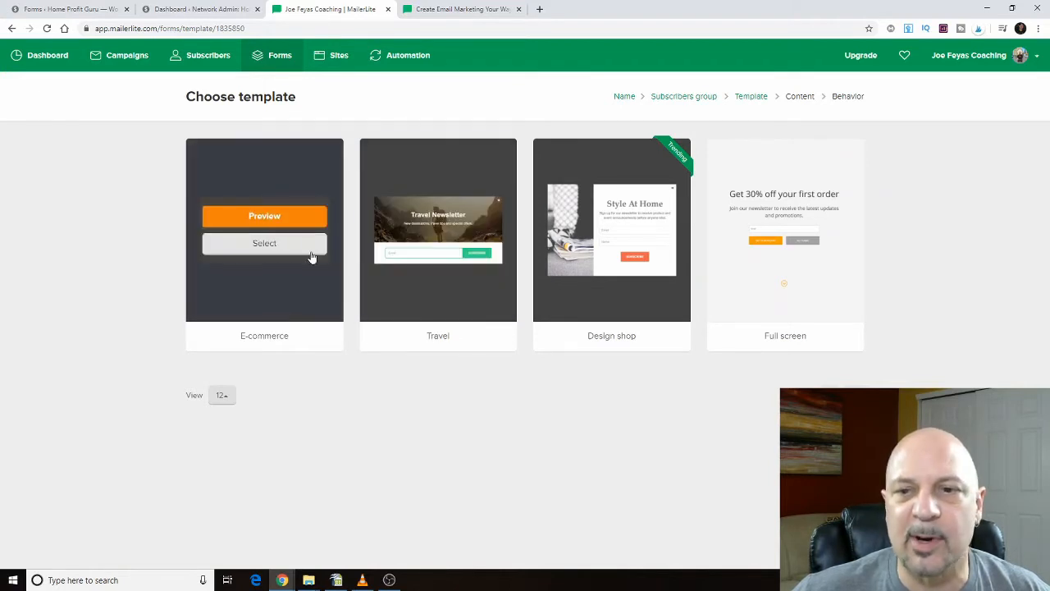
{"action": "left_click", "coordinate": [259, 219]}
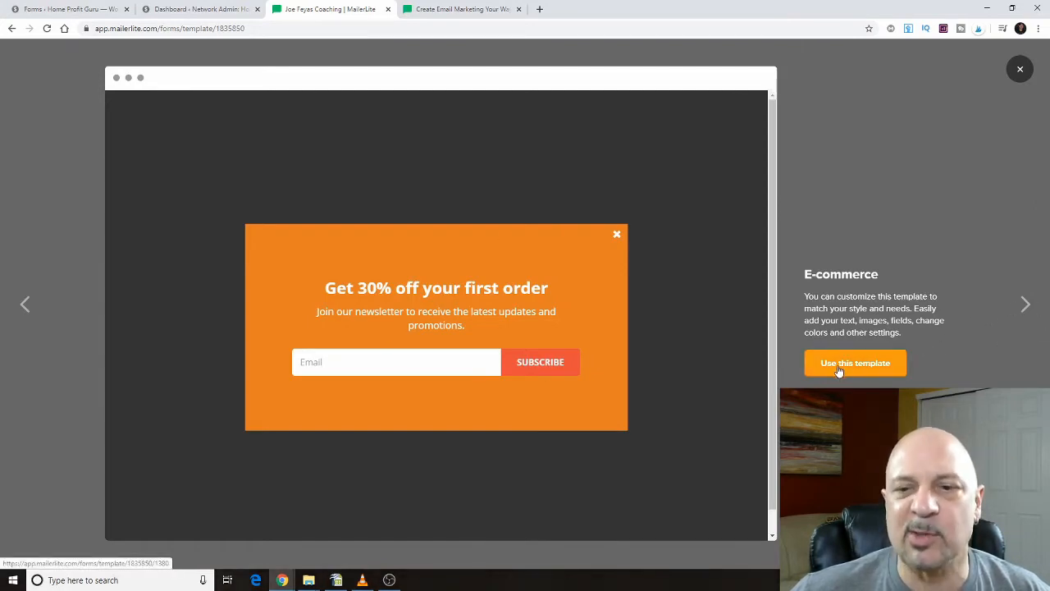
{"action": "left_click", "coordinate": [1026, 305]}
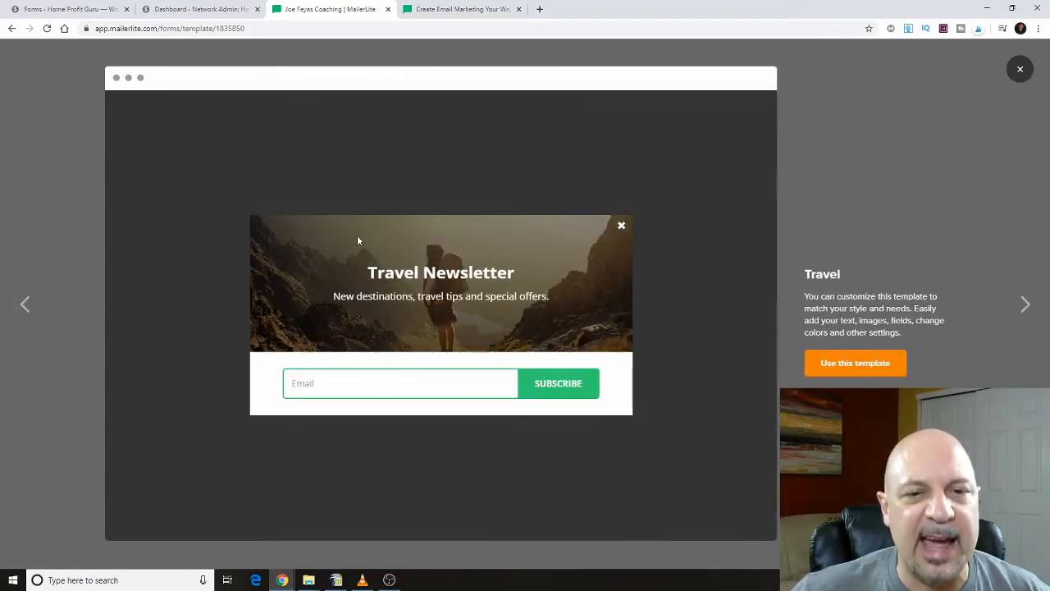
{"action": "left_click", "coordinate": [1026, 304]}
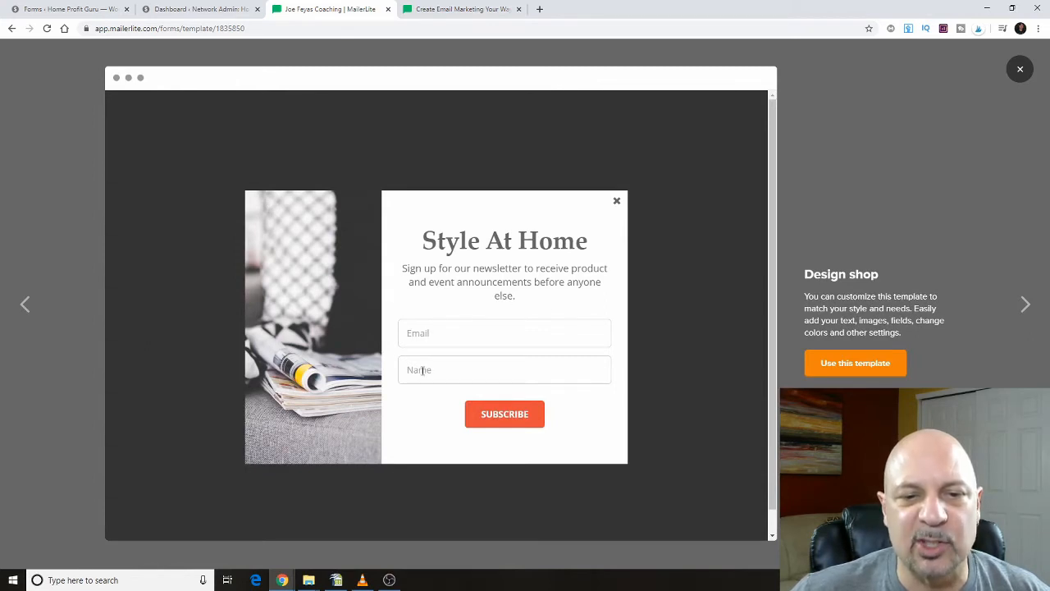
{"action": "left_click", "coordinate": [1025, 304]}
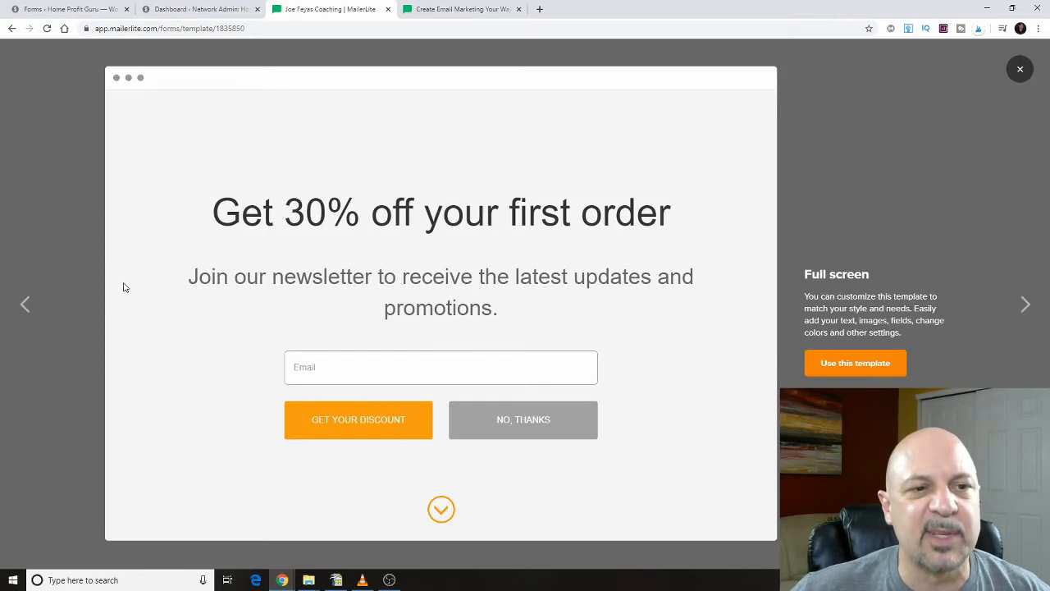
Go back through the previews to the E-commerce template and use it for the pop-up.
{"action": "left_click", "coordinate": [22, 306]}
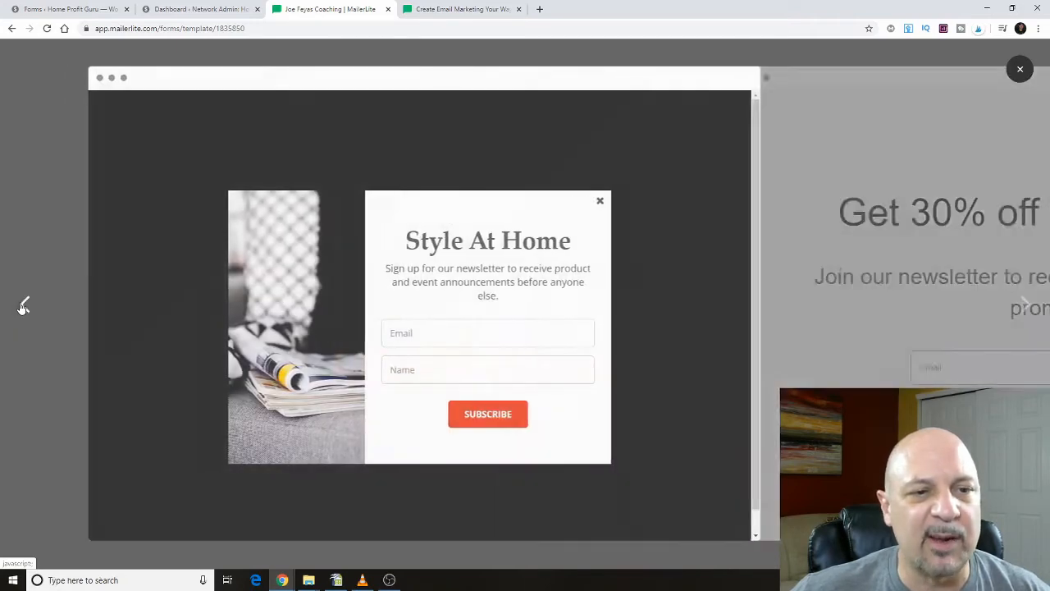
{"action": "left_click", "coordinate": [22, 306]}
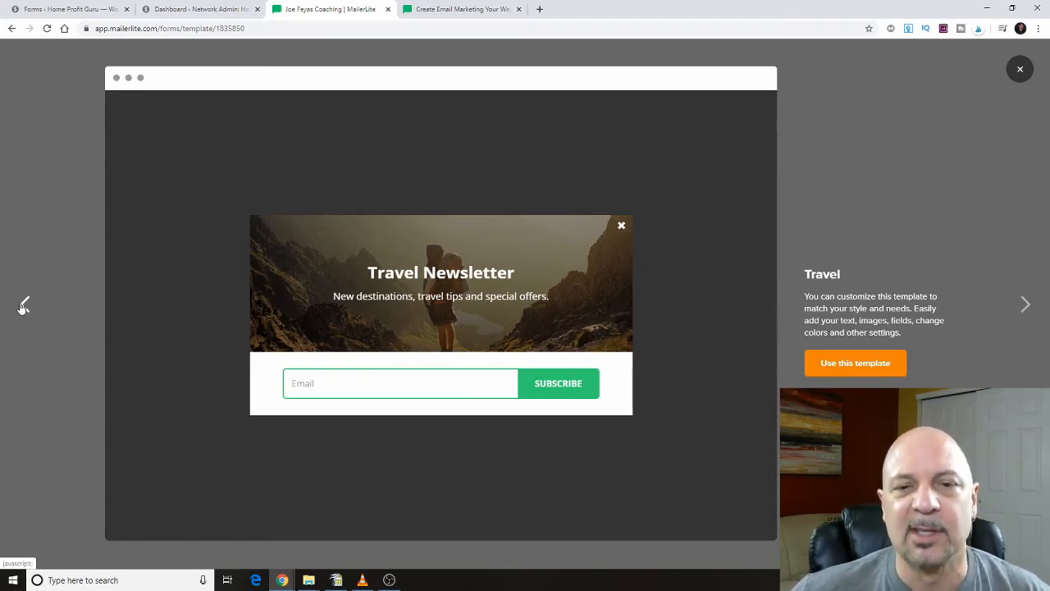
{"action": "left_click", "coordinate": [23, 305]}
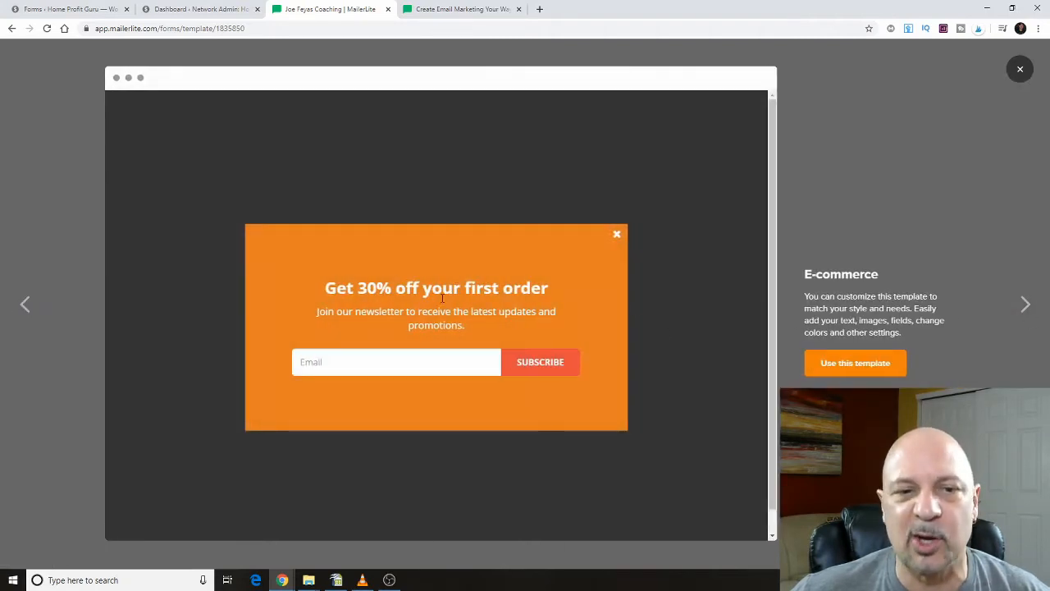
{"action": "left_click", "coordinate": [846, 363]}
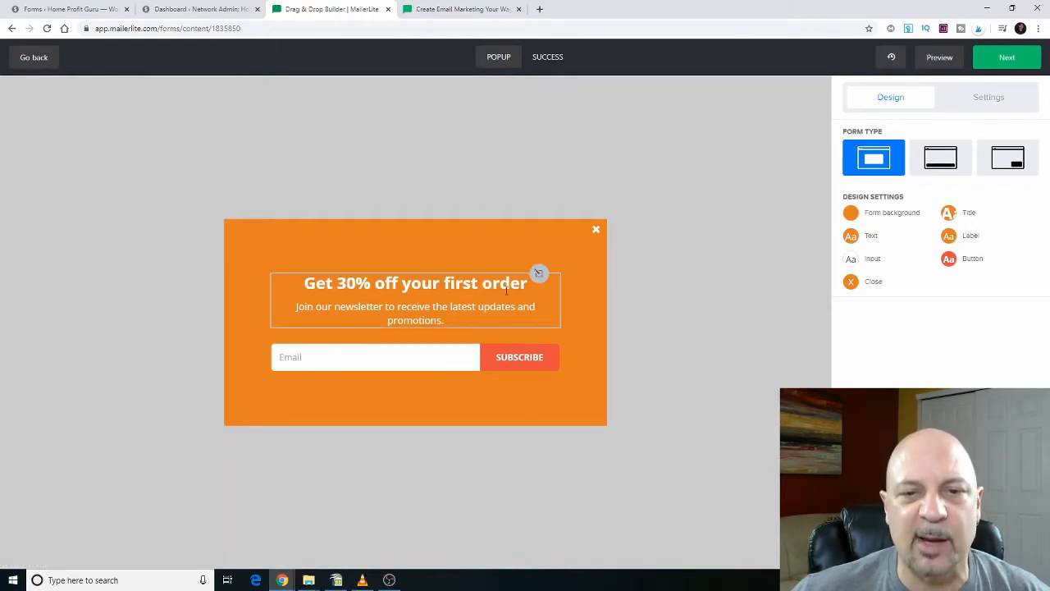
Change the title in the pop-up's title and text block to "Test Popup".
{"action": "left_click", "coordinate": [539, 273]}
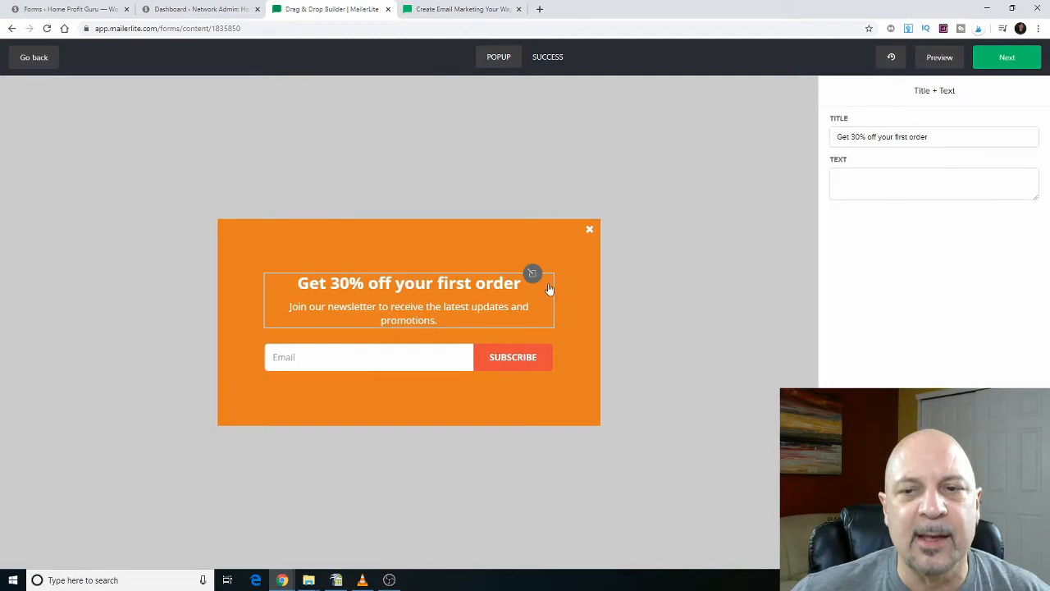
{"action": "left_click_drag", "start_coordinate": [942, 145], "coordinate": [802, 136]}
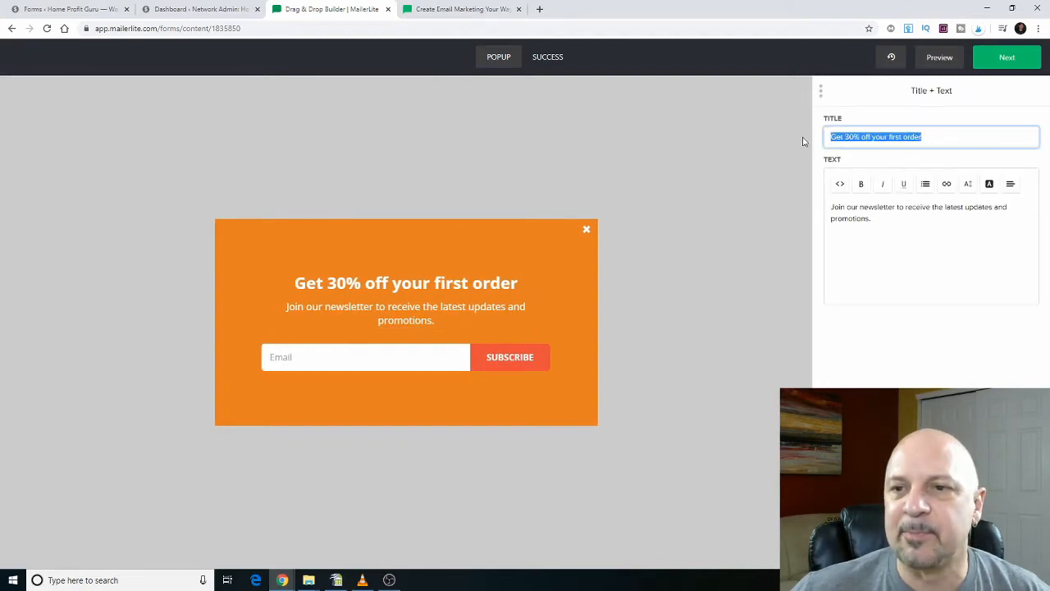
{"action": "type", "text": "Test Popup"}
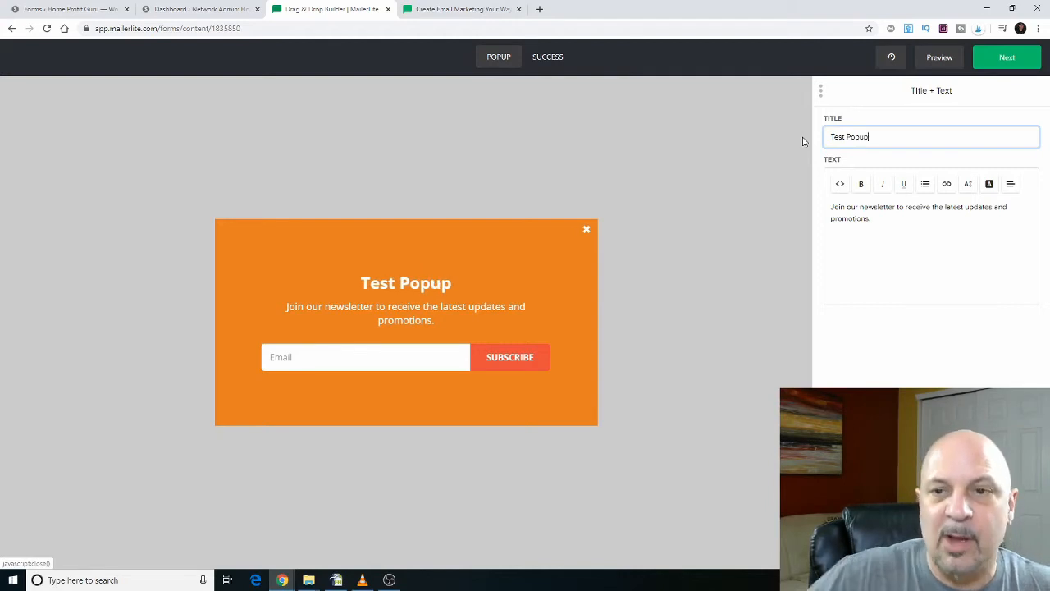
Make the whole newsletter text below the pop-up's title bold and underlined.
{"action": "left_click_drag", "start_coordinate": [907, 220], "coordinate": [819, 206]}
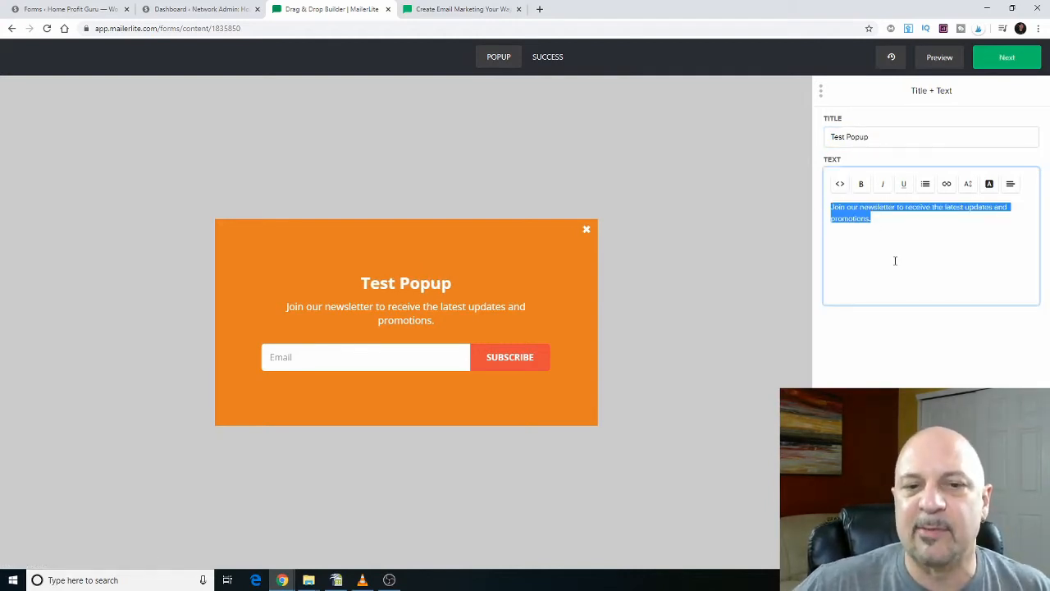
{"action": "left_click", "coordinate": [861, 184]}
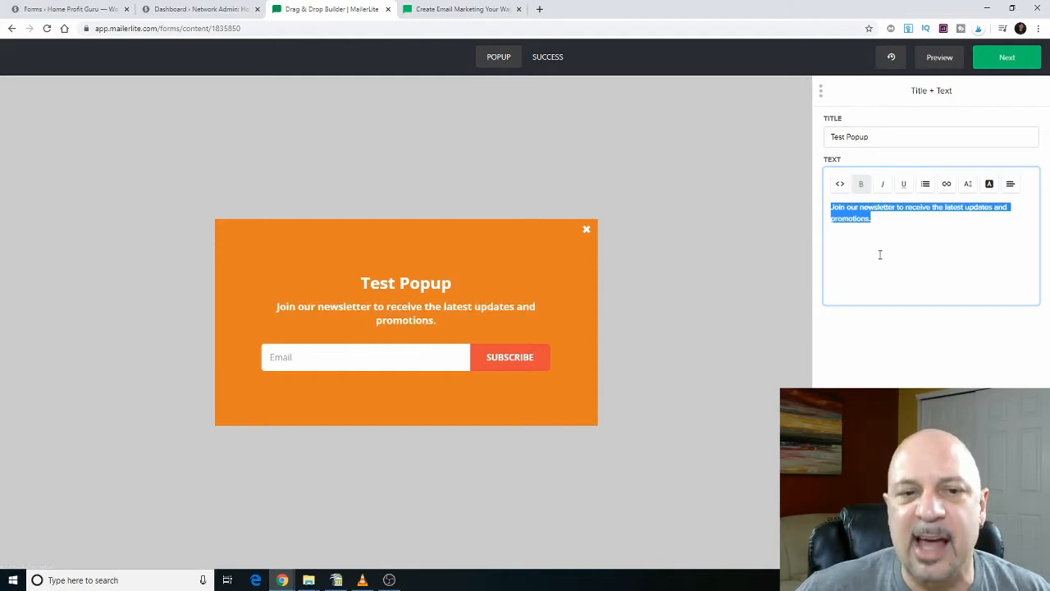
{"action": "left_click", "coordinate": [903, 184]}
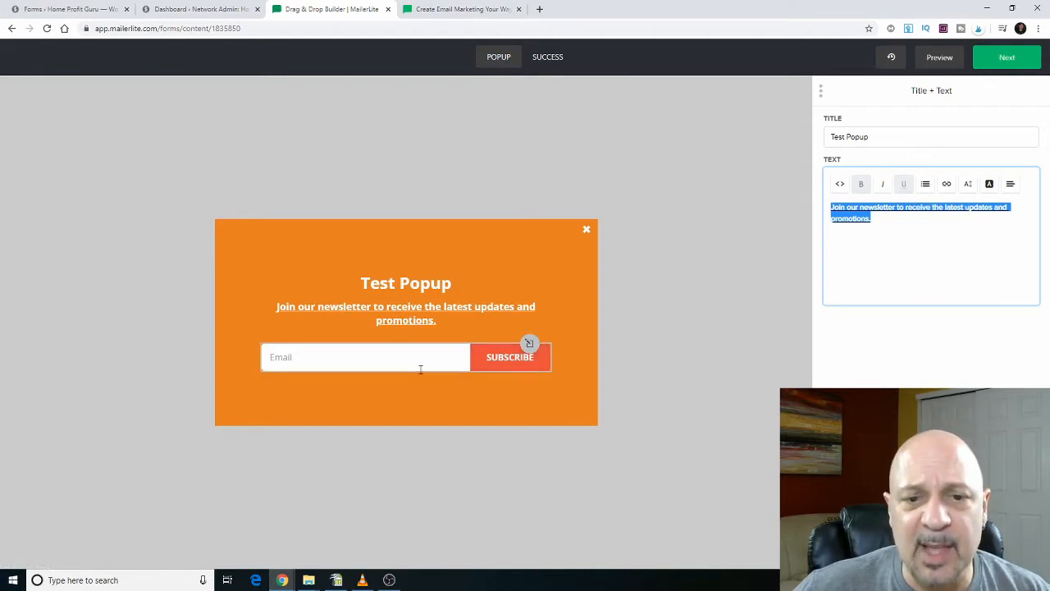
Save the edited title and text block and return to the pop-up's overall design settings.
{"action": "left_click", "coordinate": [500, 250]}
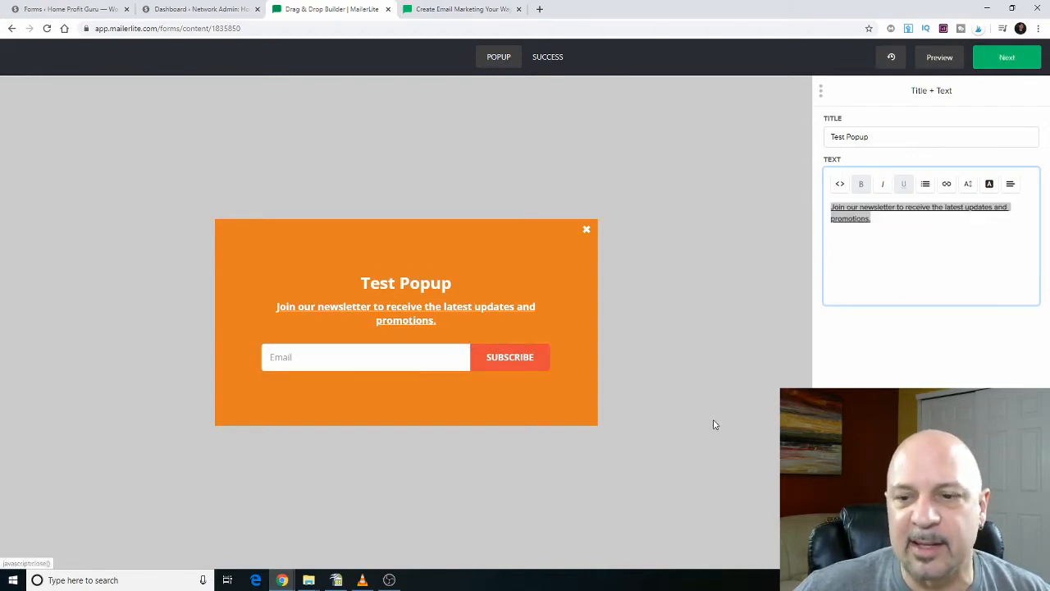
{"action": "left_click", "coordinate": [932, 547]}
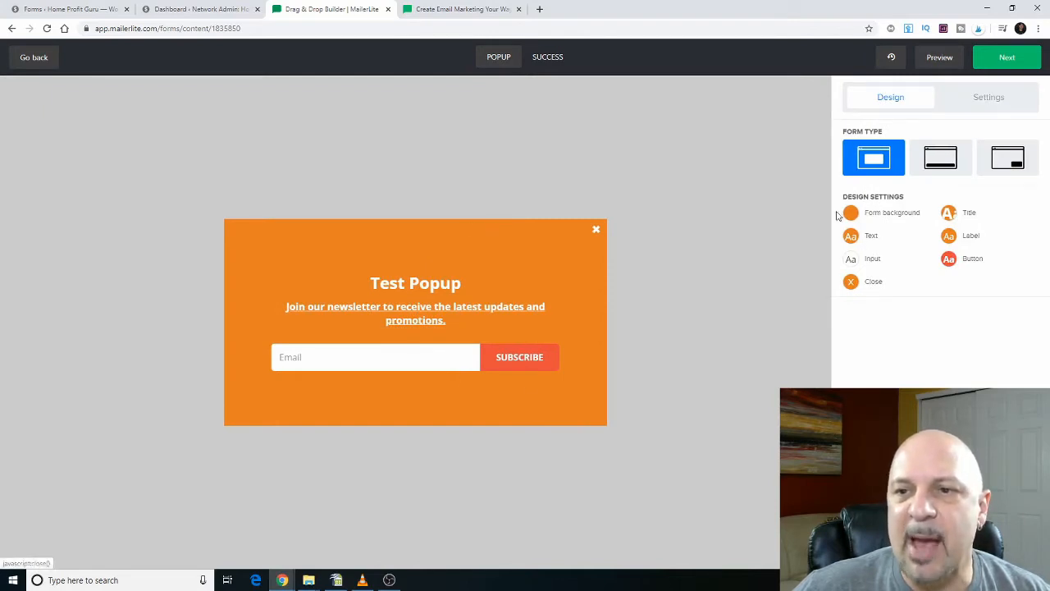
Try the bottom bar and corner box form types, and switch back to the centered pop-up.
{"action": "left_click", "coordinate": [939, 167]}
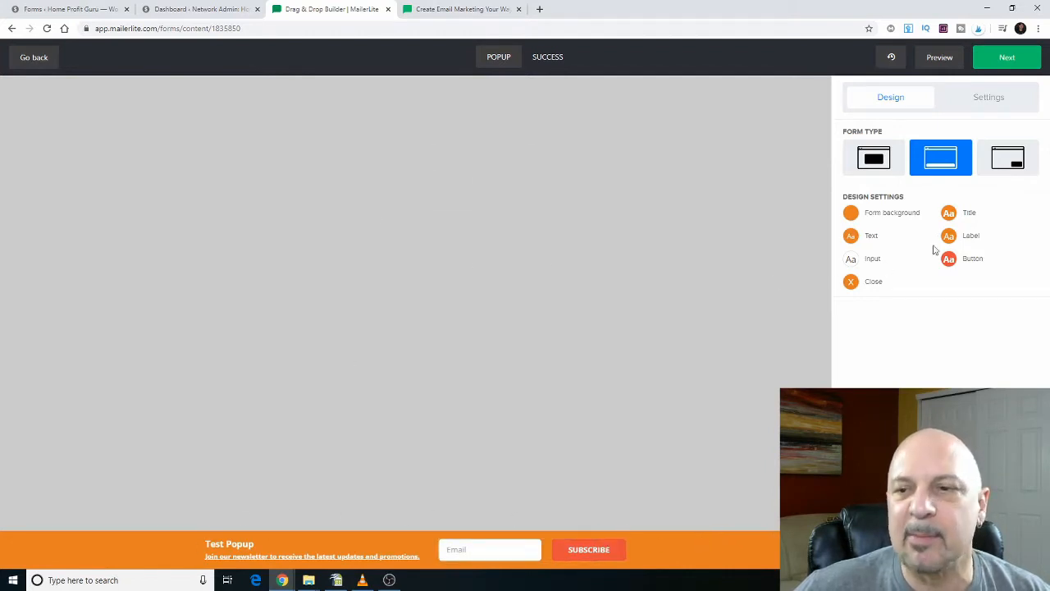
{"action": "left_click", "coordinate": [1016, 158]}
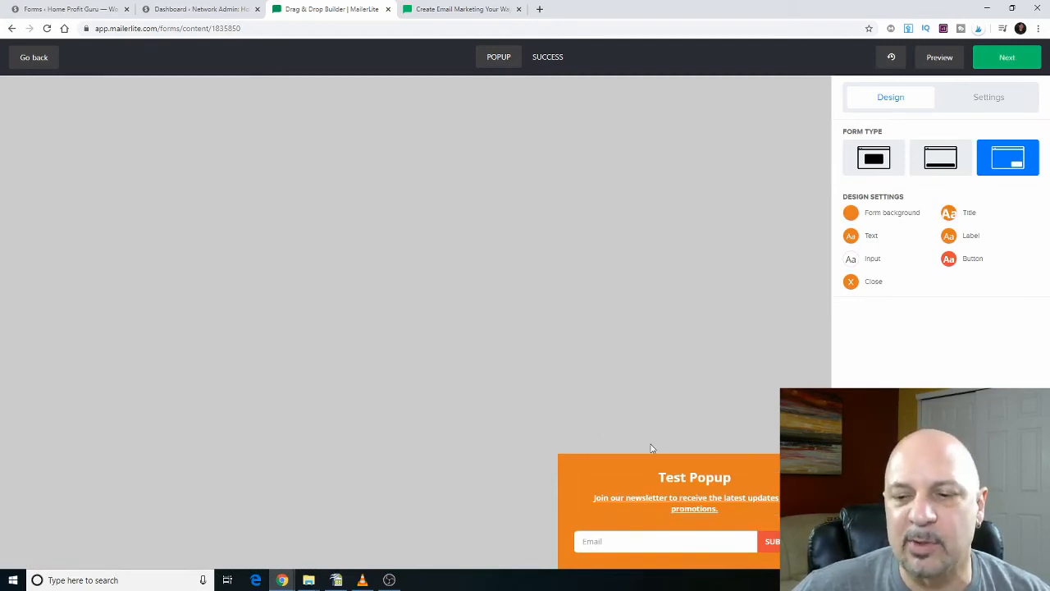
{"action": "left_click", "coordinate": [874, 158]}
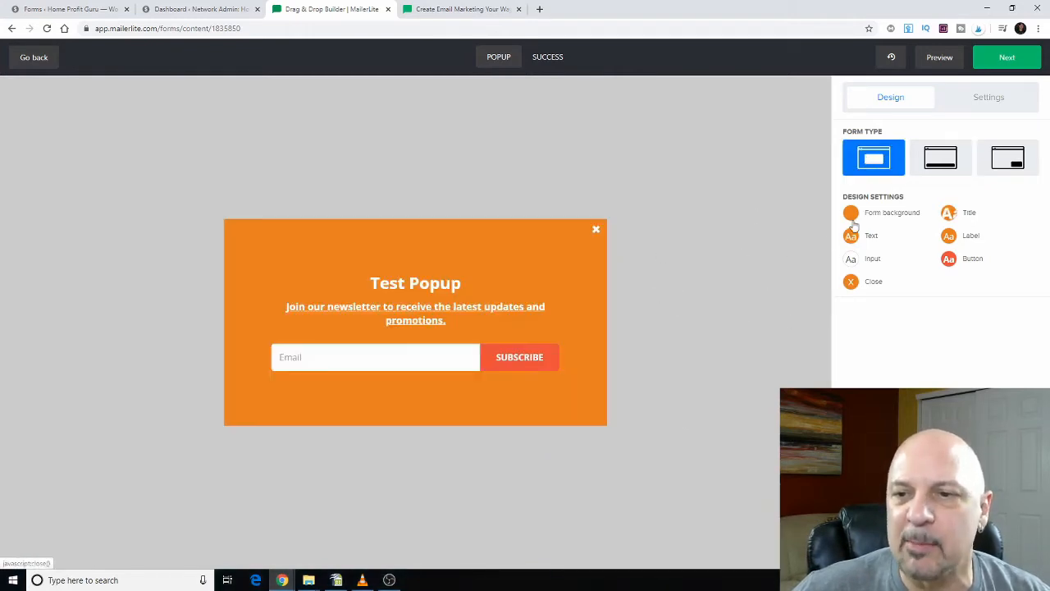
Change the form background color to the recent purple #b03ce7 and save it.
{"action": "left_click", "coordinate": [892, 213]}
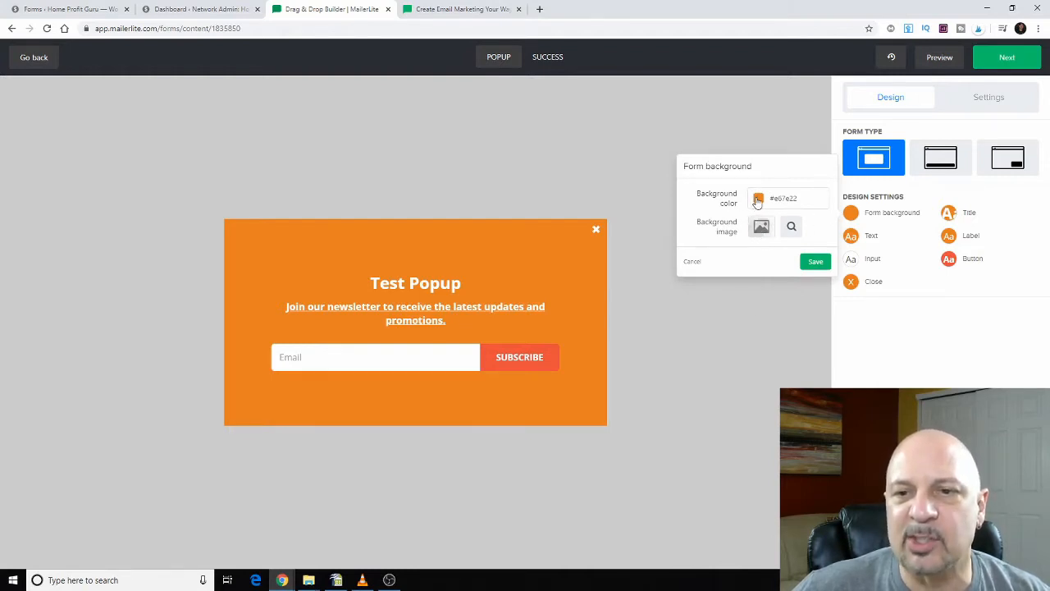
{"action": "left_click", "coordinate": [755, 200]}
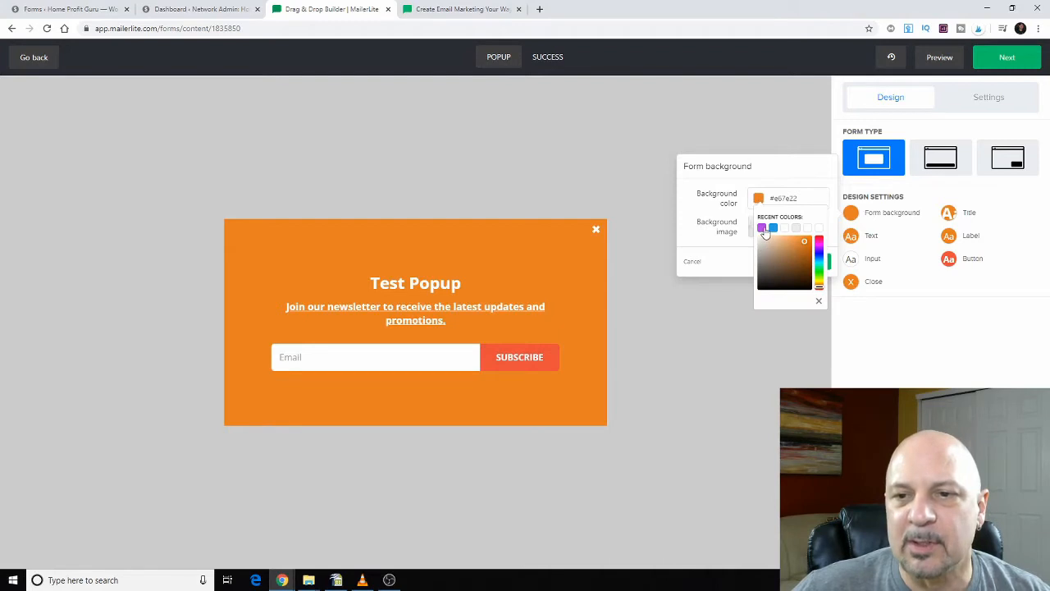
{"action": "left_click", "coordinate": [763, 228]}
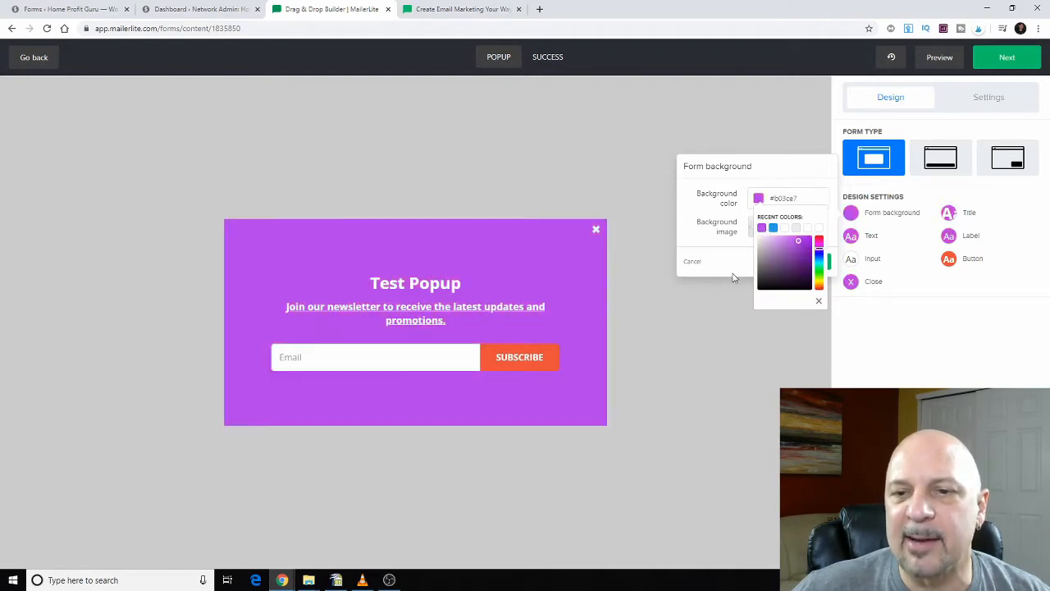
{"action": "left_click", "coordinate": [736, 281]}
{"action": "left_click", "coordinate": [815, 261]}
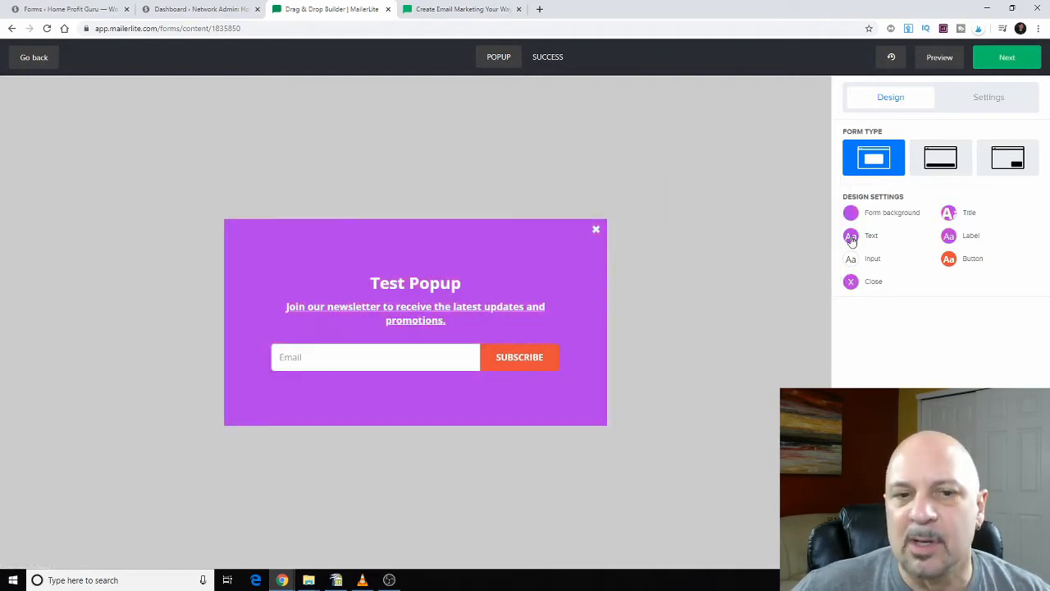
Set the font size of the pop-up's text to 22.
{"action": "left_click", "coordinate": [851, 237]}
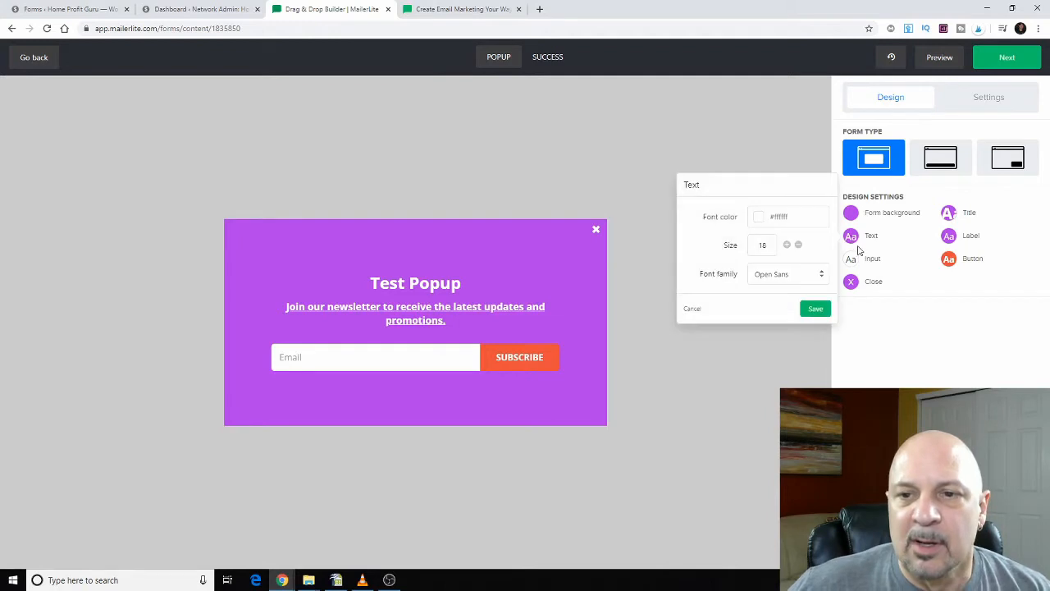
{"action": "left_click", "coordinate": [787, 246]}
{"action": "left_click", "coordinate": [787, 246]}
{"action": "left_click", "coordinate": [787, 246]}
{"action": "left_click", "coordinate": [787, 246]}
{"action": "left_click", "coordinate": [787, 246]}
{"action": "left_click", "coordinate": [787, 246]}
{"action": "left_click", "coordinate": [787, 246]}
{"action": "left_click", "coordinate": [787, 246]}
{"action": "left_click", "coordinate": [798, 246]}
{"action": "left_click", "coordinate": [798, 246]}
{"action": "left_click", "coordinate": [798, 246]}
{"action": "left_click", "coordinate": [799, 247]}
Change the pop-up text's font family to Lucida Sans and save the text settings.
{"action": "left_click", "coordinate": [793, 280]}
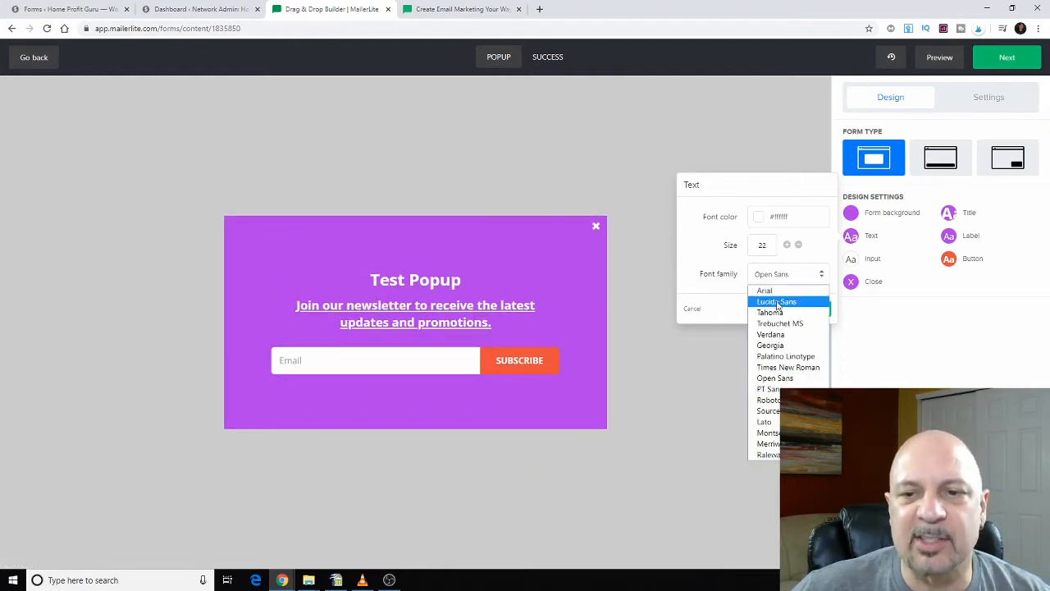
{"action": "left_click", "coordinate": [771, 300]}
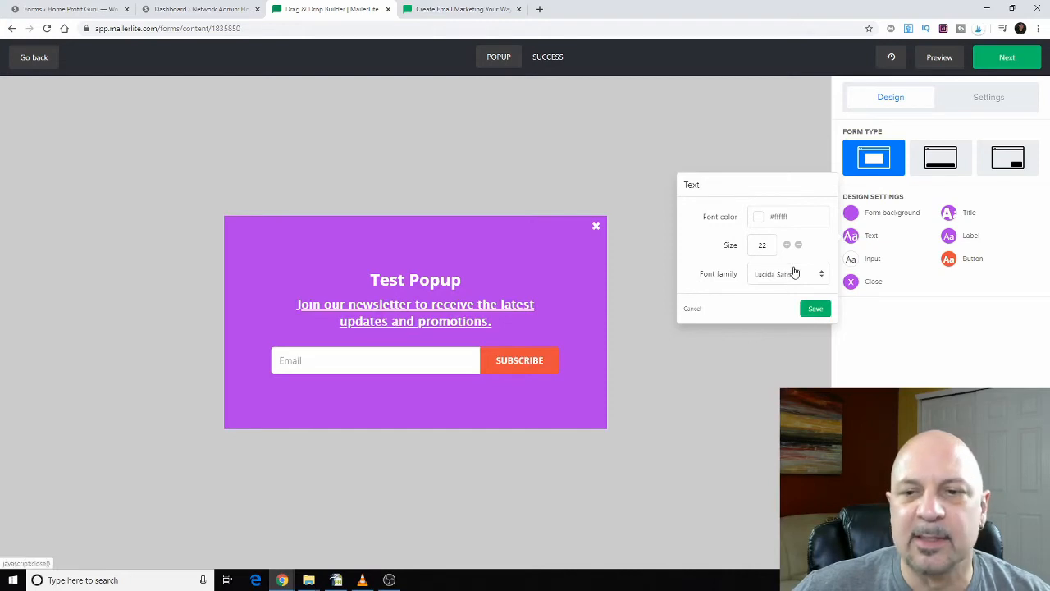
{"action": "left_click", "coordinate": [934, 312]}
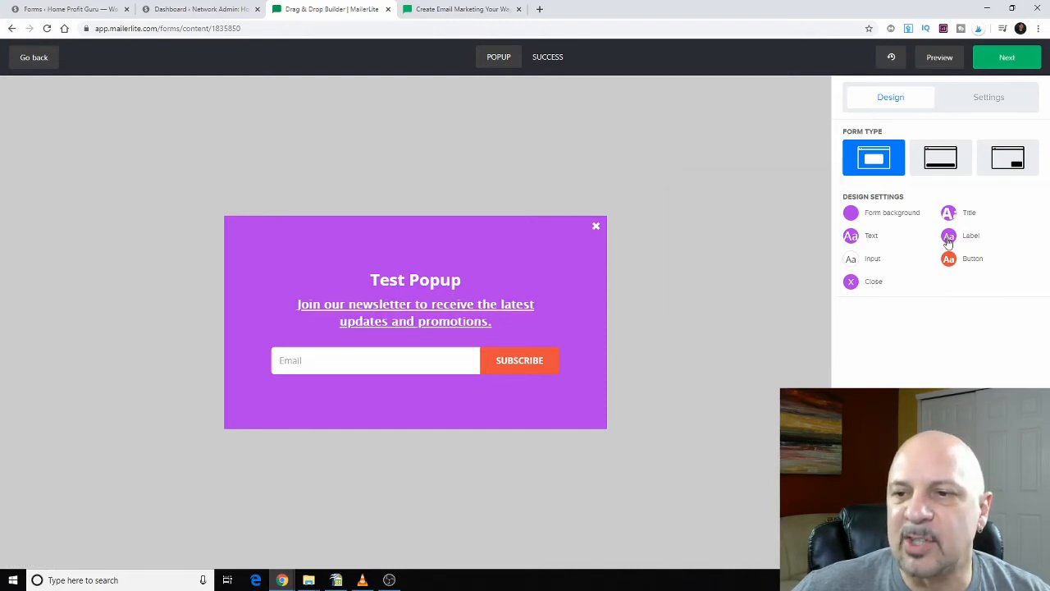
Try the font weight options for the label, keep Bold, and save the label settings.
{"action": "left_click", "coordinate": [965, 235]}
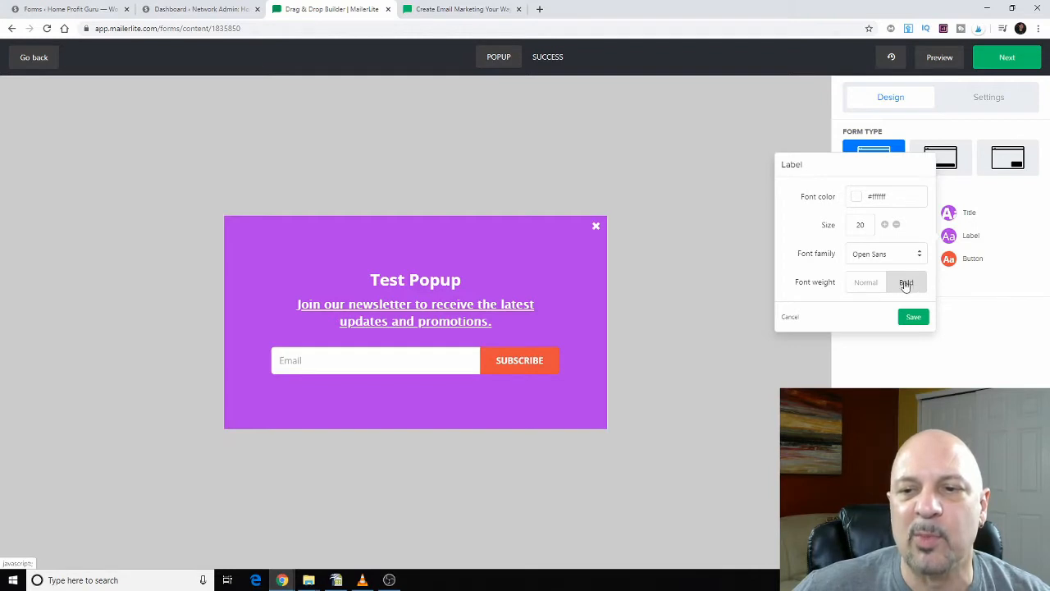
{"action": "left_click", "coordinate": [864, 289]}
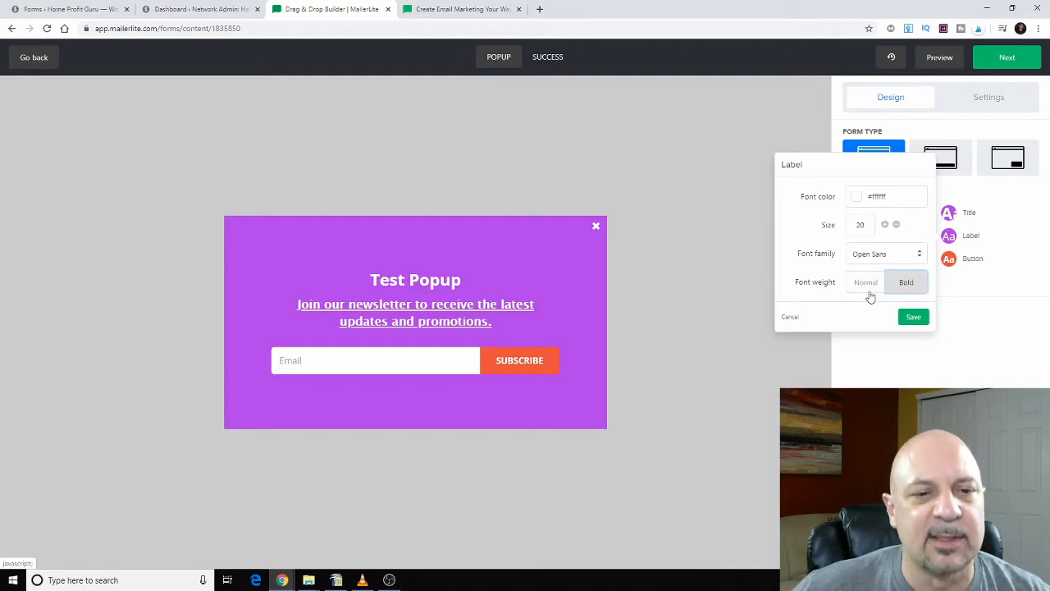
{"action": "left_click", "coordinate": [913, 317]}
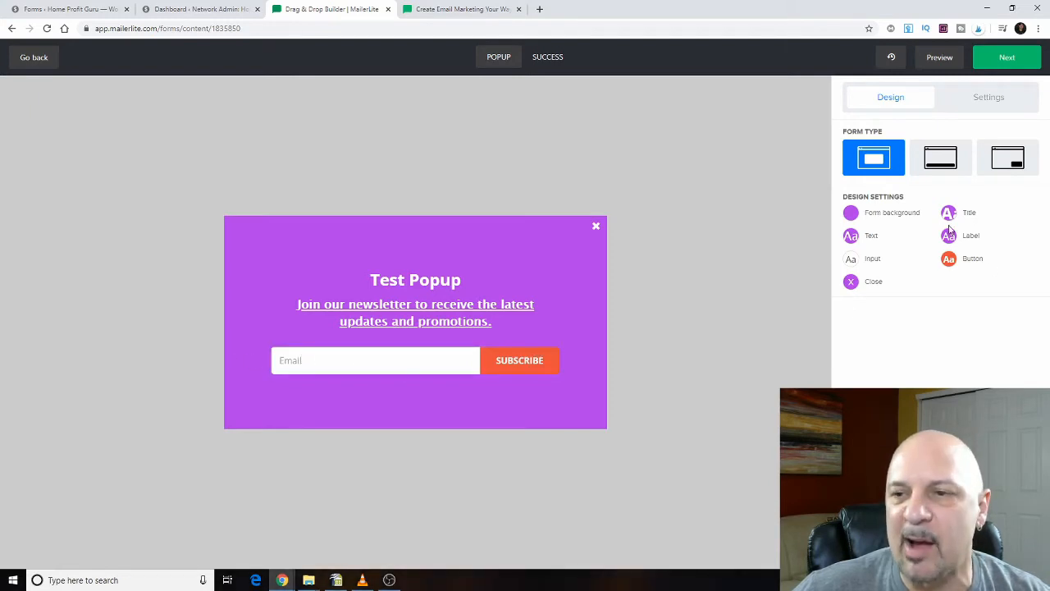
Set the subscribe button's background to blue #229fe6 and its hover background to green #20e04c.
{"action": "left_click", "coordinate": [948, 260]}
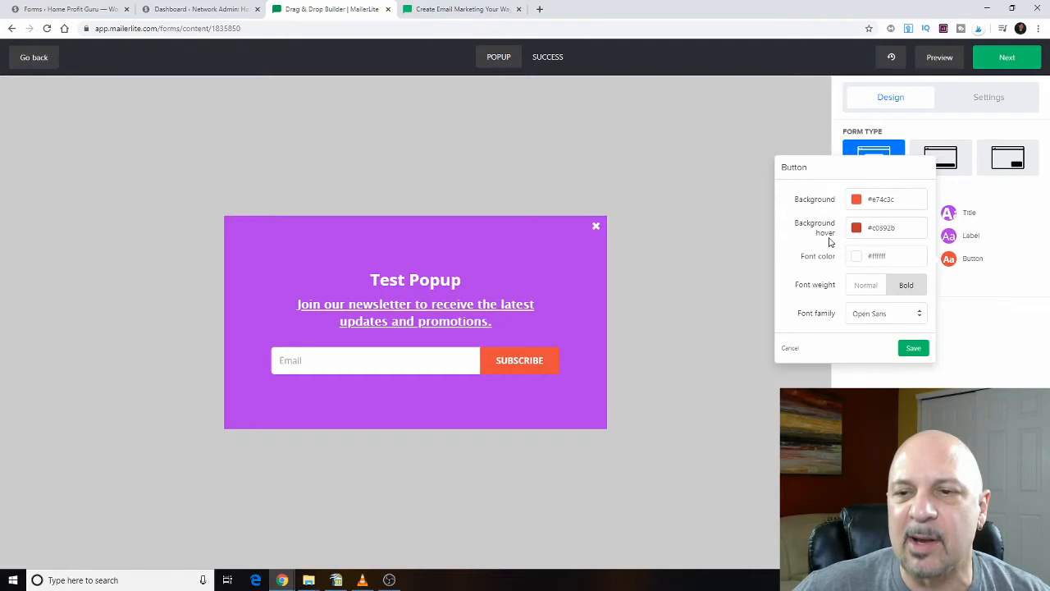
{"action": "left_click", "coordinate": [856, 201]}
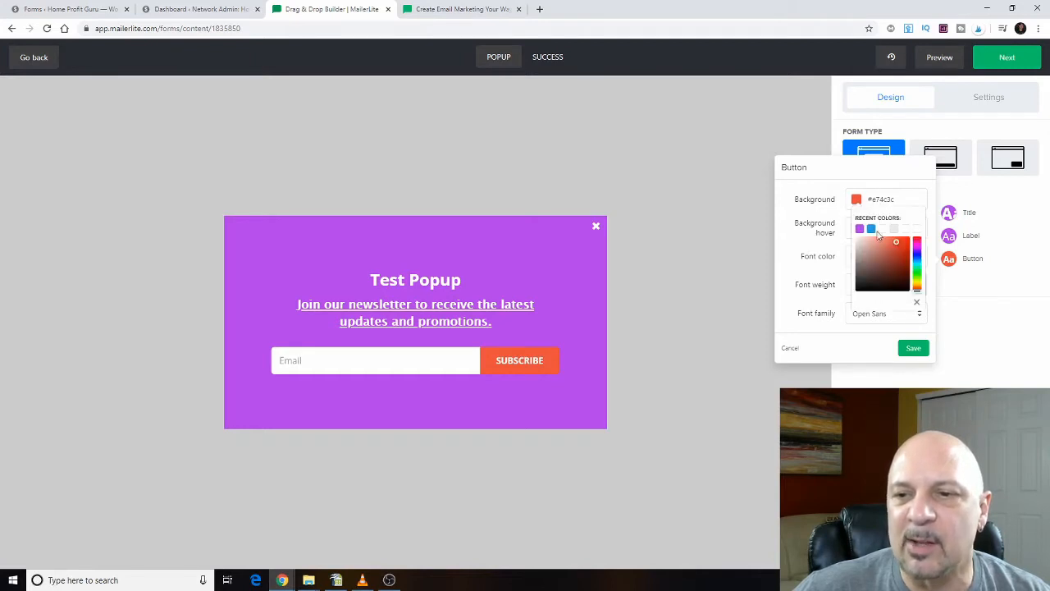
{"action": "left_click", "coordinate": [872, 231]}
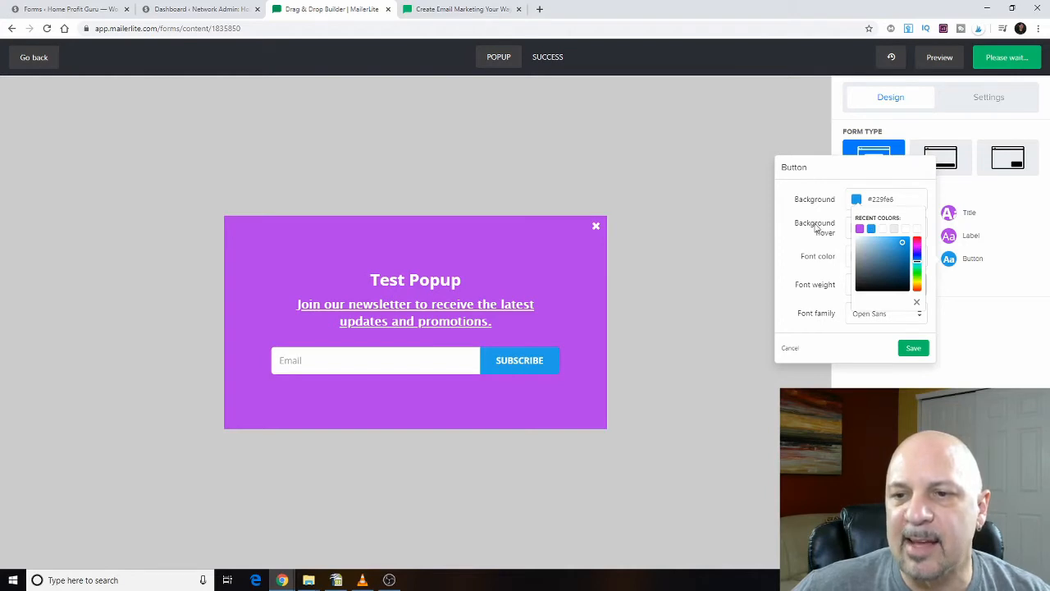
{"action": "left_click", "coordinate": [816, 228]}
{"action": "left_click", "coordinate": [858, 229]}
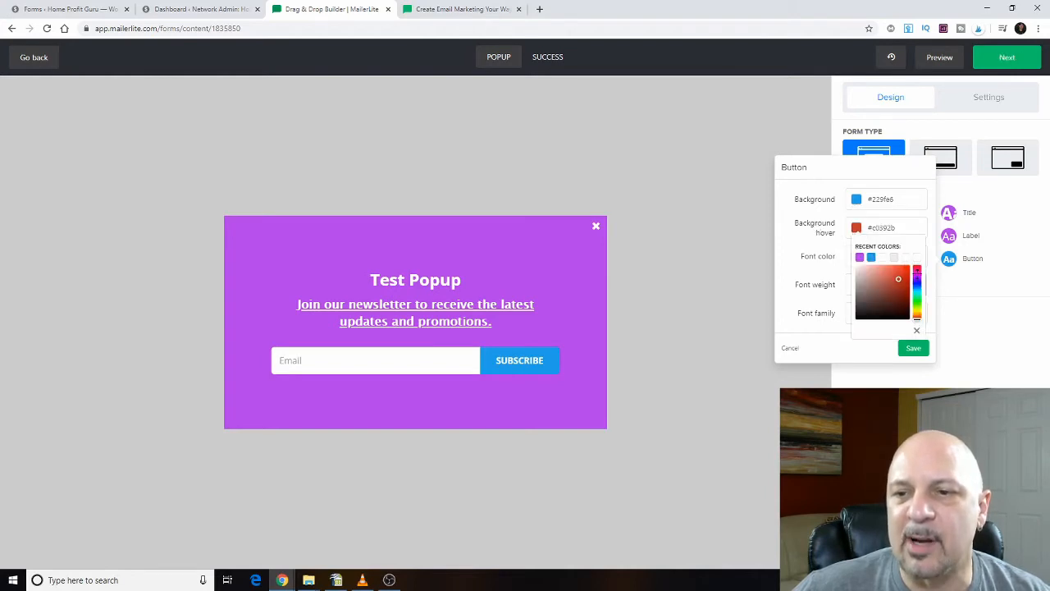
{"action": "left_click_drag", "start_coordinate": [917, 316], "coordinate": [907, 271]}
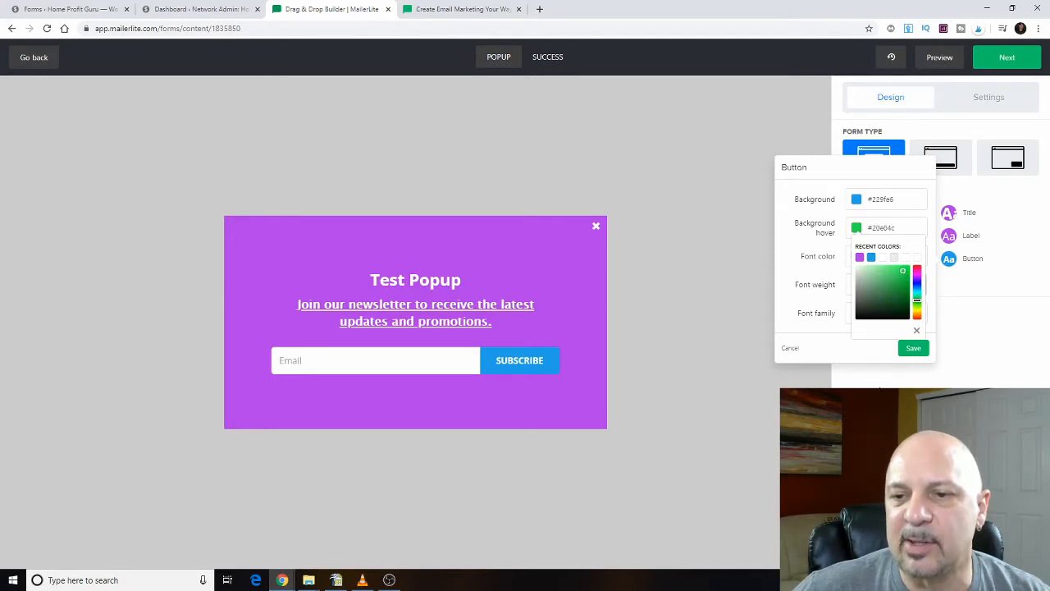
{"action": "left_click", "coordinate": [879, 389]}
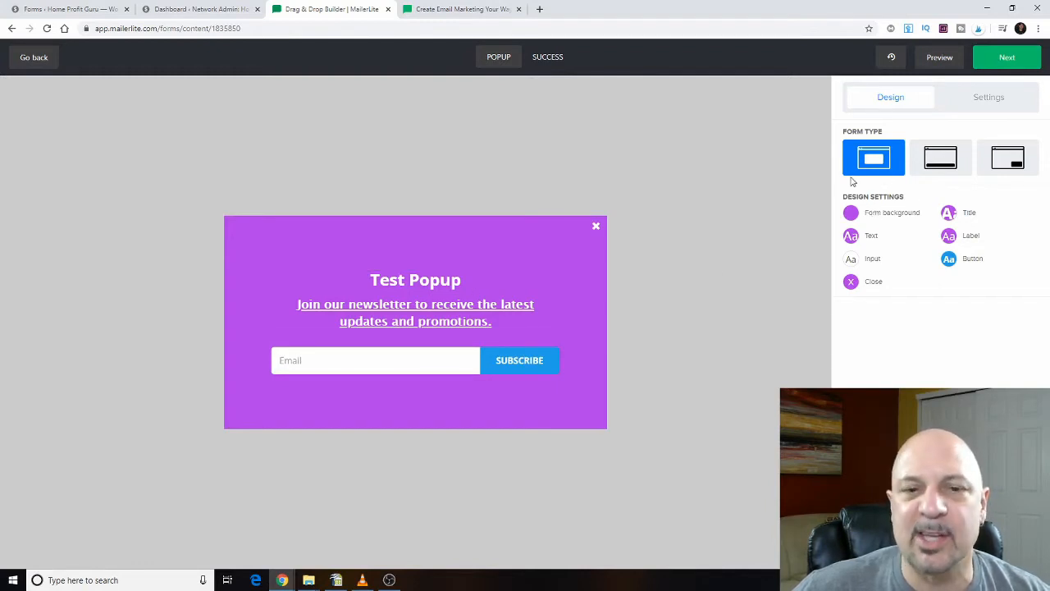
Try Text as the pop-up's close option in the form settings, and set it back to Icon.
{"action": "left_click", "coordinate": [988, 99]}
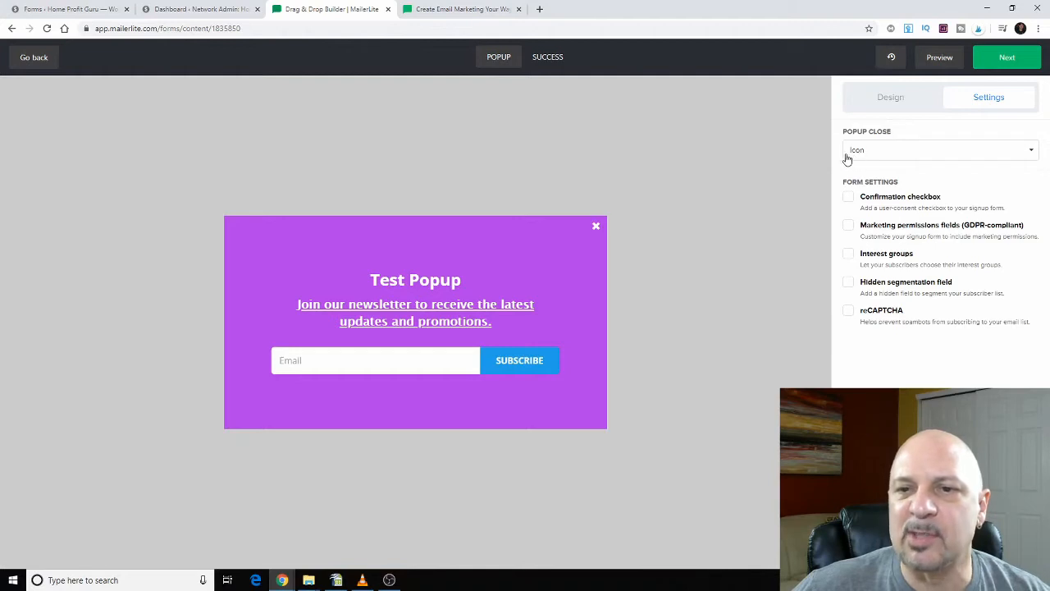
{"action": "left_click", "coordinate": [971, 153]}
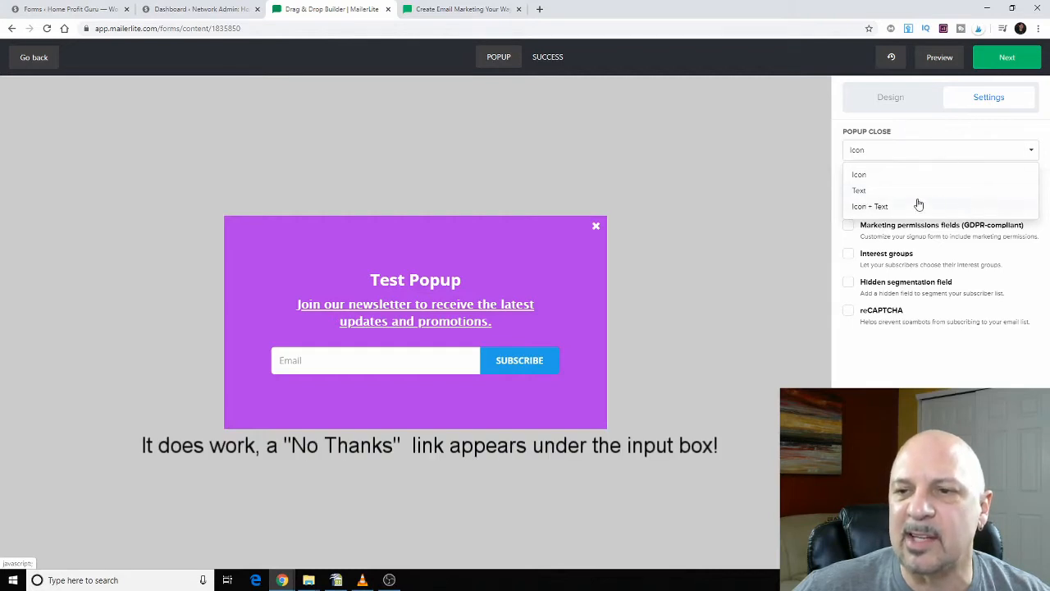
{"action": "left_click", "coordinate": [860, 191]}
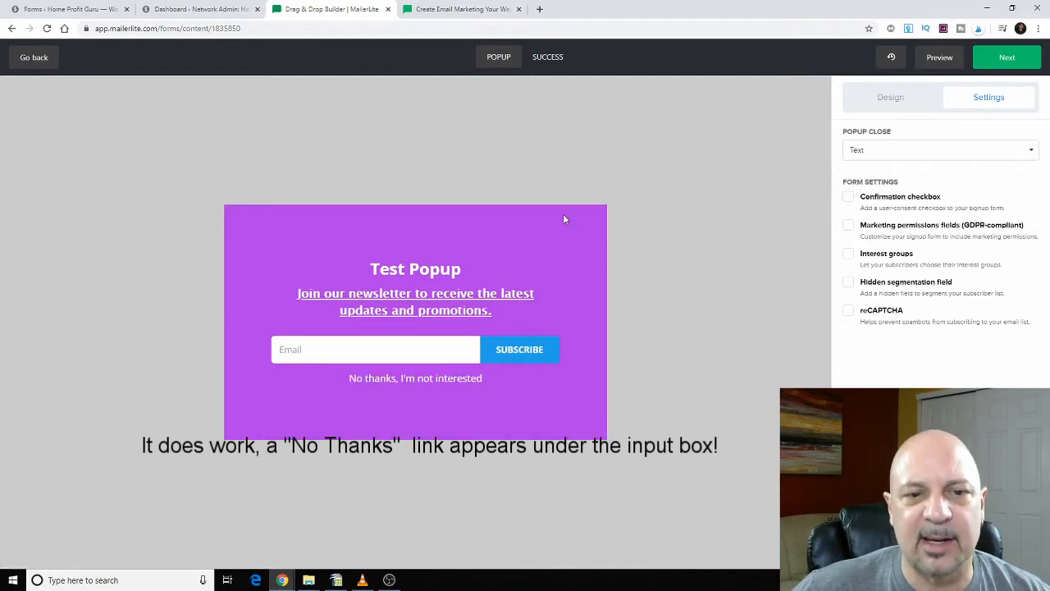
{"action": "left_click", "coordinate": [924, 156]}
{"action": "left_click", "coordinate": [860, 175]}
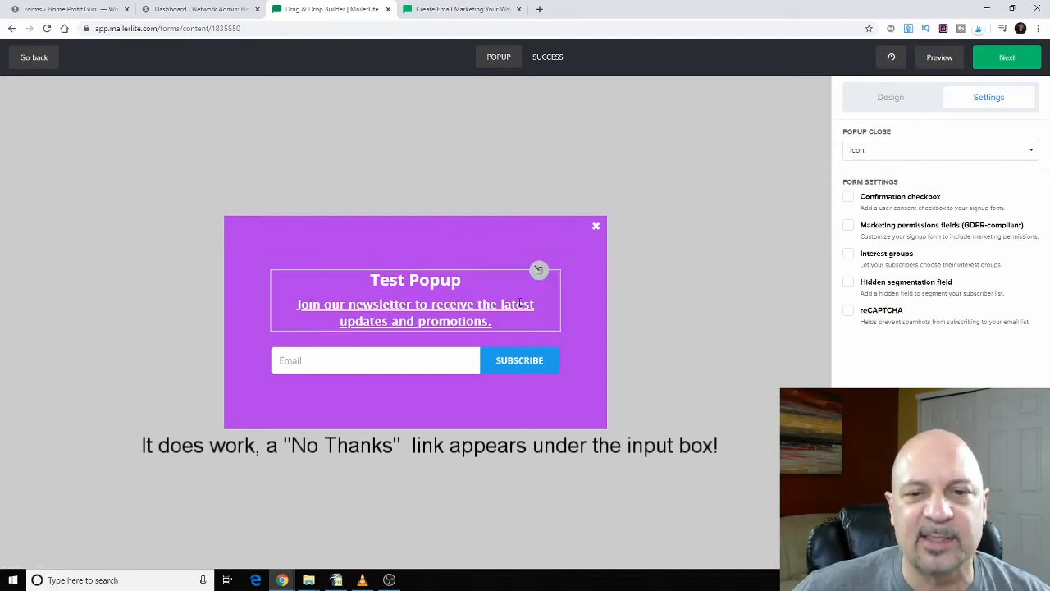
Try the confirmation checkbox, interest groups and reCAPTCHA options one at a time, turning each off again.
{"action": "left_click", "coordinate": [850, 198]}
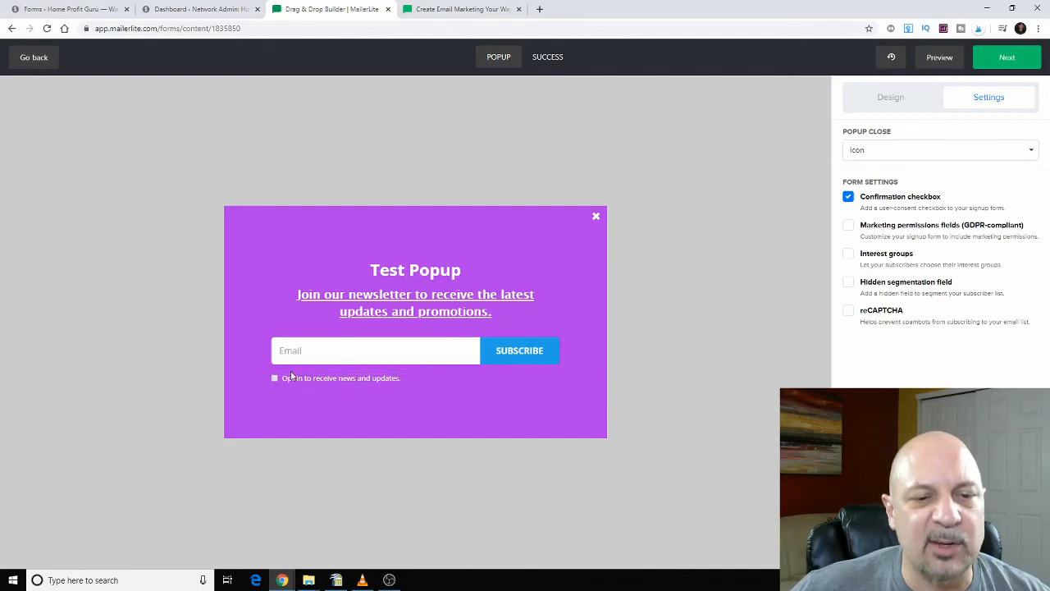
{"action": "left_click", "coordinate": [849, 198]}
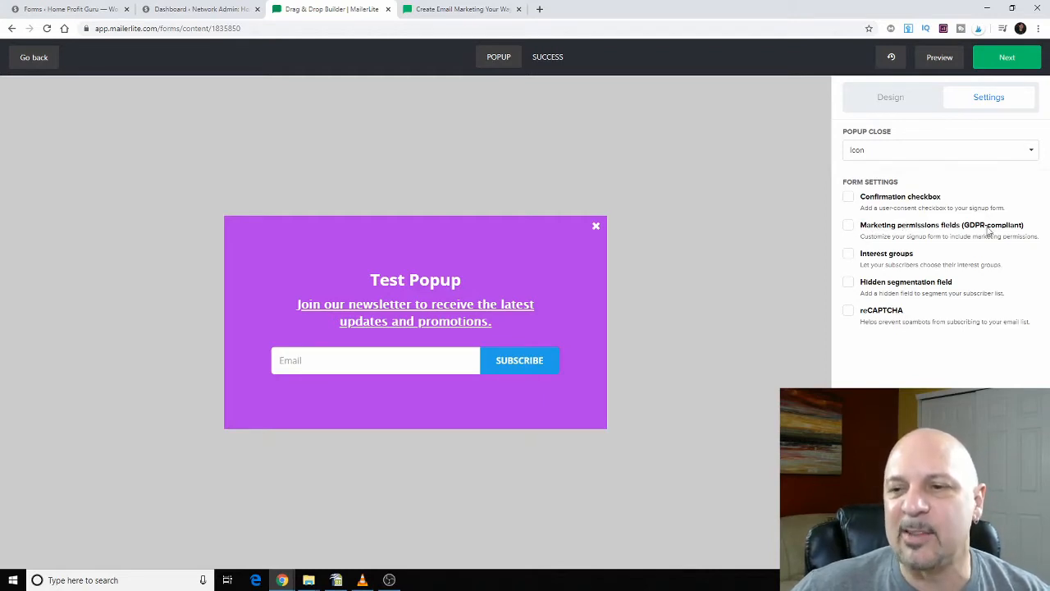
{"action": "left_click", "coordinate": [849, 254]}
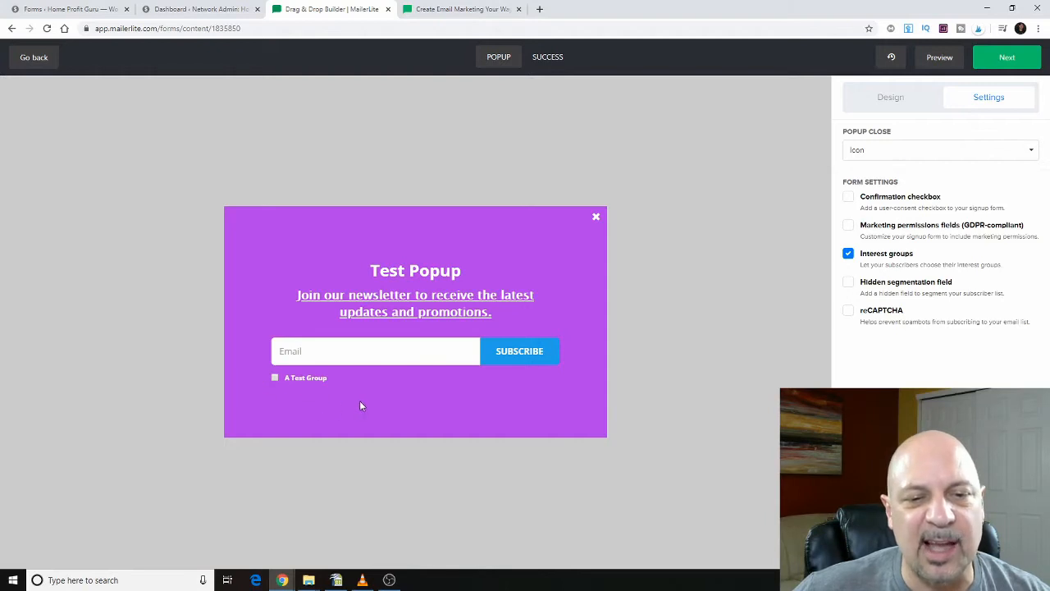
{"action": "left_click", "coordinate": [849, 253]}
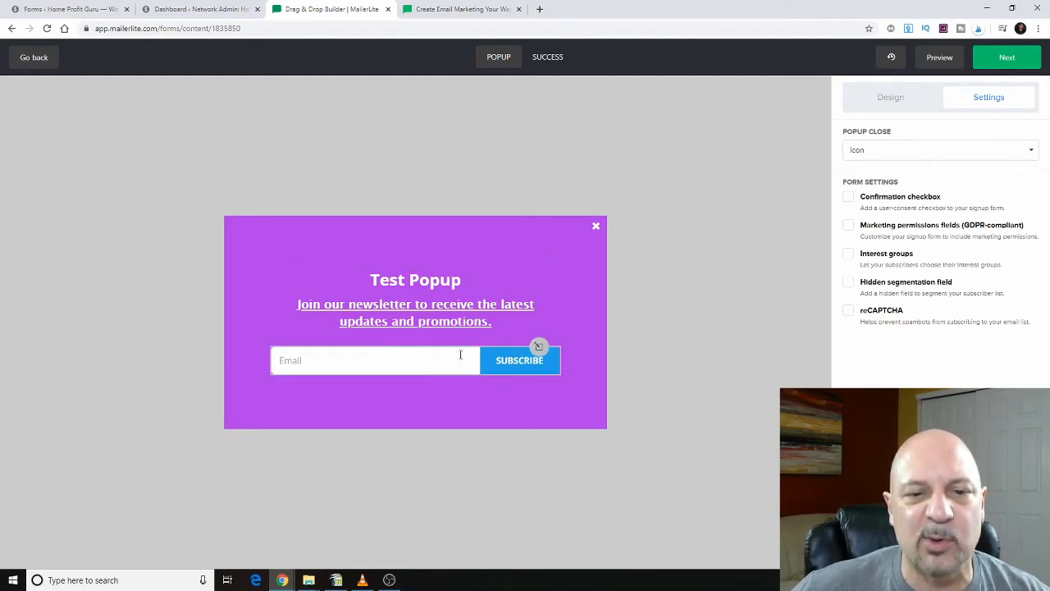
{"action": "left_click", "coordinate": [846, 313]}
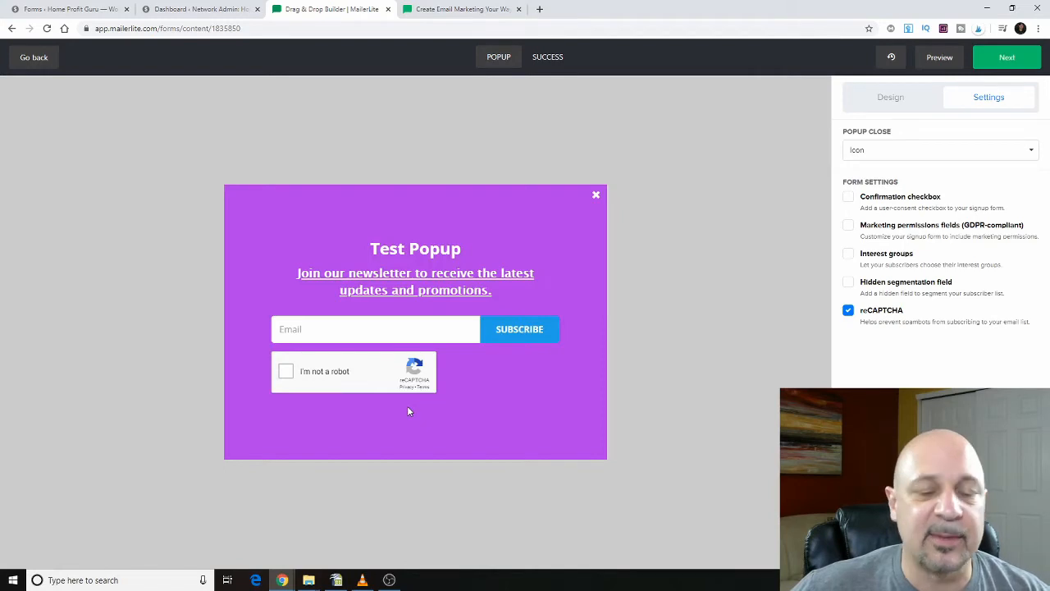
{"action": "left_click", "coordinate": [848, 310]}
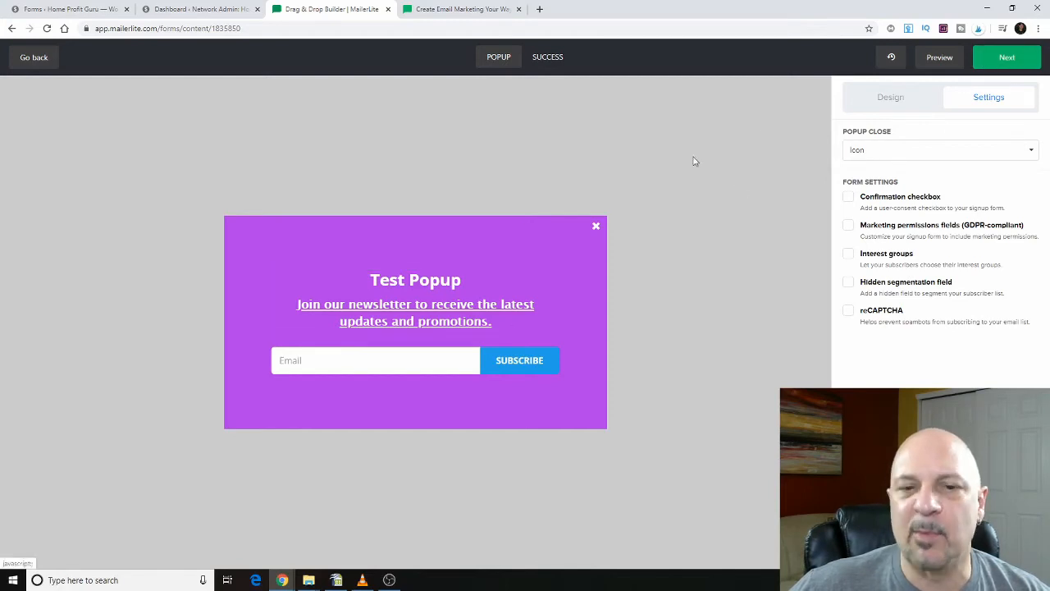
Continue to the pop-up's behavior settings and make it wait 30 seconds before showing.
{"action": "left_click", "coordinate": [980, 58]}
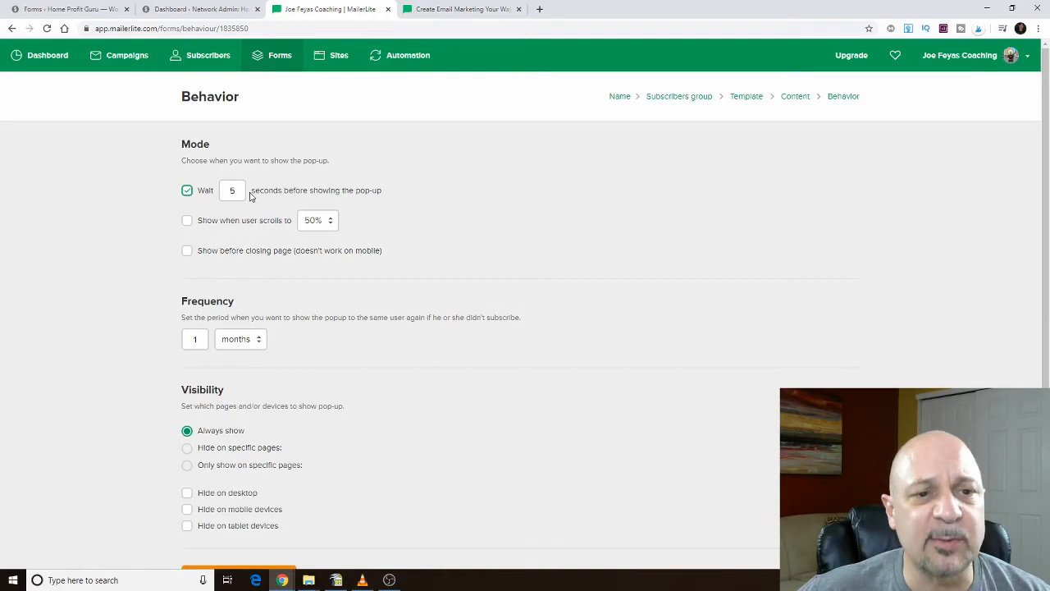
{"action": "left_click", "coordinate": [187, 190]}
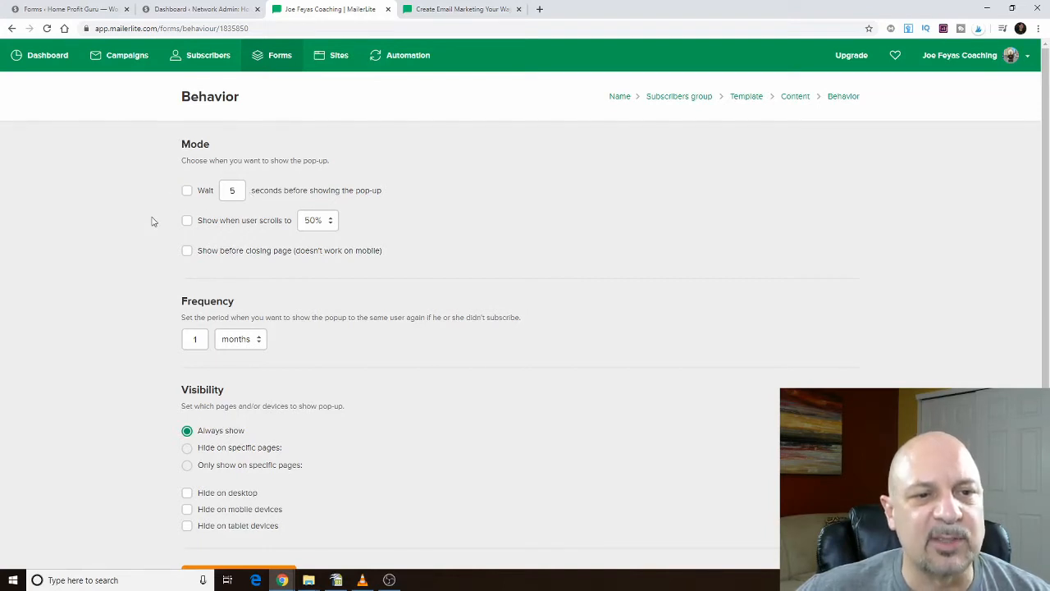
{"action": "left_click", "coordinate": [188, 191]}
{"action": "left_click", "coordinate": [233, 187]}
{"action": "double_click", "coordinate": [233, 191]}
{"action": "type", "text": "30"}
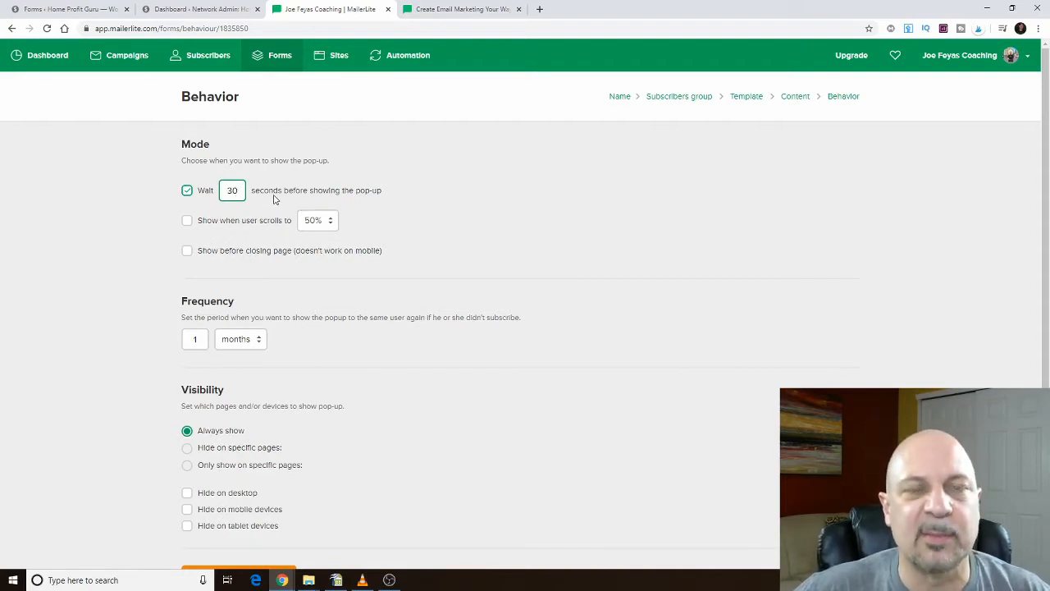
Turn off the timed wait and enable showing the pop-up at 50% scroll and before closing the page.
{"action": "left_click", "coordinate": [256, 202]}
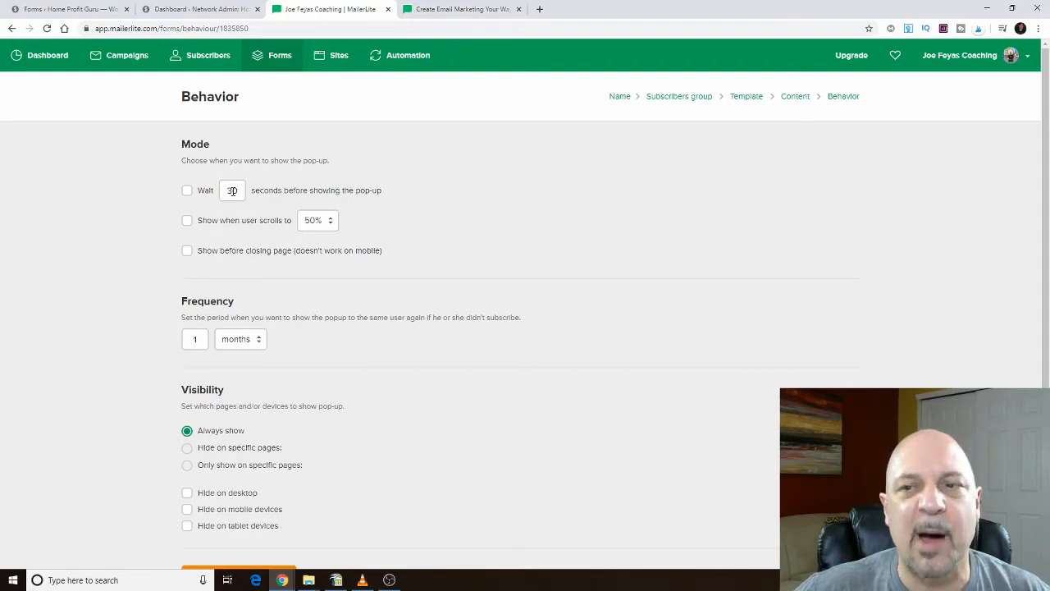
{"action": "left_click", "coordinate": [187, 192]}
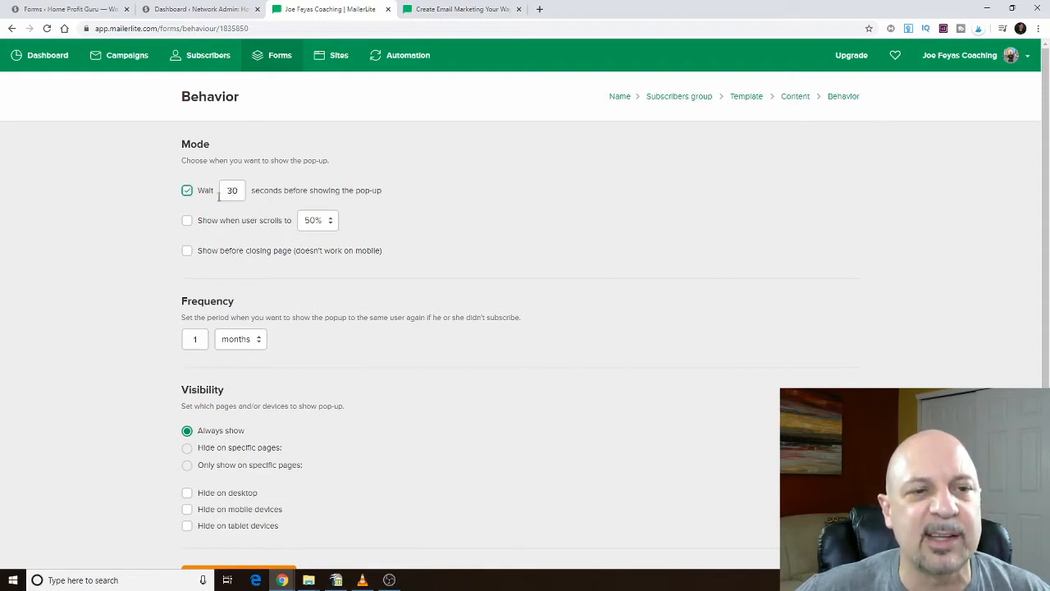
{"action": "left_click", "coordinate": [187, 191]}
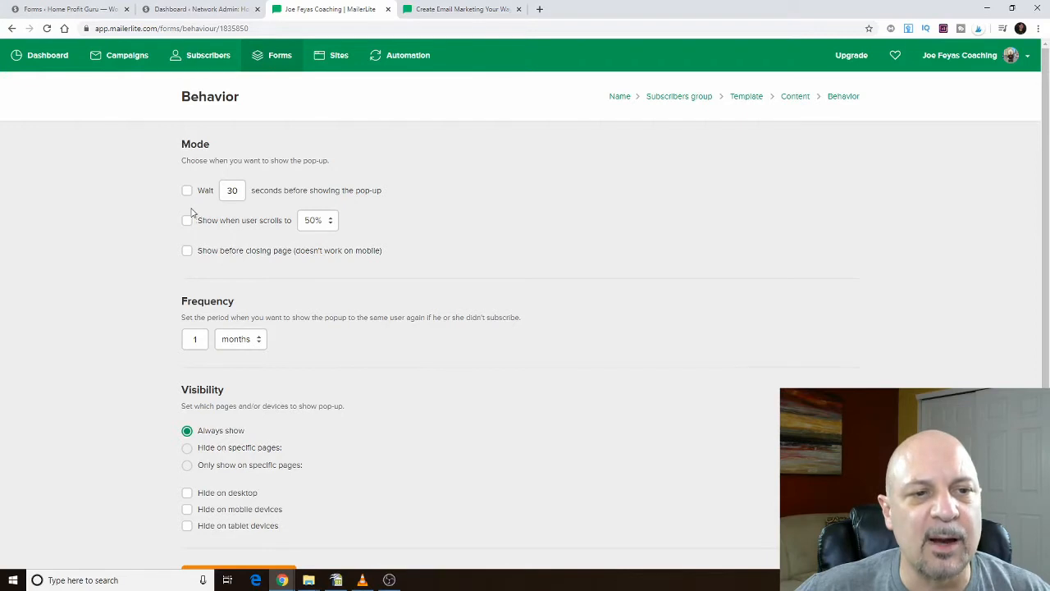
{"action": "left_click", "coordinate": [187, 223]}
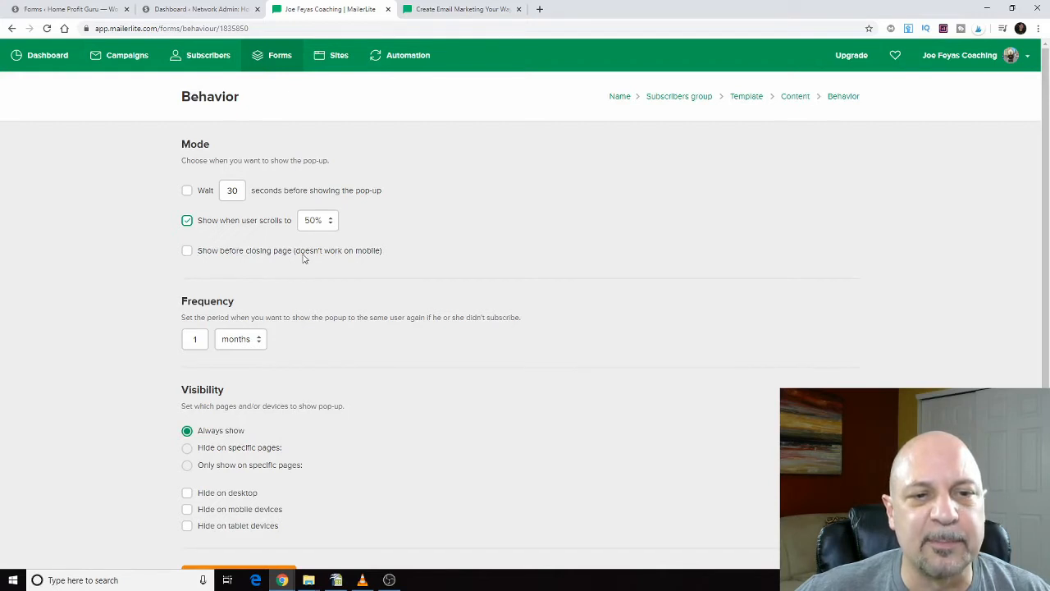
{"action": "left_click", "coordinate": [186, 253]}
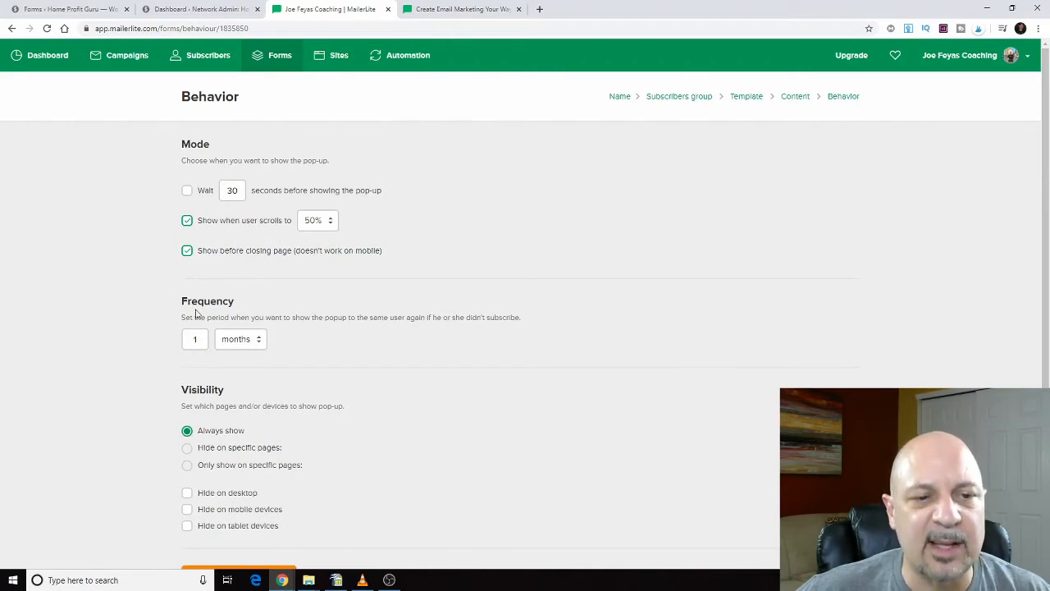
Set the pop-up's repeat frequency to 1 day and save the behavior settings.
{"action": "scroll", "coordinate": [201, 308], "scroll_direction": "down", "scroll_amount": 1}
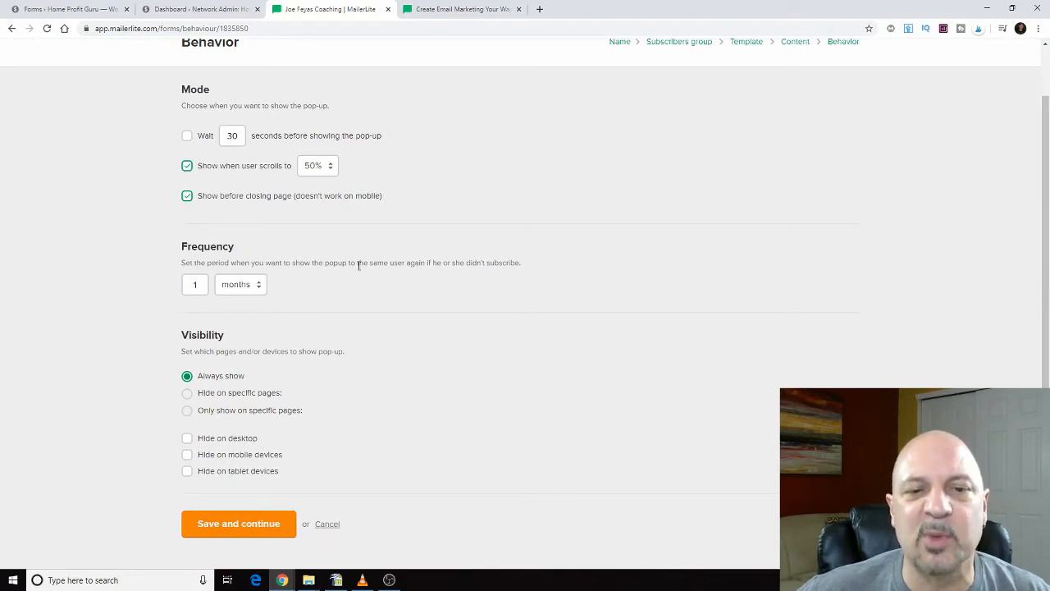
{"action": "left_click", "coordinate": [256, 287]}
{"action": "left_click", "coordinate": [230, 301]}
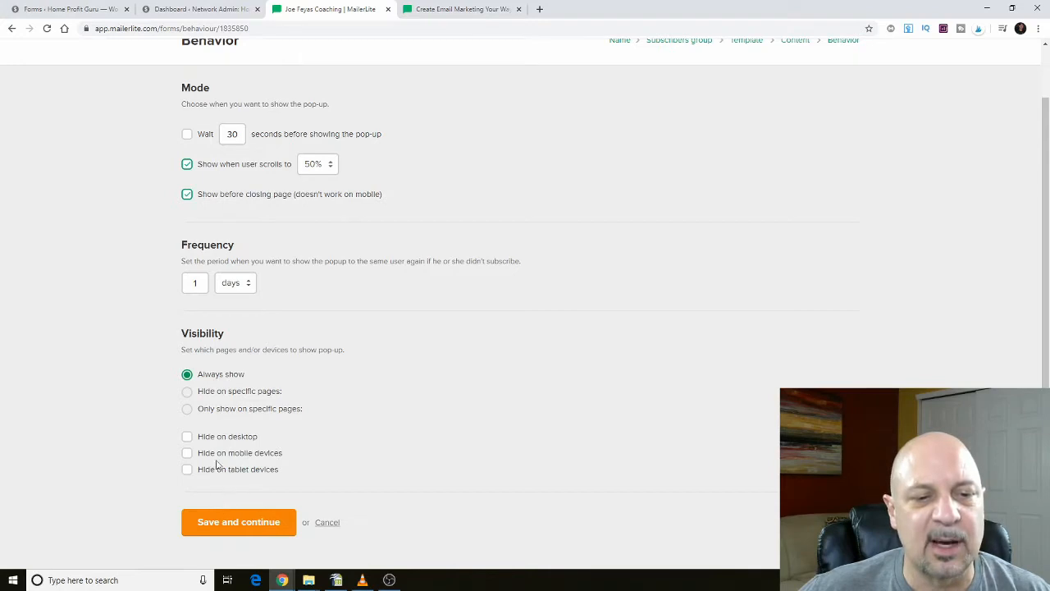
{"action": "left_click", "coordinate": [239, 526]}
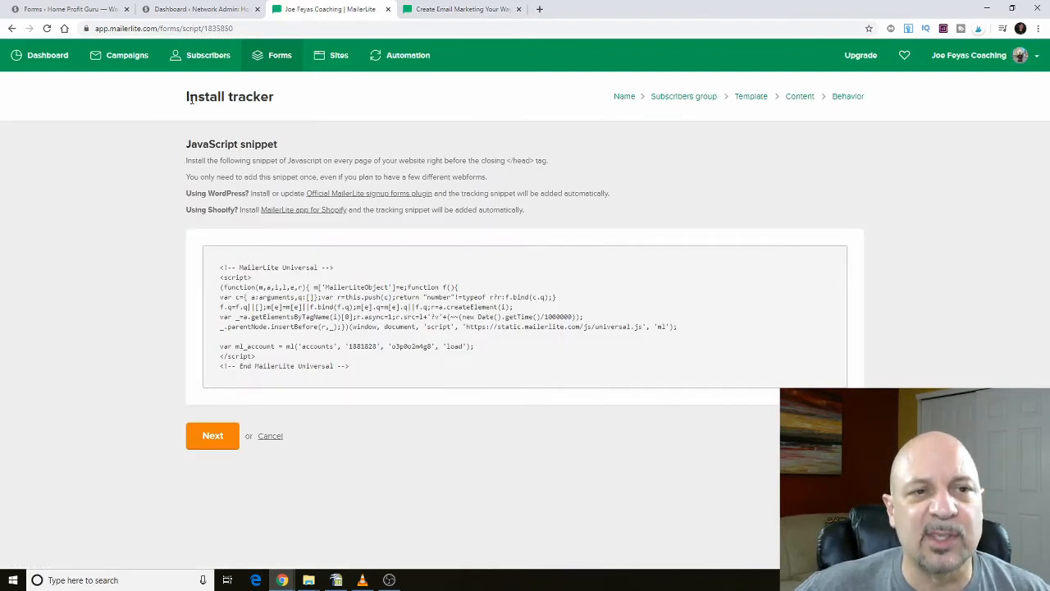
Examine the JavaScript tracking snippet and the WordPress installation note on the Install tracker page.
{"action": "left_click_drag", "start_coordinate": [218, 268], "coordinate": [361, 378]}
{"action": "left_click", "coordinate": [380, 373]}
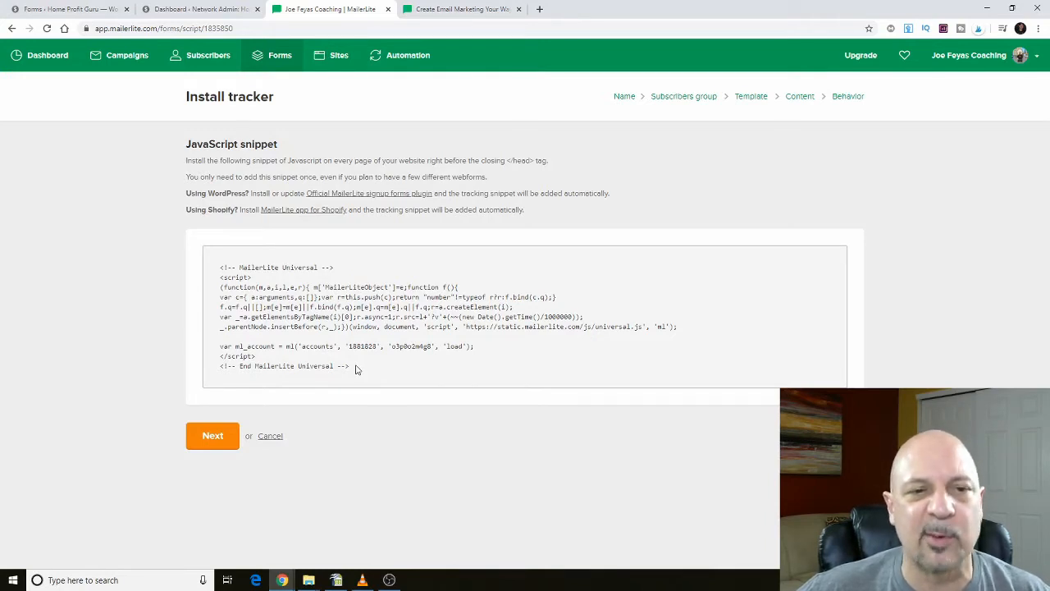
{"action": "left_click_drag", "start_coordinate": [185, 196], "coordinate": [246, 193]}
{"action": "left_click", "coordinate": [253, 195]}
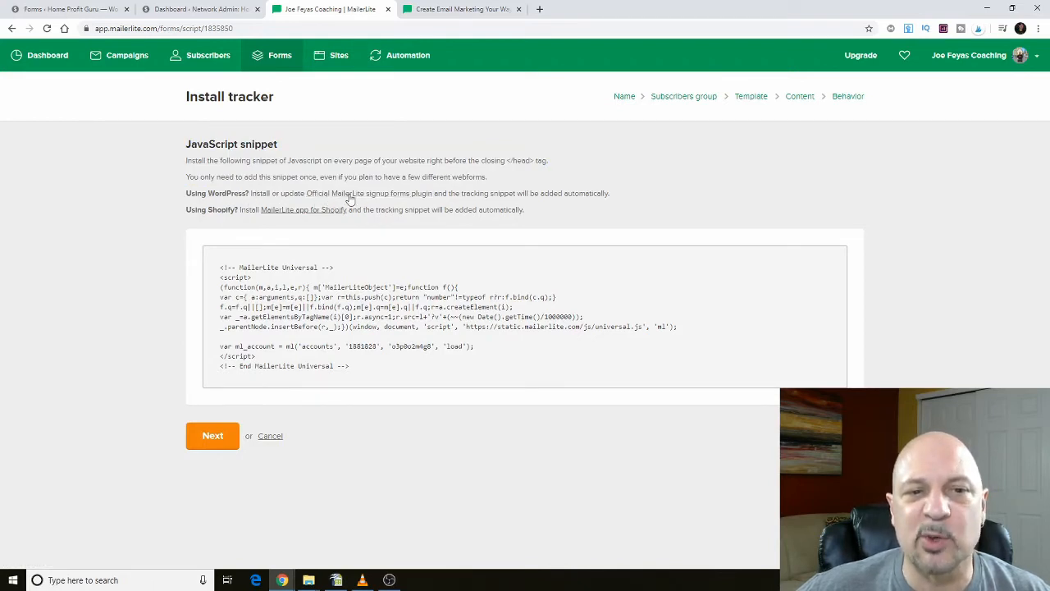
Open the official MailerLite signup forms plugin page in a separate tab and compare it with the tracker instructions.
{"action": "right_click", "coordinate": [393, 198]}
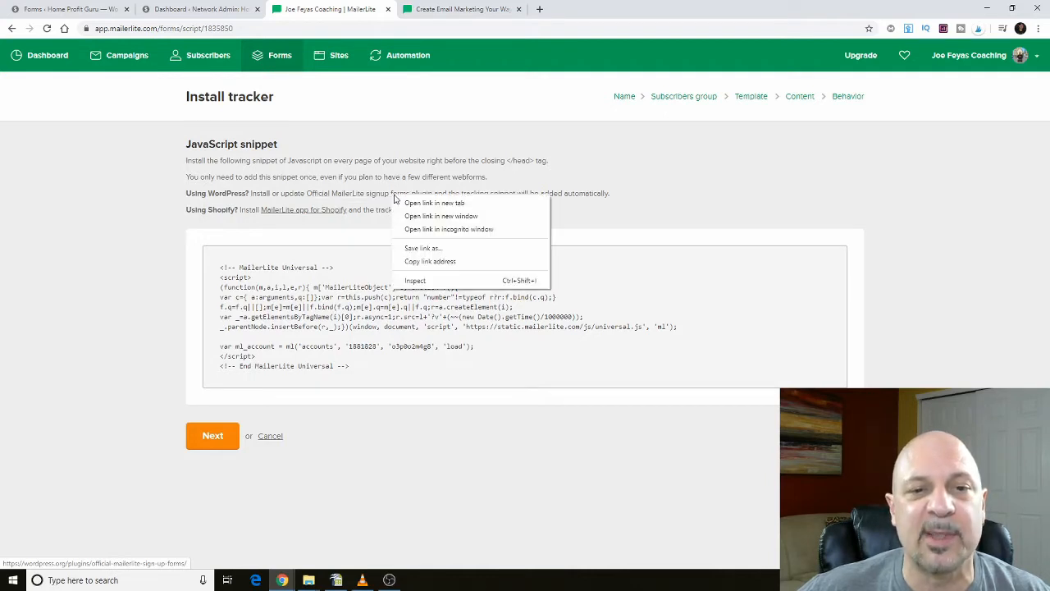
{"action": "left_click", "coordinate": [438, 204]}
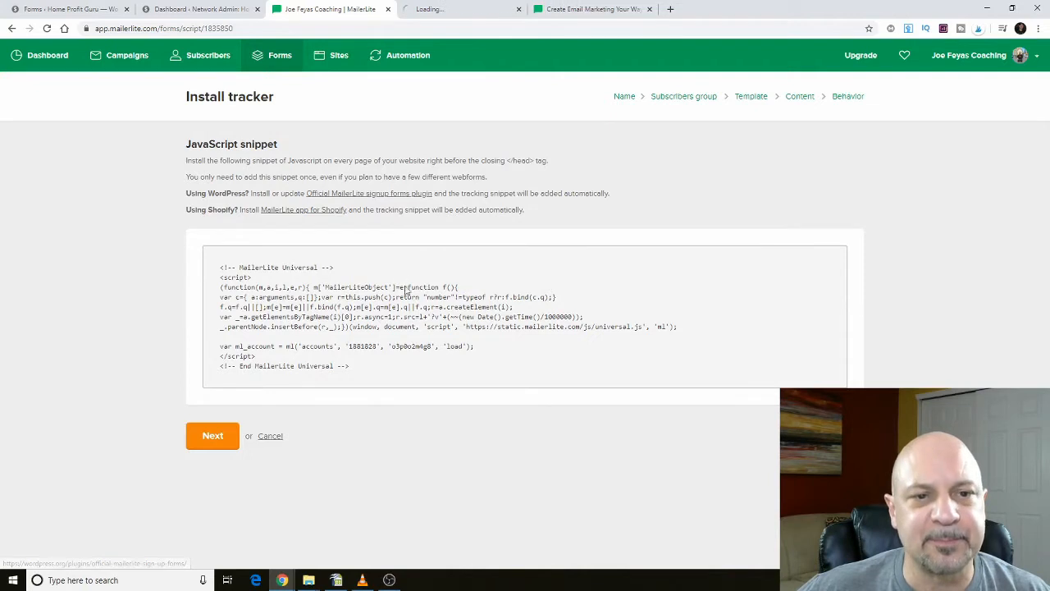
{"action": "left_click", "coordinate": [463, 10]}
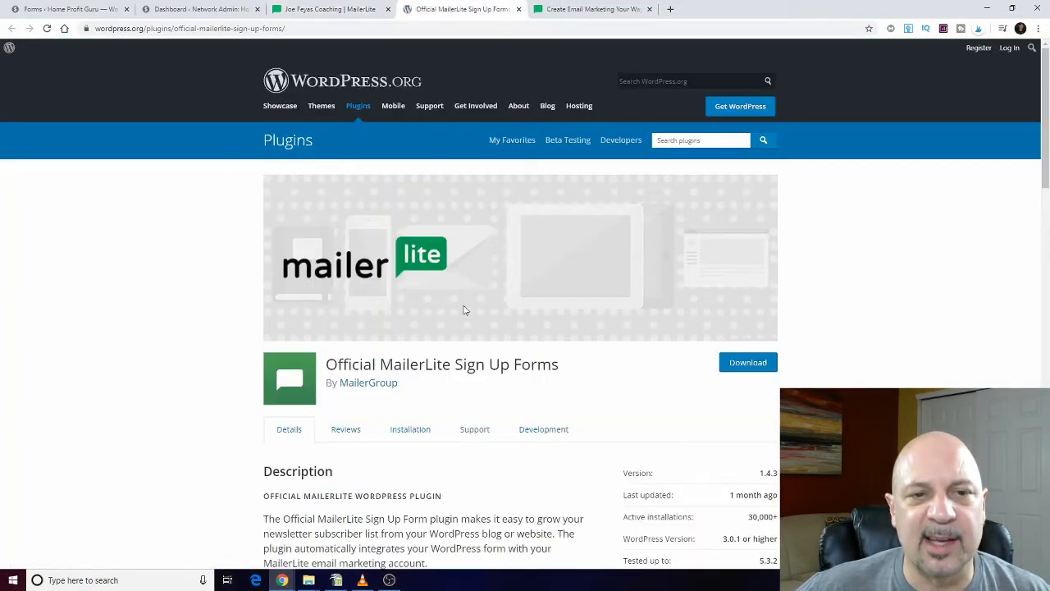
{"action": "scroll", "coordinate": [351, 201], "scroll_direction": "down", "scroll_amount": 1}
{"action": "scroll", "coordinate": [351, 198], "scroll_direction": "down", "scroll_amount": 1}
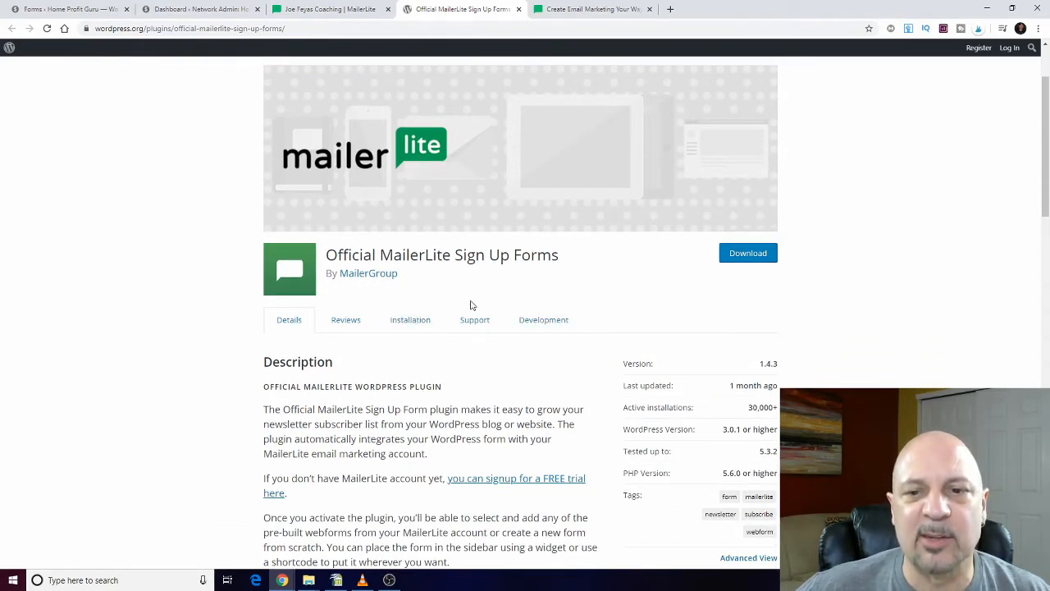
{"action": "left_click", "coordinate": [340, 10]}
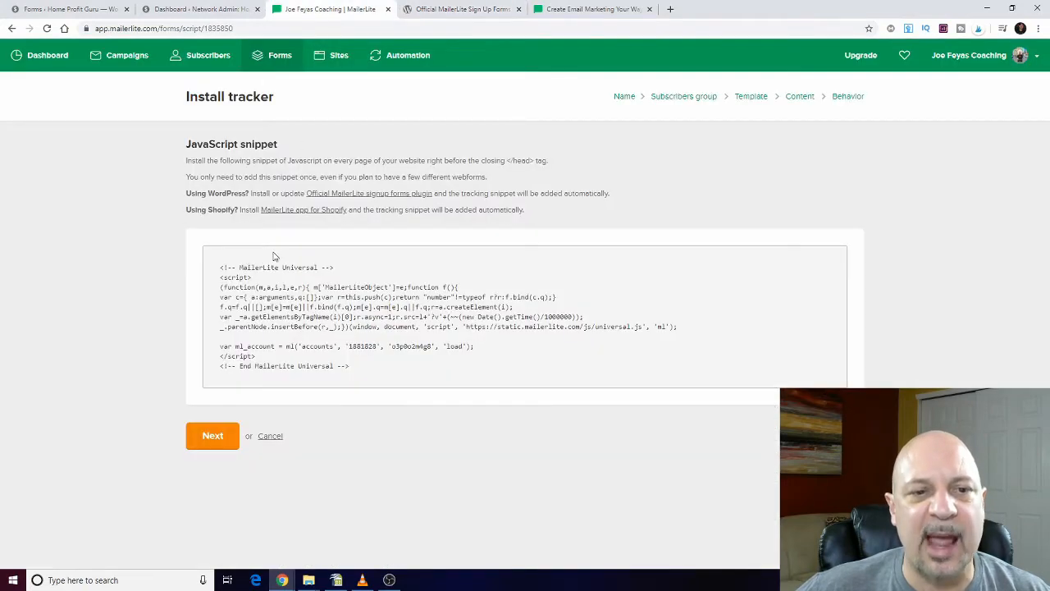
{"action": "left_click", "coordinate": [464, 10]}
{"action": "left_click", "coordinate": [314, 9]}
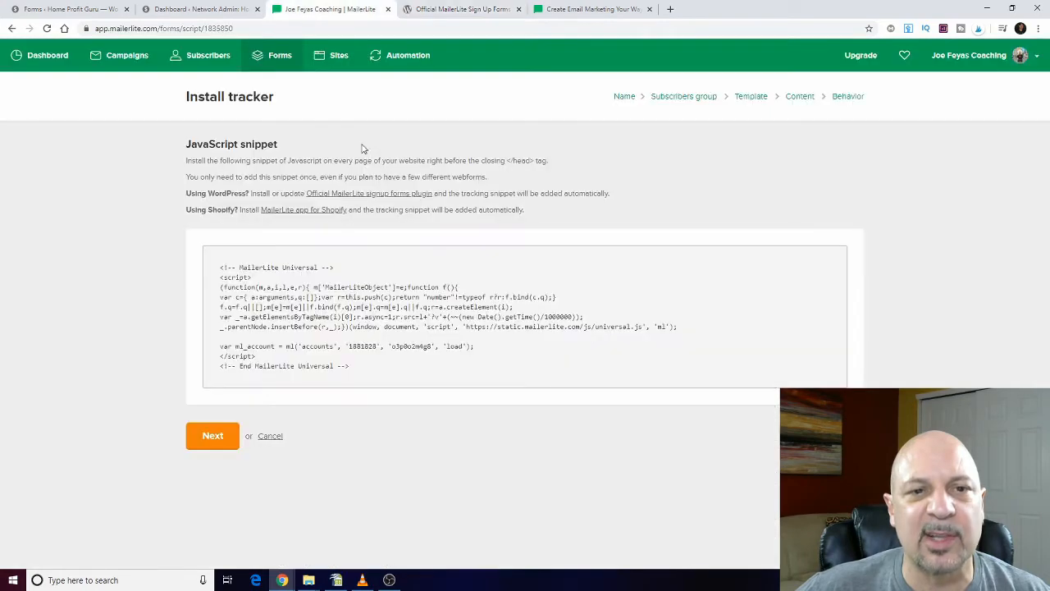
{"action": "left_click", "coordinate": [466, 9]}
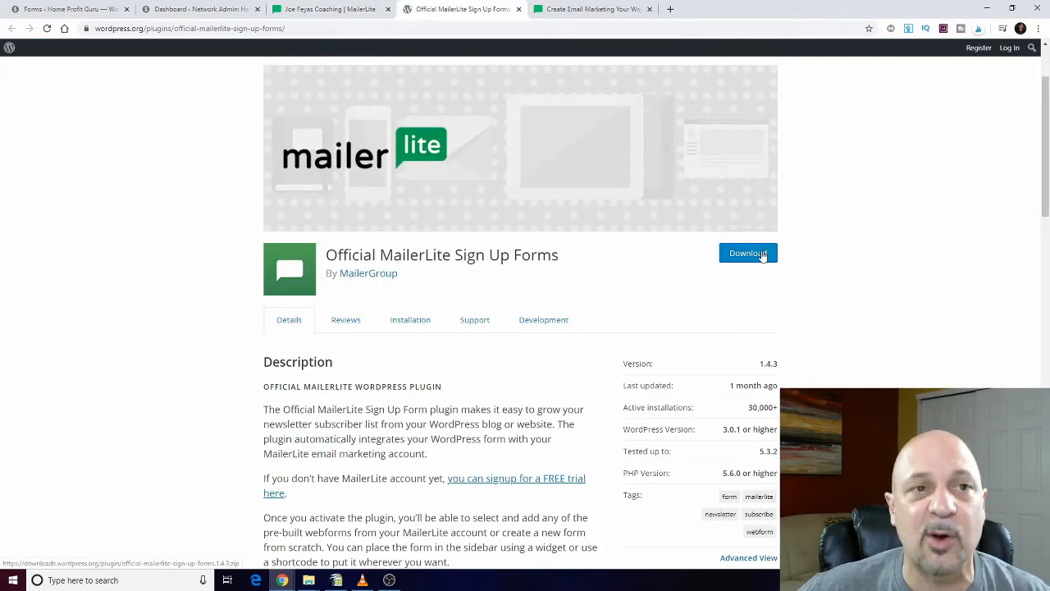
Switch to the WordPress network admin and search the plugins available to add for "mailerlite".
{"action": "left_click", "coordinate": [198, 9]}
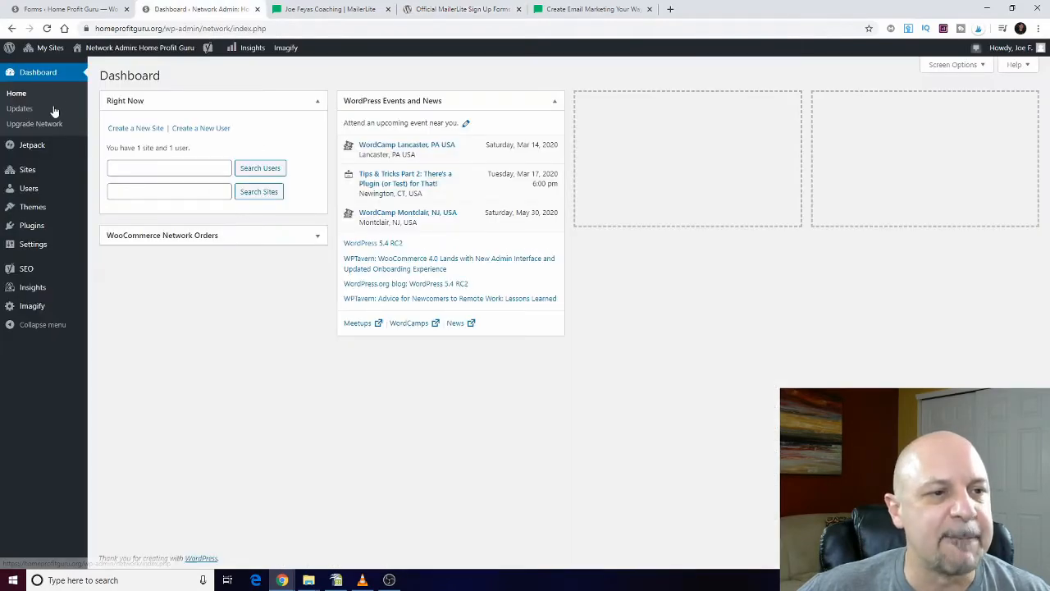
{"action": "left_click", "coordinate": [30, 226]}
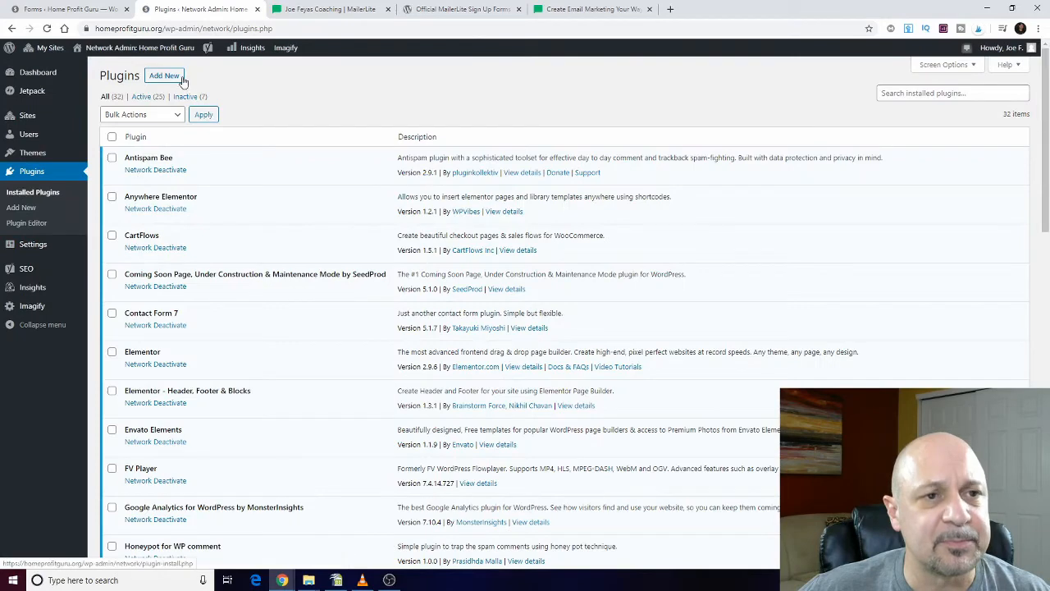
{"action": "left_click", "coordinate": [165, 76]}
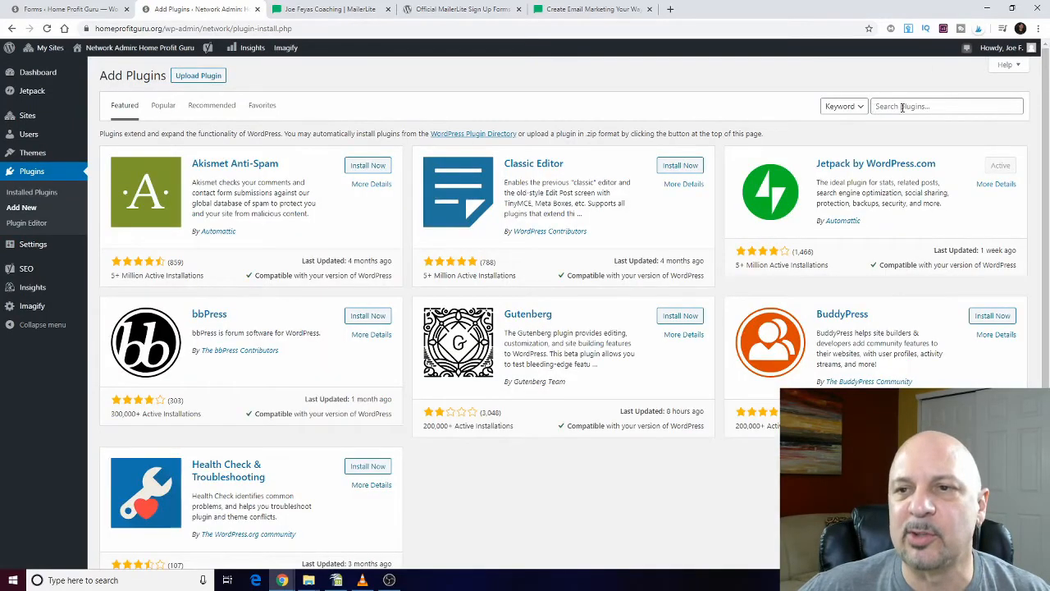
{"action": "left_click", "coordinate": [903, 107]}
{"action": "type", "text": "mail"}
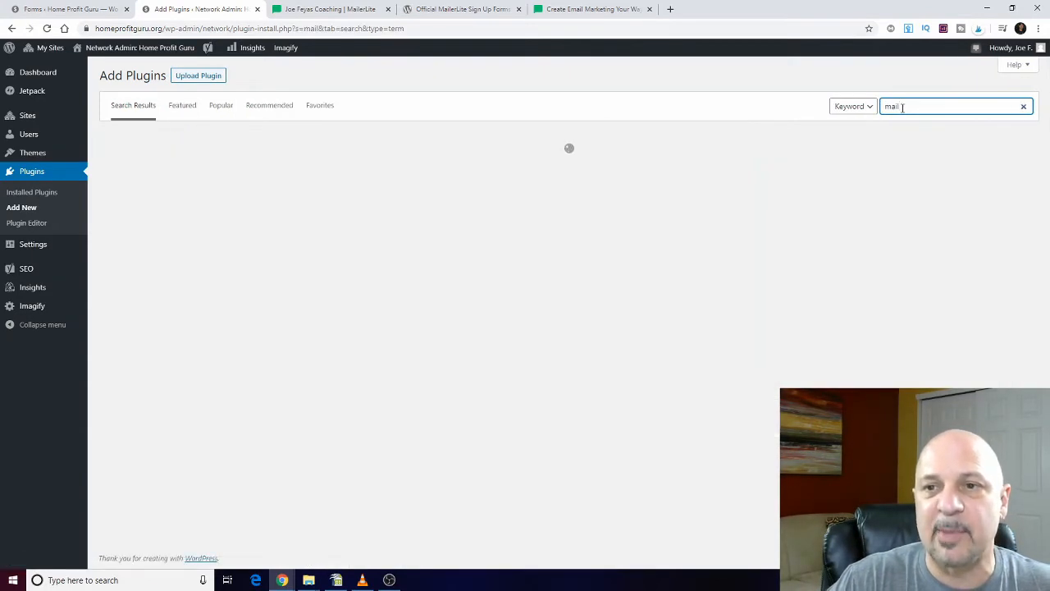
{"action": "type", "text": "erlite"}
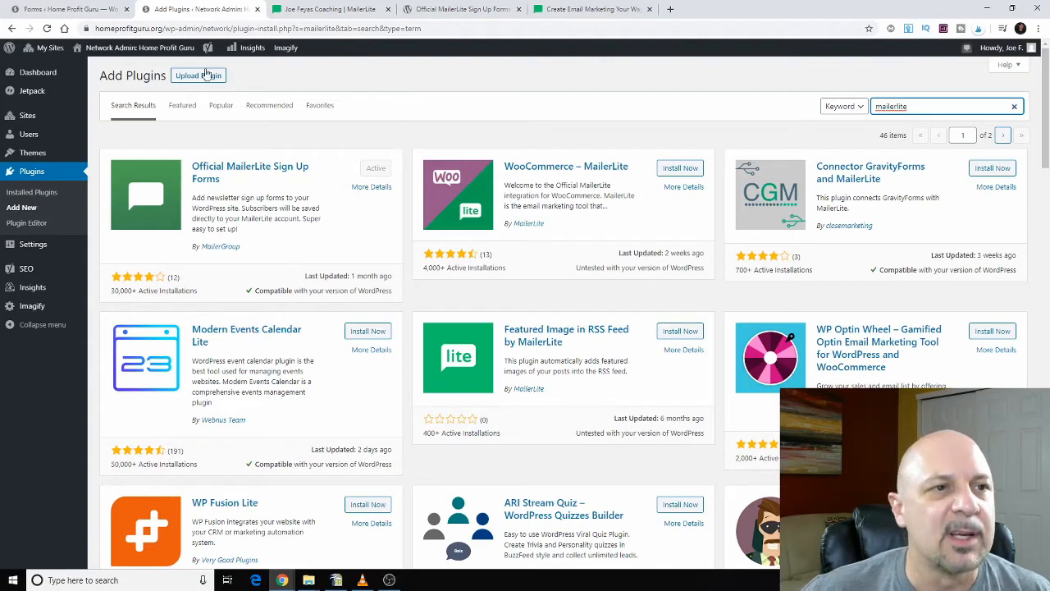
Continue to the Test Pop 4 overview in MailerLite, turning off double opt-in and setting the status to Active.
{"action": "left_click", "coordinate": [326, 9]}
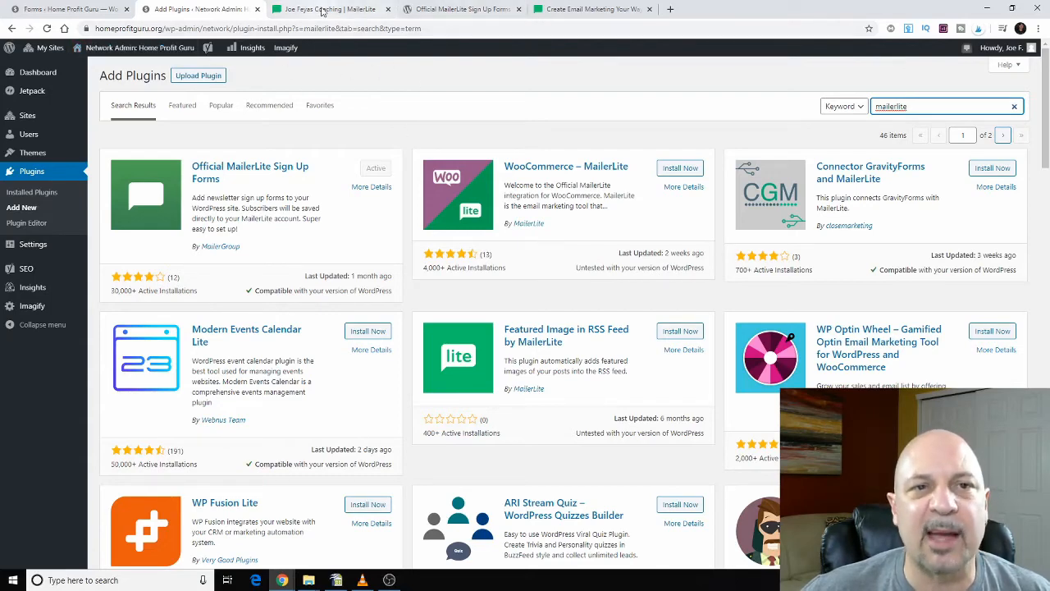
{"action": "left_click", "coordinate": [210, 439]}
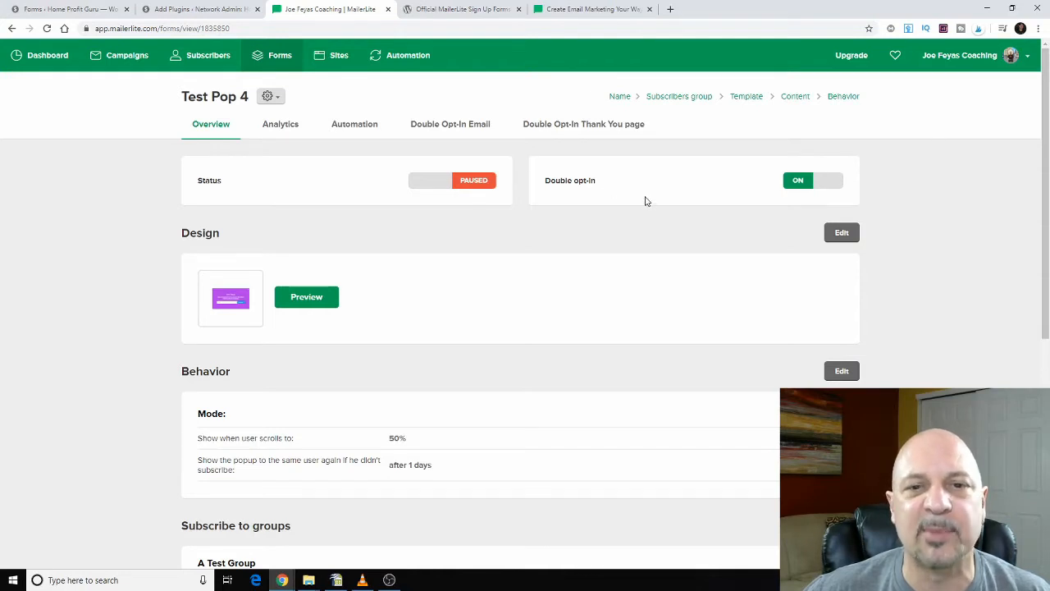
{"action": "left_click", "coordinate": [789, 181]}
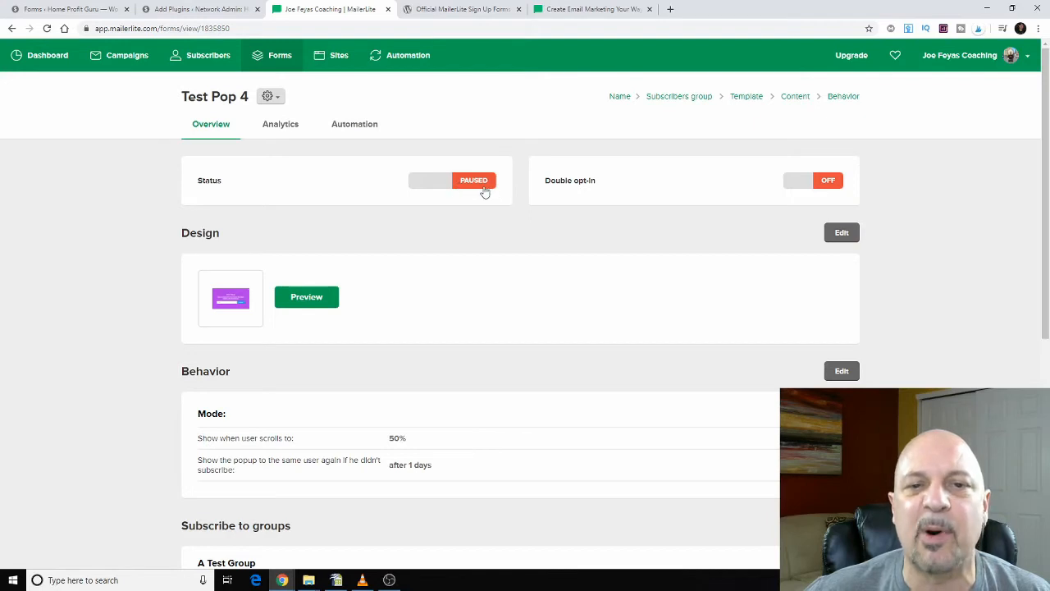
{"action": "left_click", "coordinate": [434, 180]}
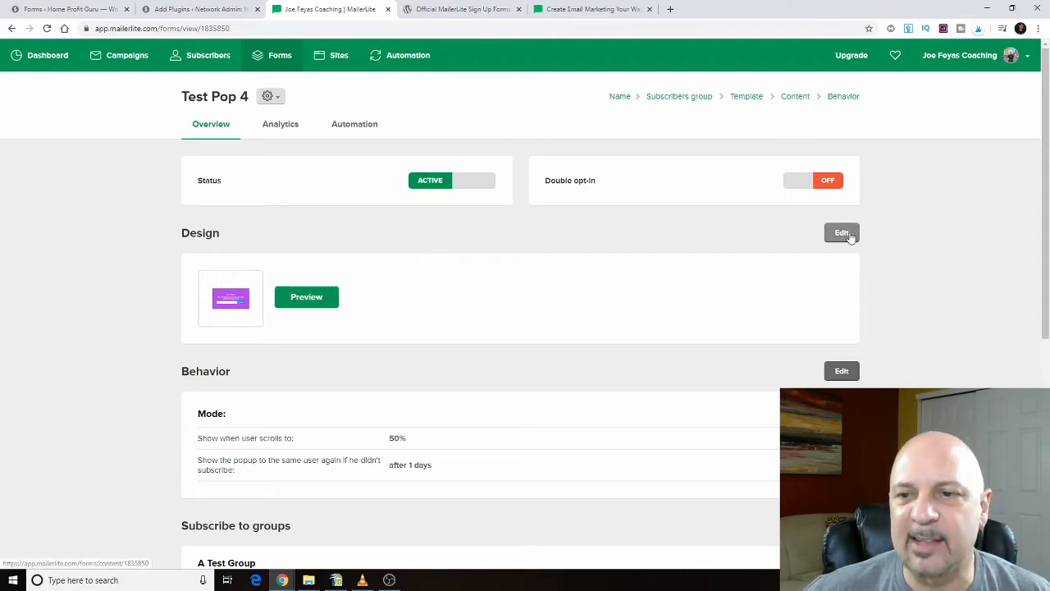
Preview the Test Pop 4 design, close the preview, and review the behavior, group and tracking sections of its overview.
{"action": "left_click", "coordinate": [303, 299]}
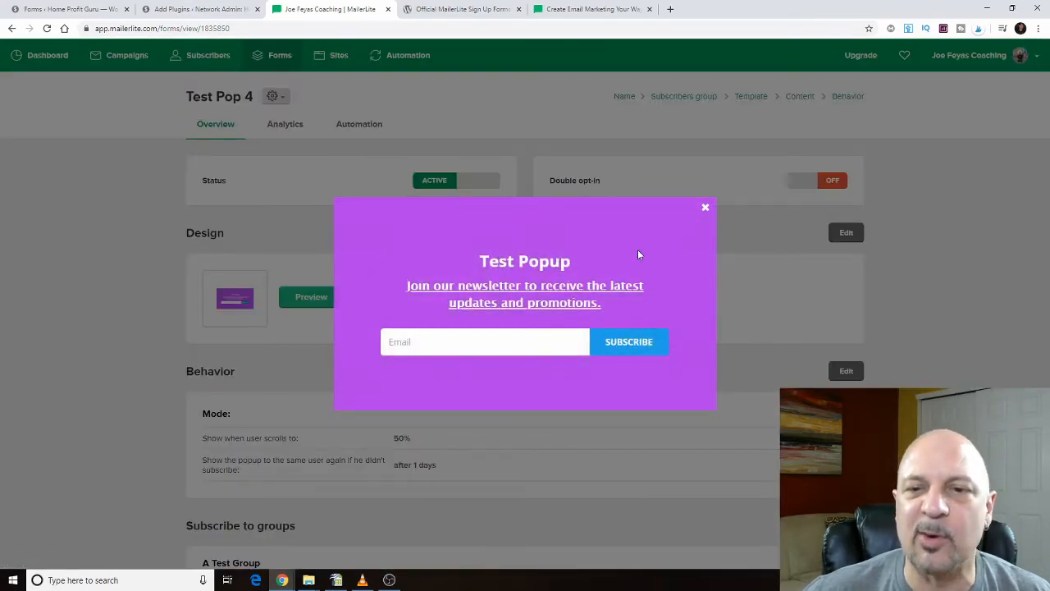
{"action": "left_click", "coordinate": [705, 206]}
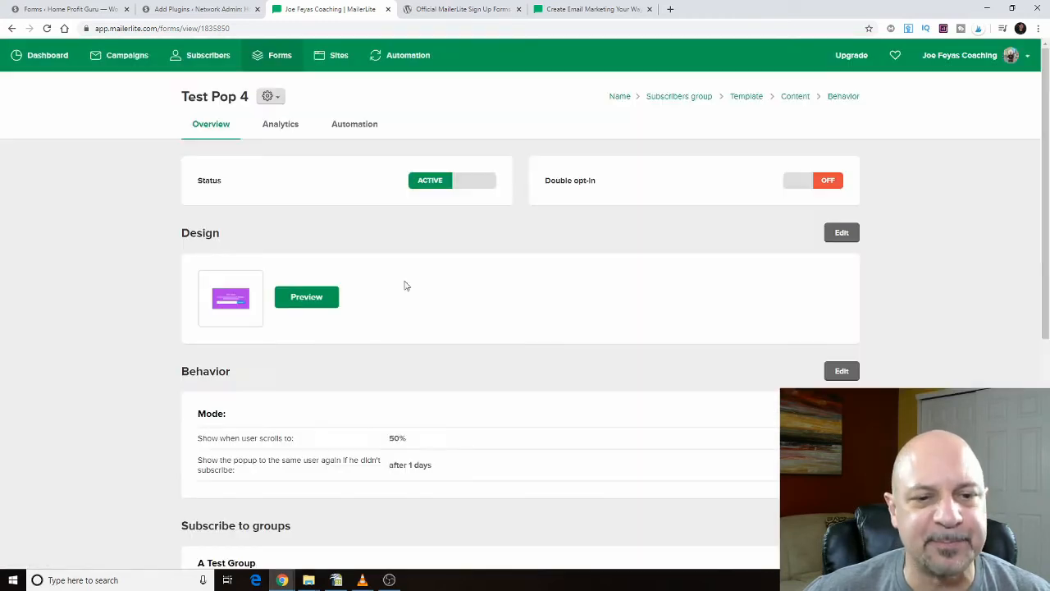
{"action": "scroll", "coordinate": [387, 366], "scroll_direction": "down", "scroll_amount": 2}
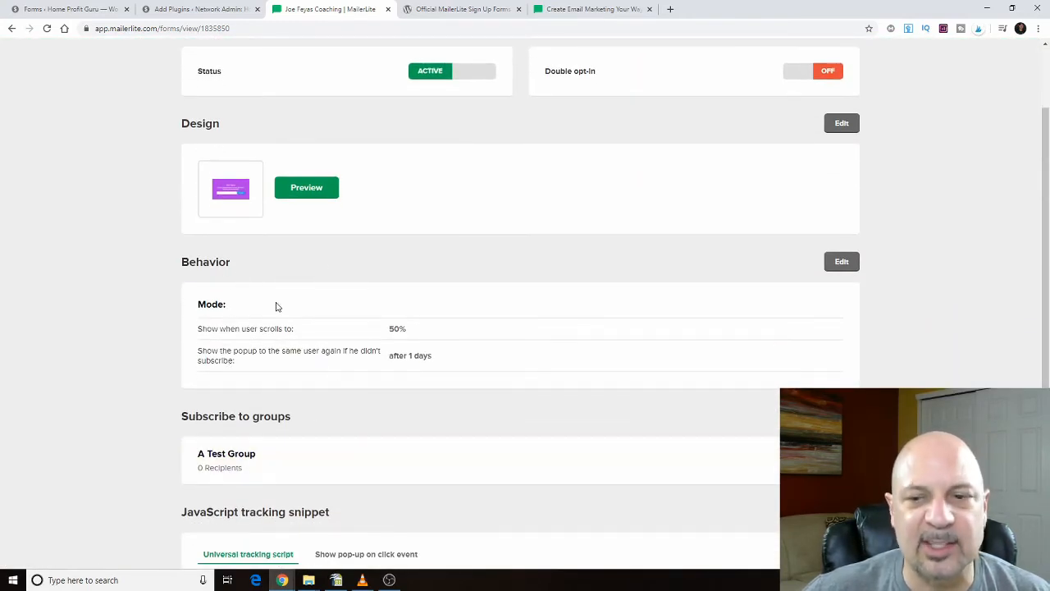
{"action": "scroll", "coordinate": [214, 329], "scroll_direction": "down", "scroll_amount": 1}
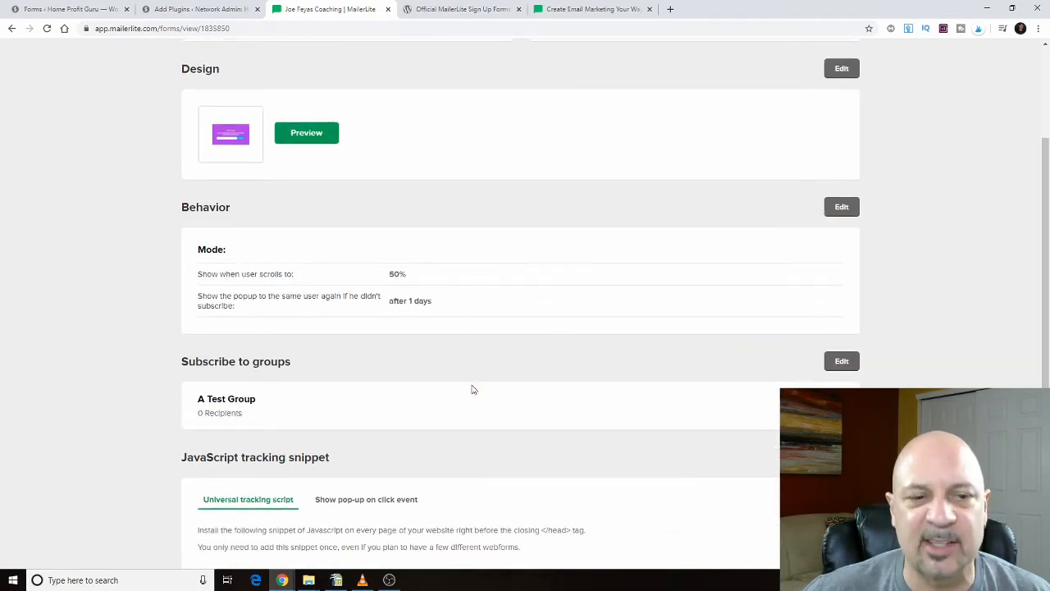
{"action": "scroll", "coordinate": [458, 394], "scroll_direction": "up", "scroll_amount": 2}
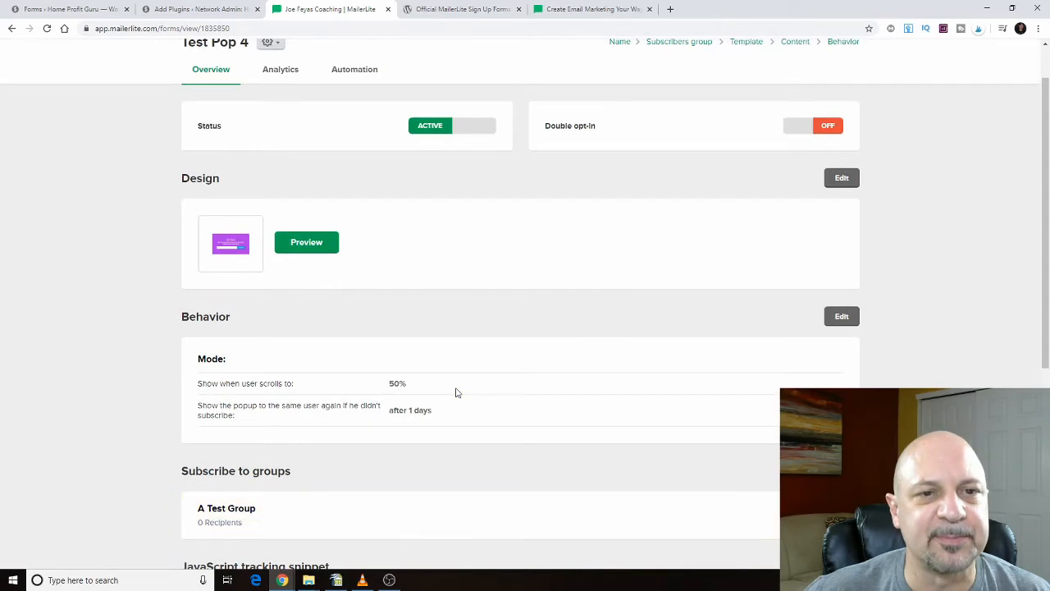
{"action": "scroll", "coordinate": [458, 393], "scroll_direction": "down", "scroll_amount": 3}
{"action": "scroll", "coordinate": [457, 393], "scroll_direction": "up", "scroll_amount": 4}
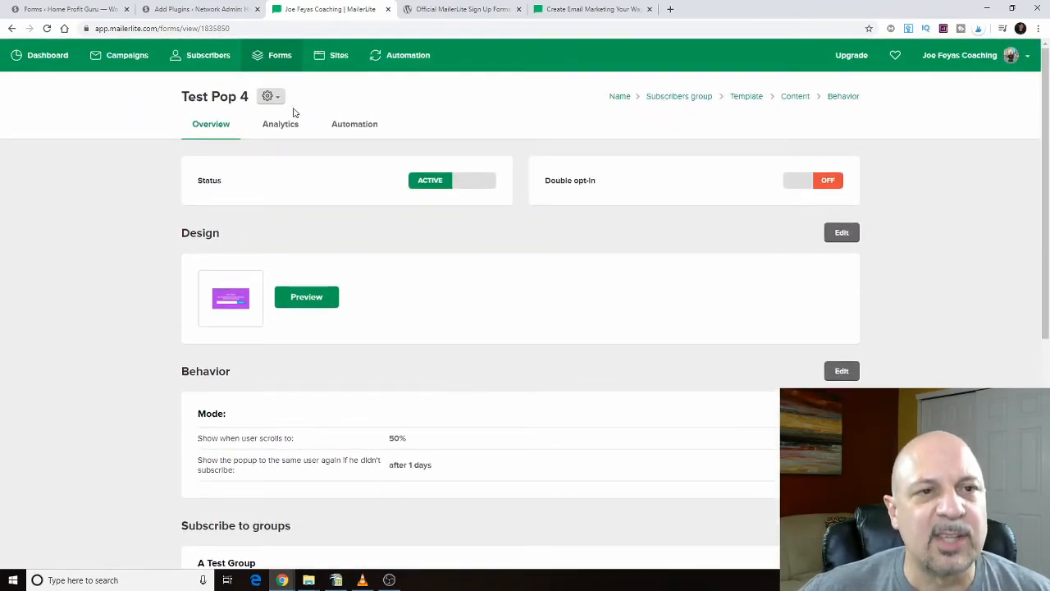
Create a new embedded form named "Test Embed" and continue to its subscriber groups.
{"action": "left_click", "coordinate": [279, 59]}
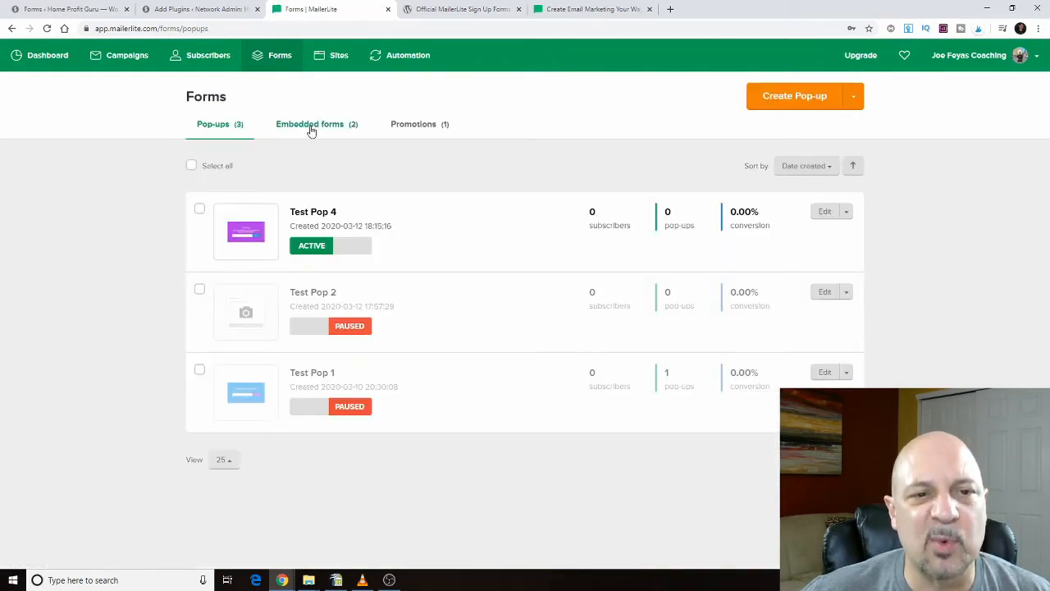
{"action": "left_click", "coordinate": [302, 125]}
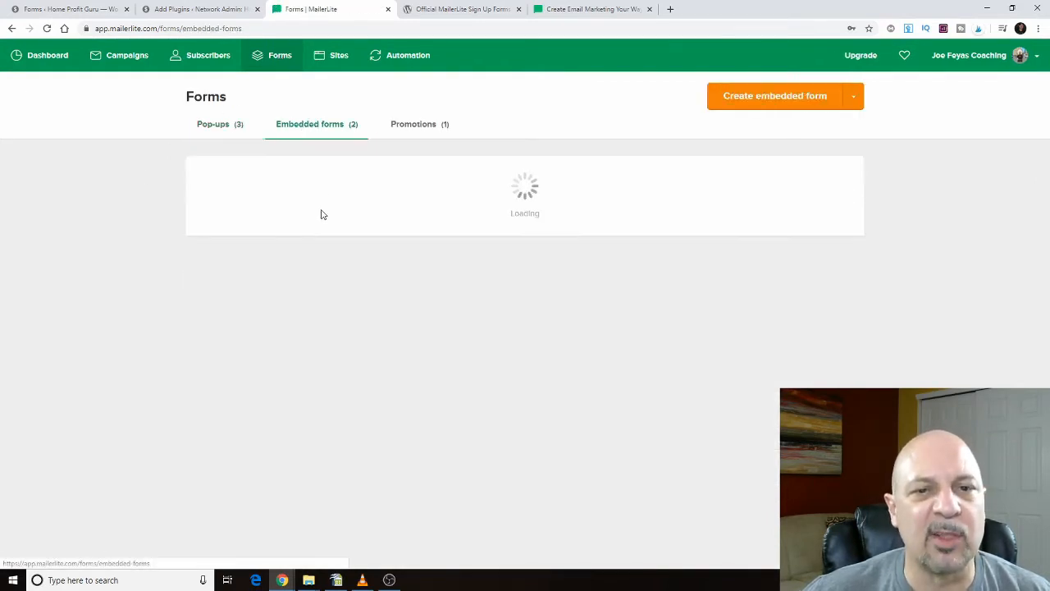
{"action": "left_click", "coordinate": [762, 105]}
{"action": "left_click", "coordinate": [251, 182]}
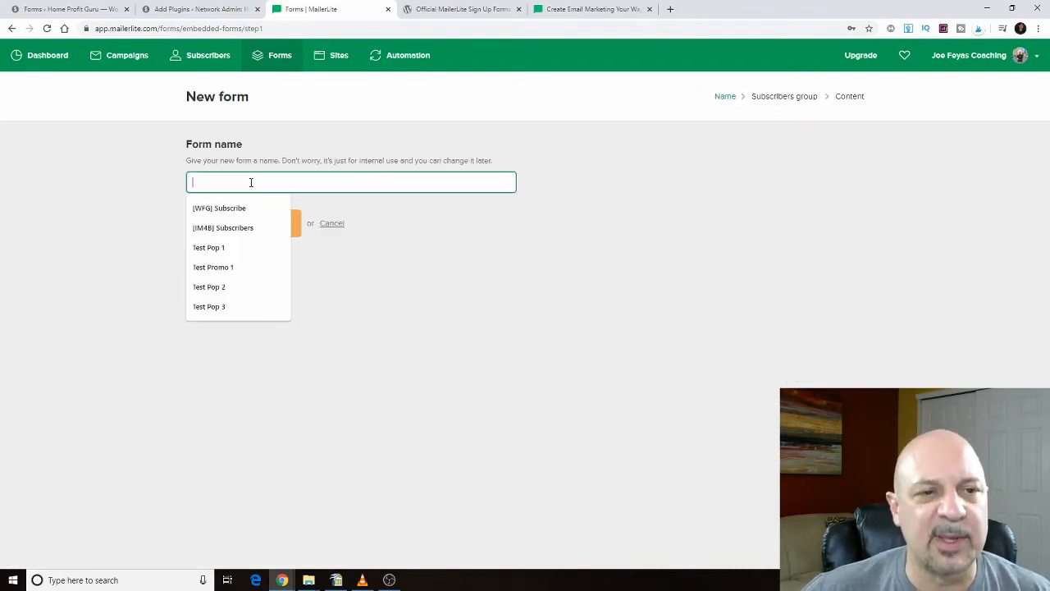
{"action": "type", "text": "Test "}
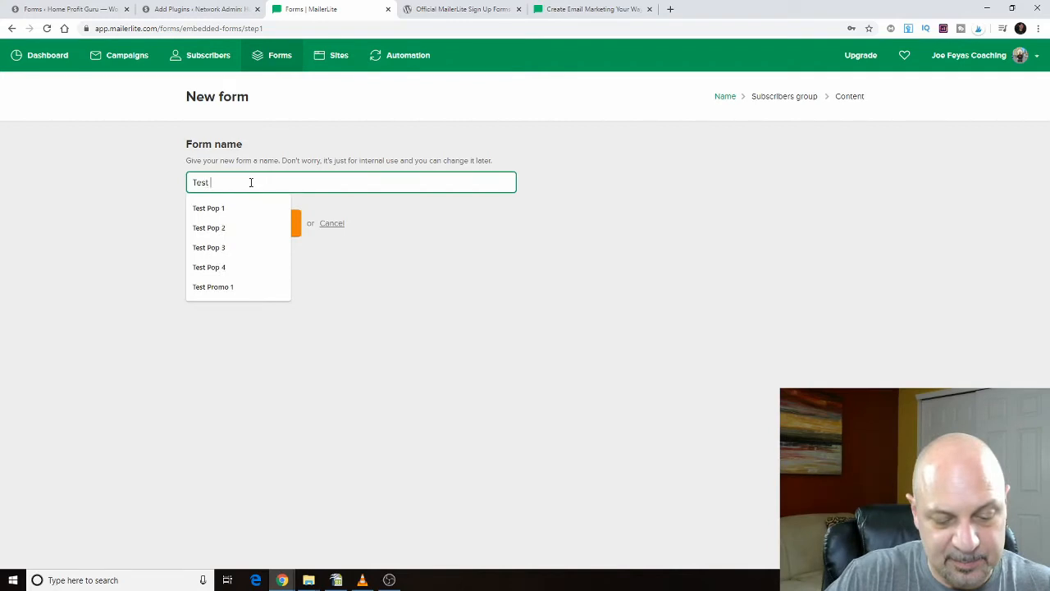
{"action": "type", "text": "Emb"}
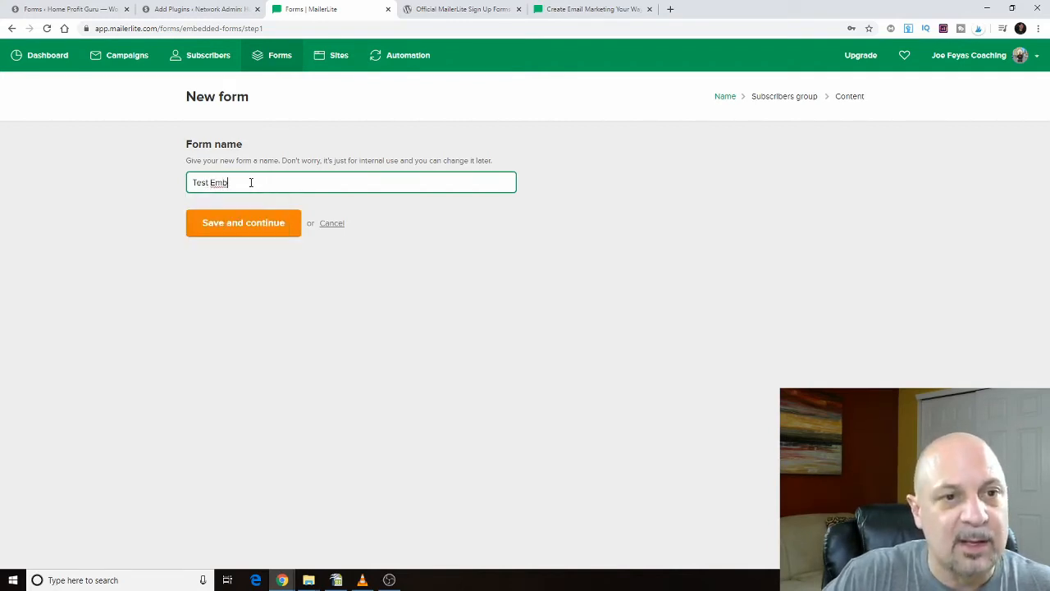
{"action": "type", "text": "ed"}
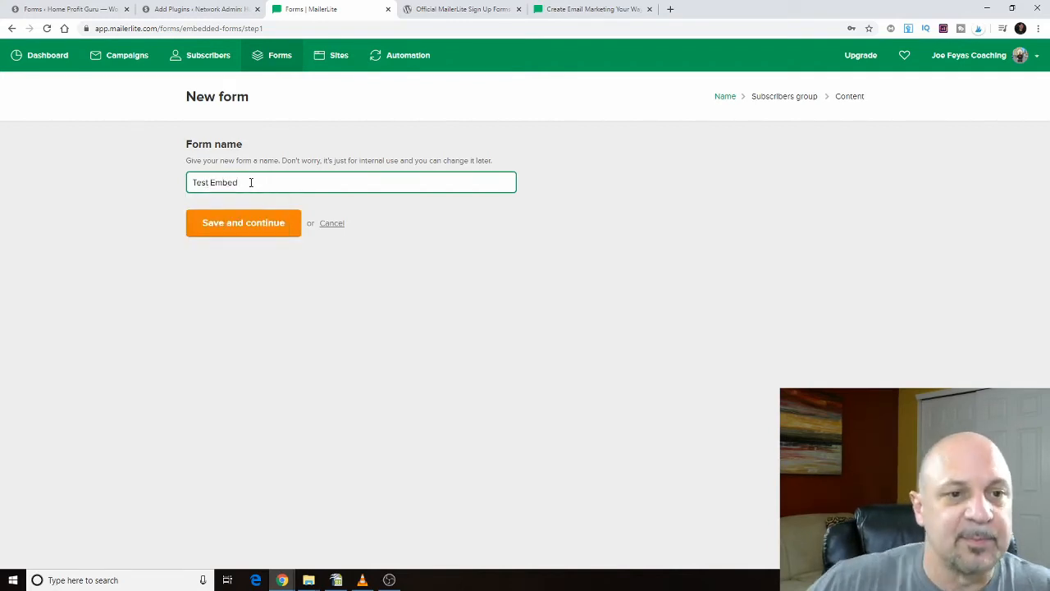
{"action": "left_click", "coordinate": [244, 223]}
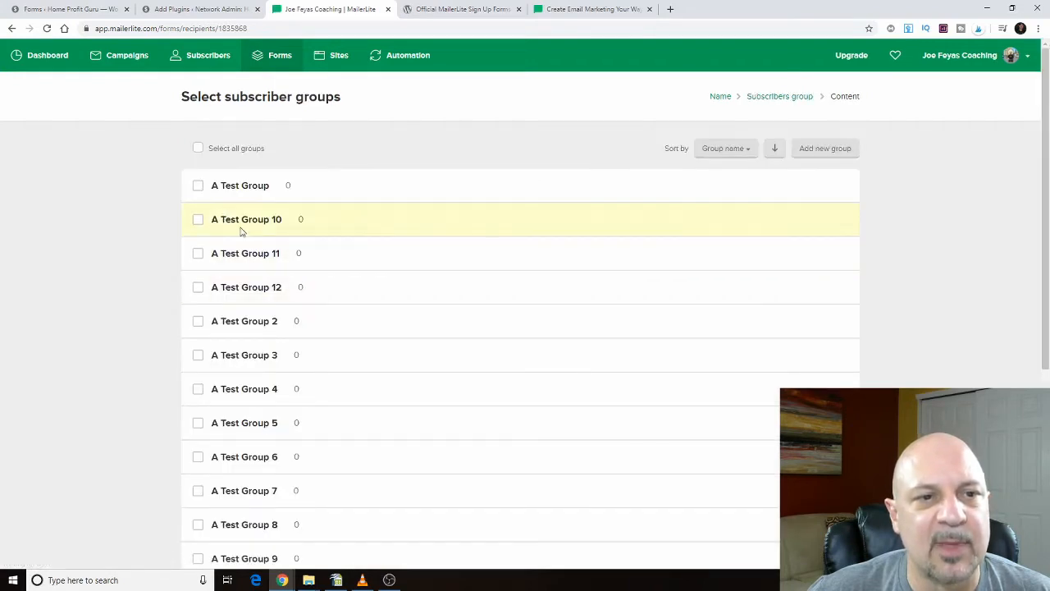
Assign the form to the subscriber group "A Test Group 10" and continue to the form's content.
{"action": "left_click", "coordinate": [199, 187]}
{"action": "left_click", "coordinate": [200, 187]}
{"action": "left_click", "coordinate": [191, 224]}
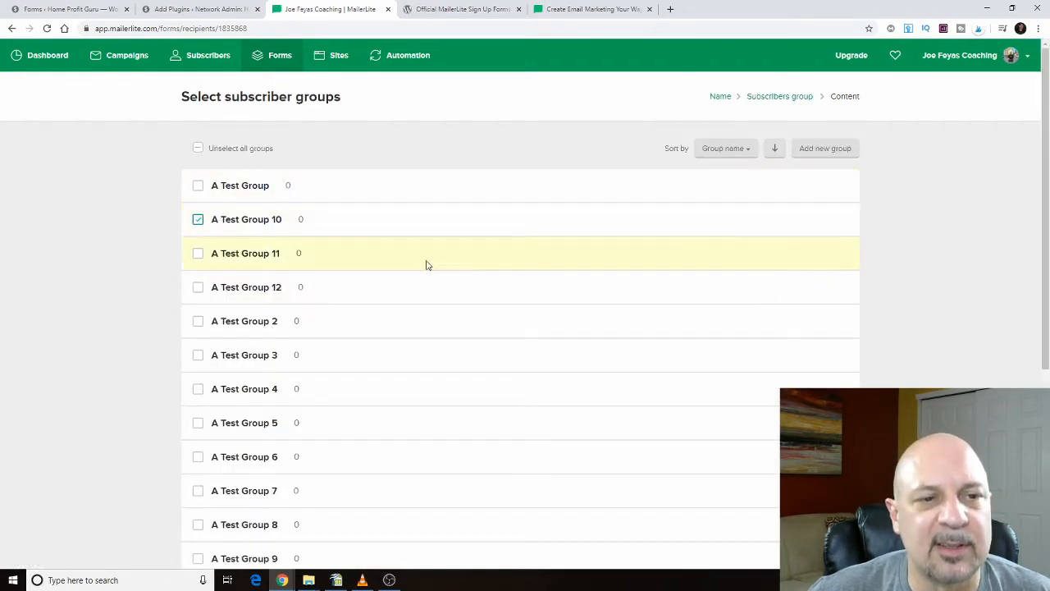
{"action": "scroll", "coordinate": [725, 348], "scroll_direction": "down", "scroll_amount": 4}
{"action": "left_click", "coordinate": [284, 495]}
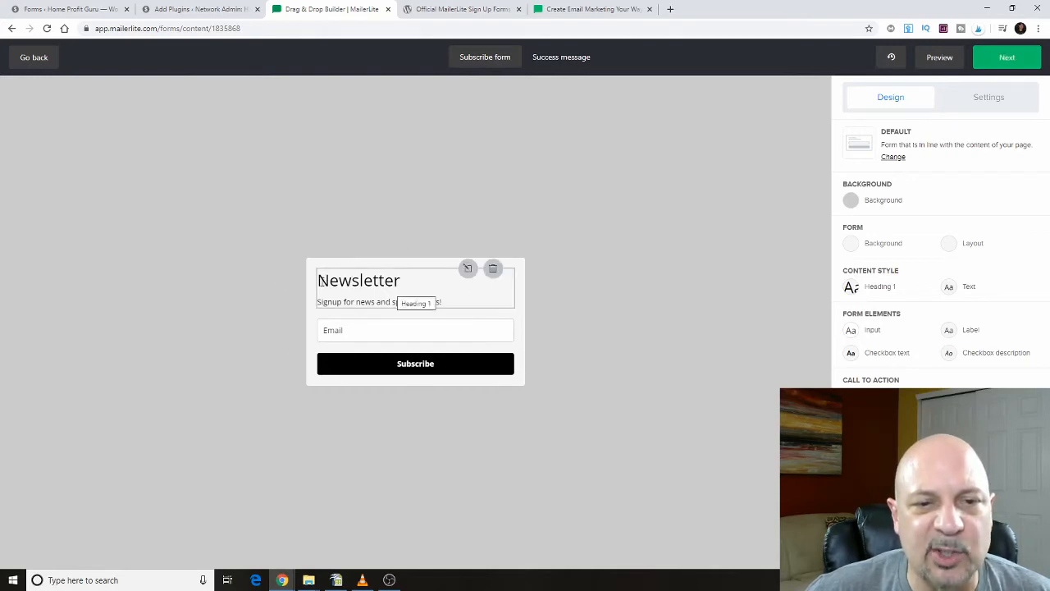
Change the form's heading to "Test Form" and make the text "Signup for news and special offers!" bold.
{"action": "left_click_drag", "start_coordinate": [327, 302], "coordinate": [447, 307]}
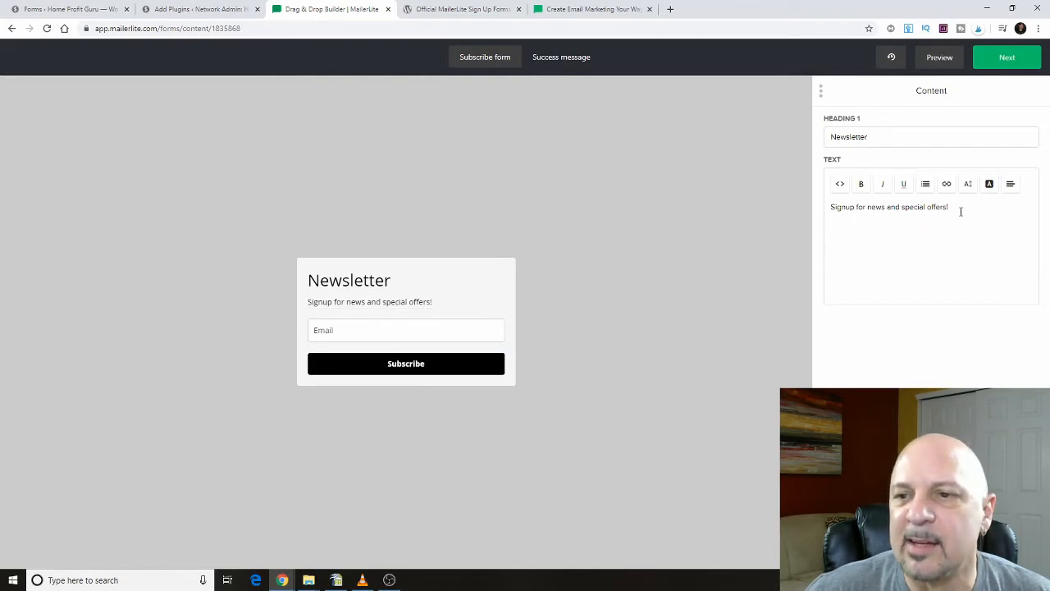
{"action": "left_click_drag", "start_coordinate": [892, 136], "coordinate": [805, 136]}
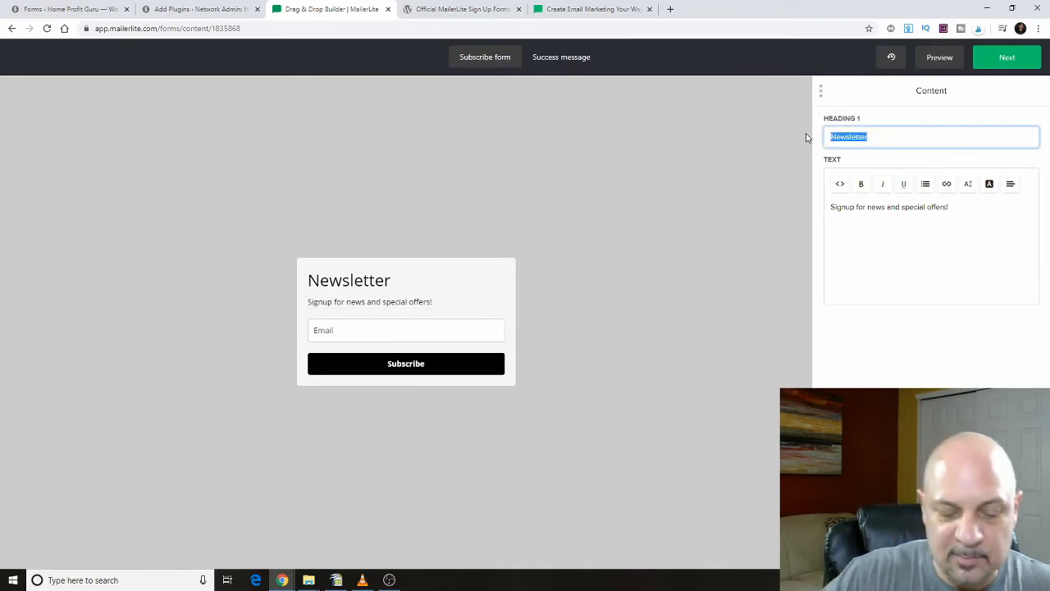
{"action": "type", "text": "Test Form"}
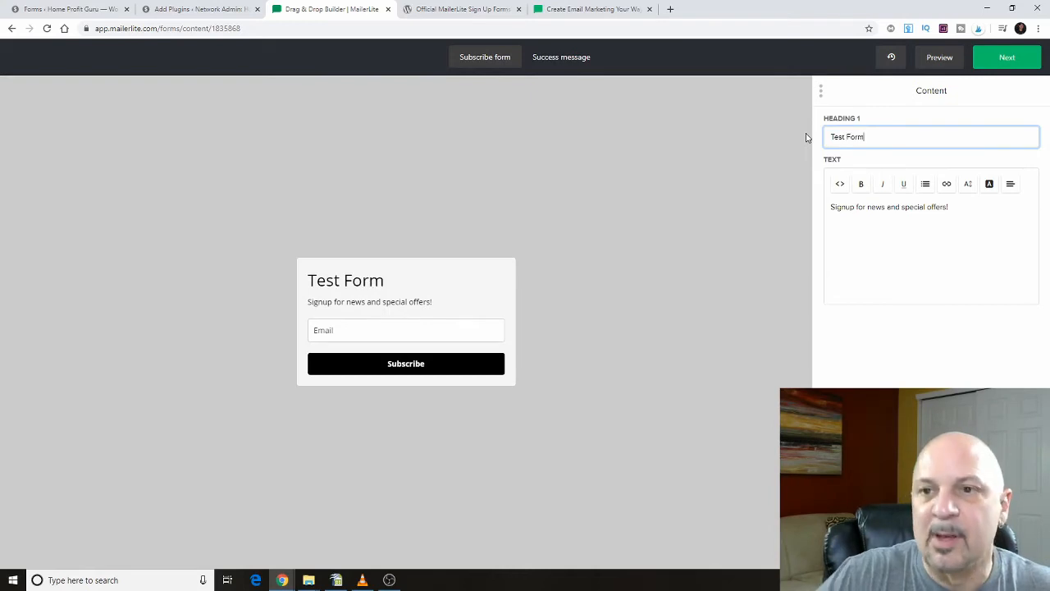
{"action": "left_click", "coordinate": [874, 263]}
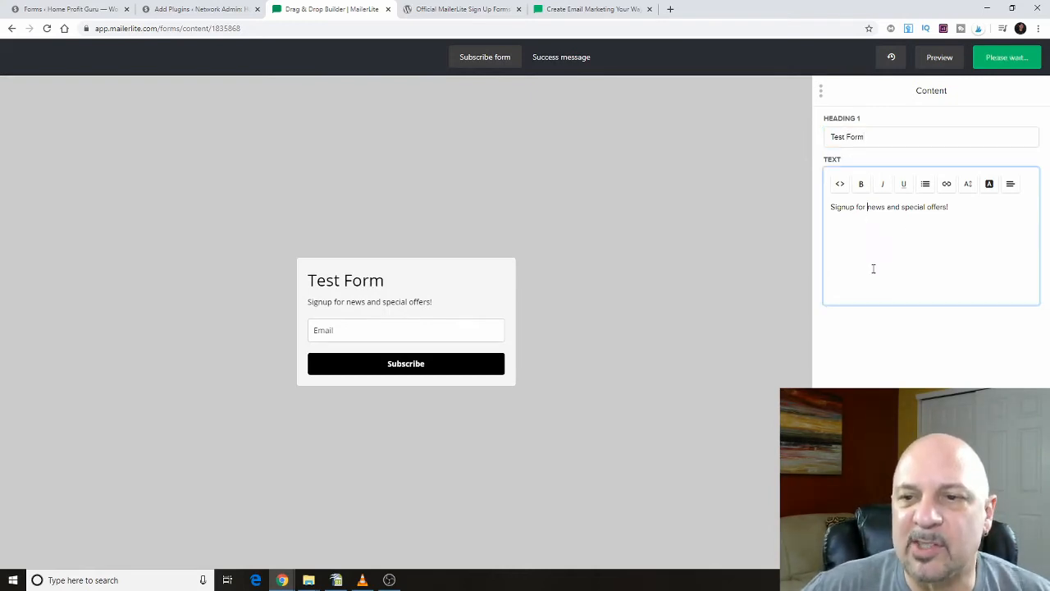
{"action": "left_click_drag", "start_coordinate": [830, 207], "coordinate": [962, 211]}
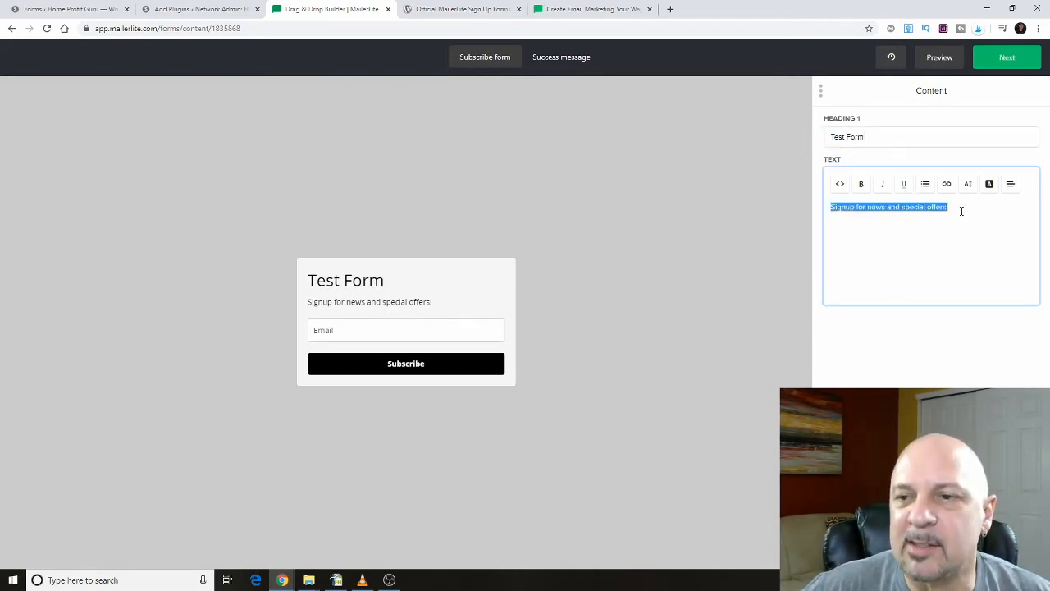
{"action": "left_click", "coordinate": [861, 183]}
{"action": "left_click", "coordinate": [858, 263]}
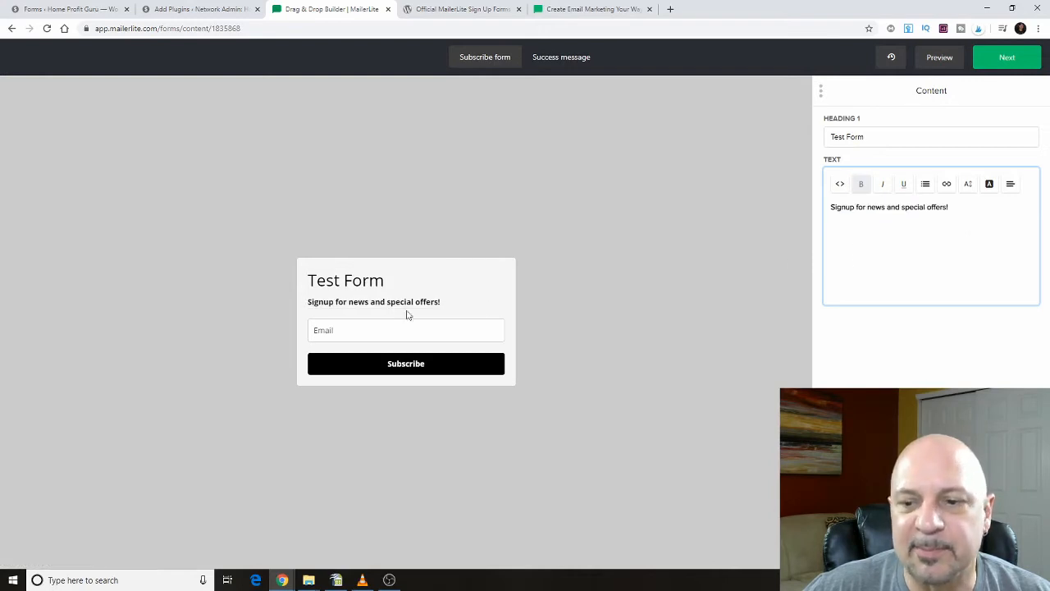
{"action": "left_click", "coordinate": [773, 480]}
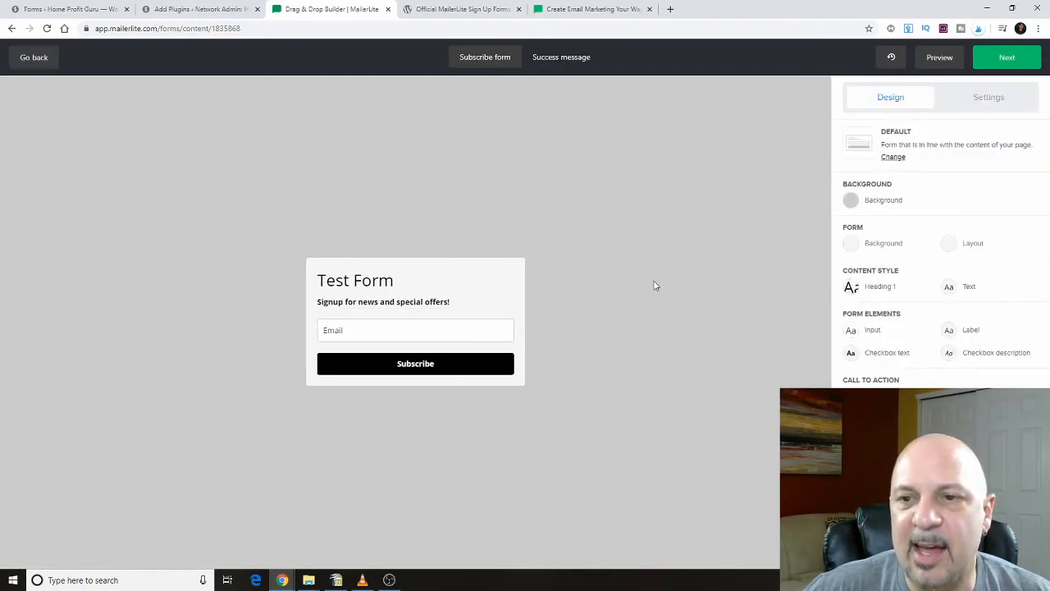
Set the background color behind the form to white, #ffffff.
{"action": "left_click", "coordinate": [852, 201]}
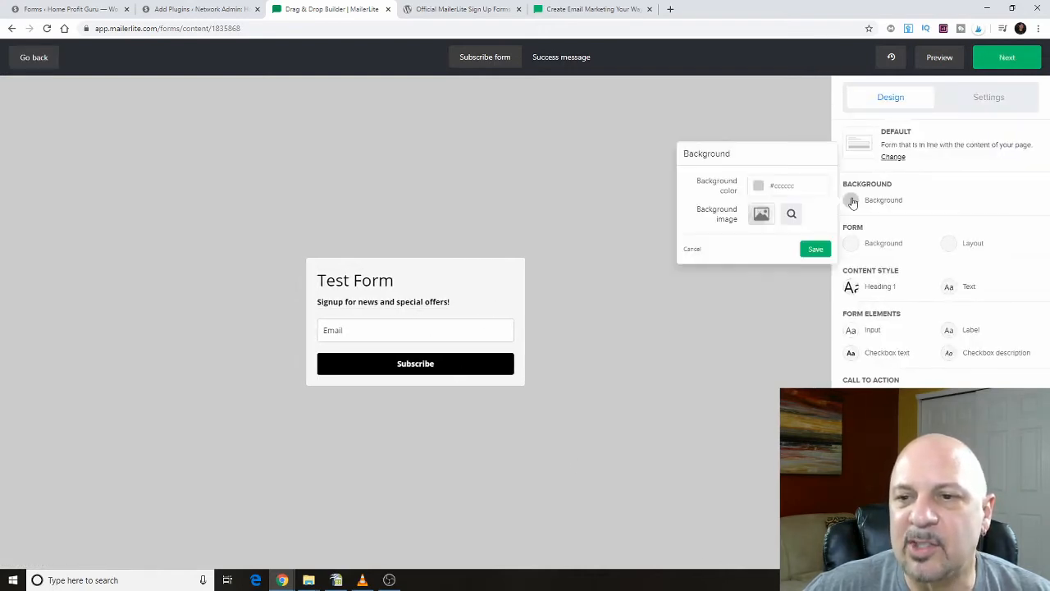
{"action": "left_click", "coordinate": [759, 188]}
{"action": "left_click", "coordinate": [819, 216]}
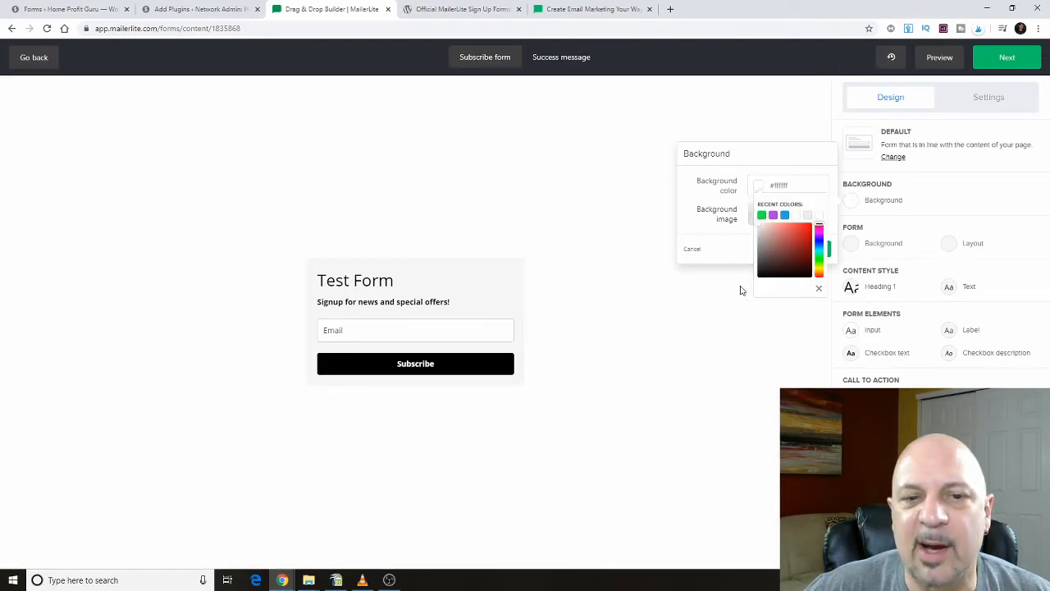
{"action": "left_click", "coordinate": [819, 290]}
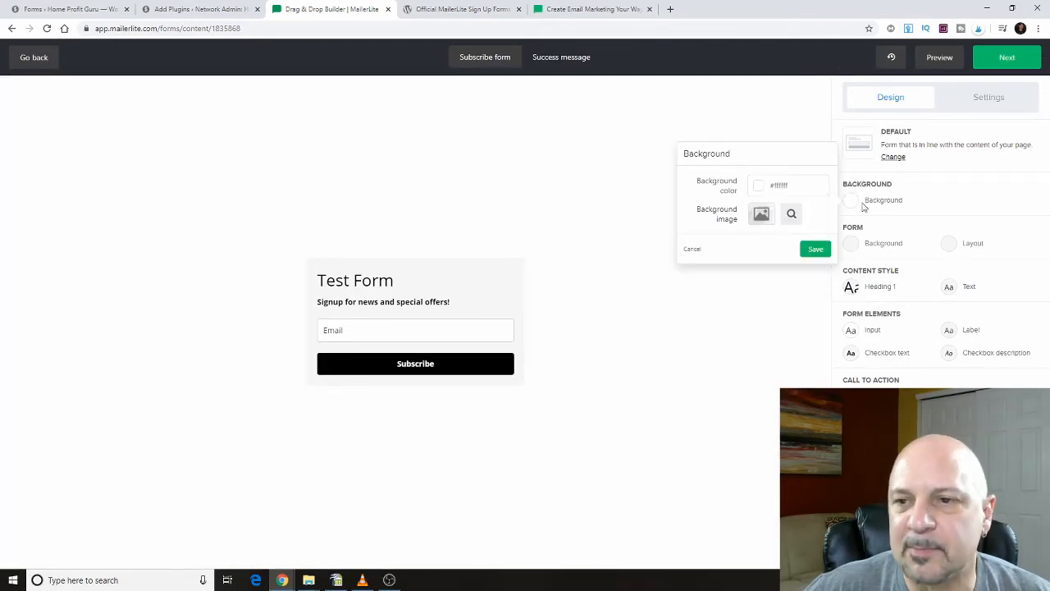
Set the form's own background color to the greyish tone #c4bcbc.
{"action": "left_click", "coordinate": [851, 243]}
{"action": "left_click", "coordinate": [760, 230]}
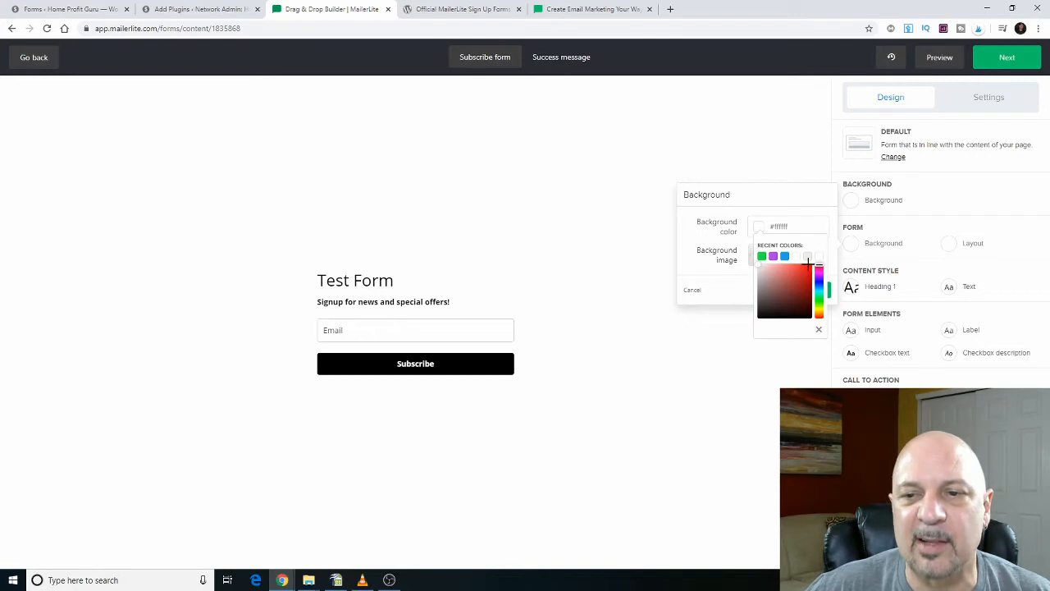
{"action": "left_click", "coordinate": [760, 277]}
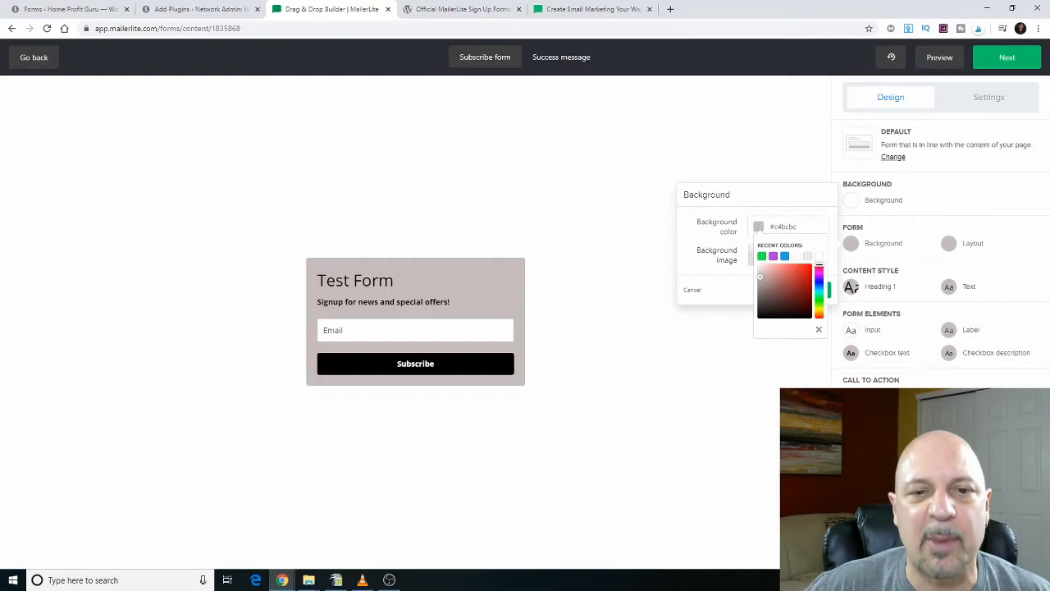
Enable the privacy policy statement in the form settings.
{"action": "left_click", "coordinate": [989, 105]}
{"action": "left_click", "coordinate": [990, 105]}
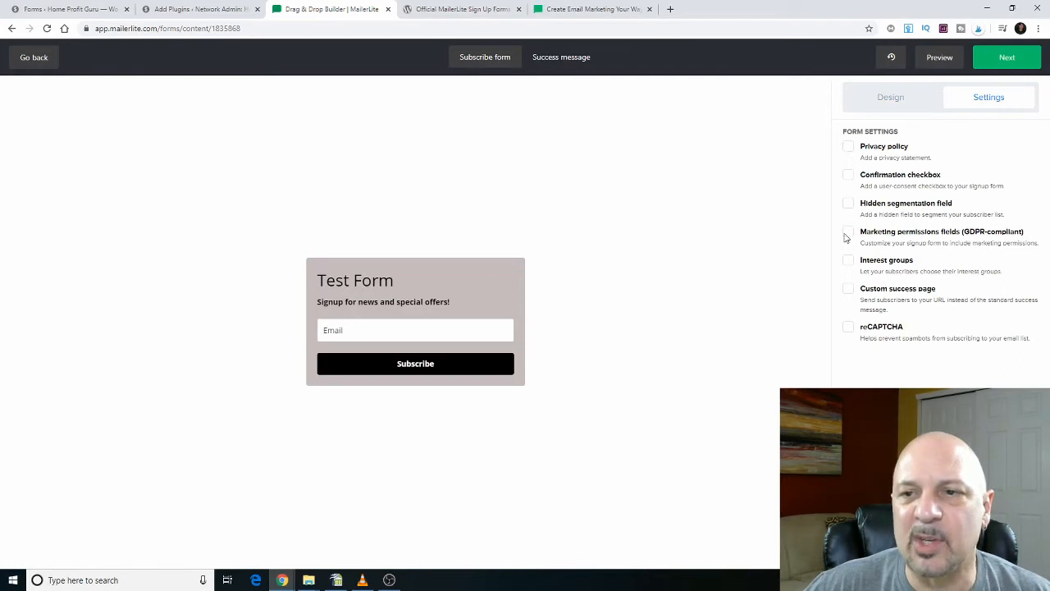
{"action": "left_click", "coordinate": [850, 148]}
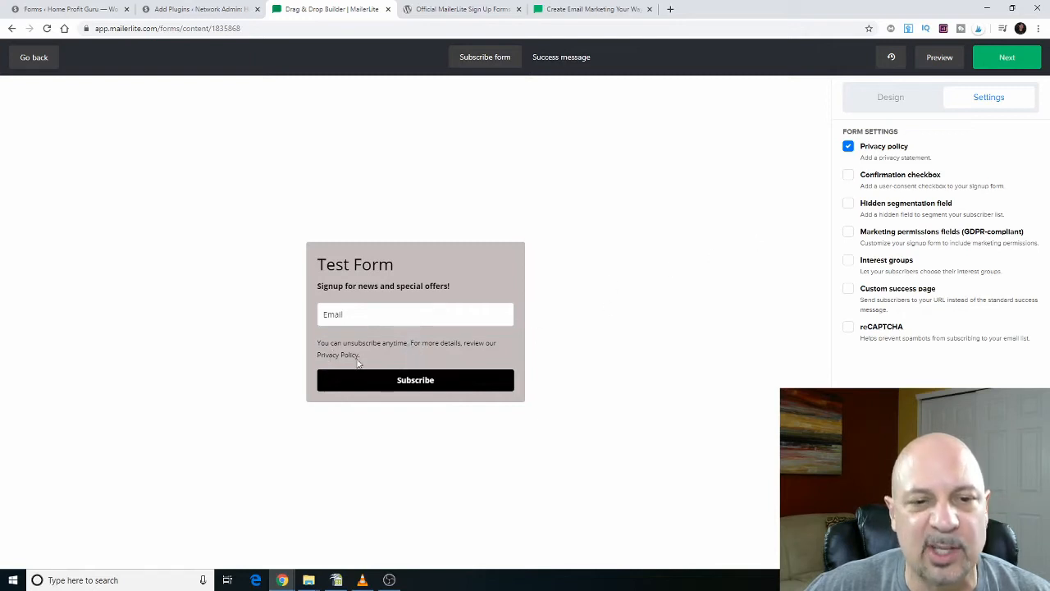
Try to insert a link on "Privacy Policy" in the privacy statement with opening in a new tab enabled, and cancel it.
{"action": "left_click", "coordinate": [406, 345]}
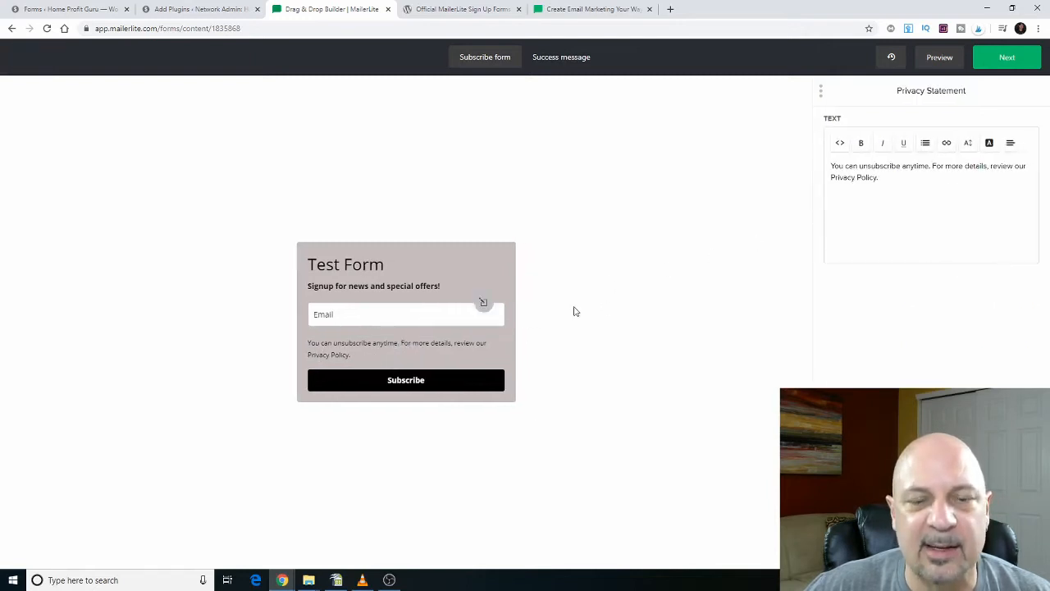
{"action": "left_click_drag", "start_coordinate": [880, 178], "coordinate": [831, 178]}
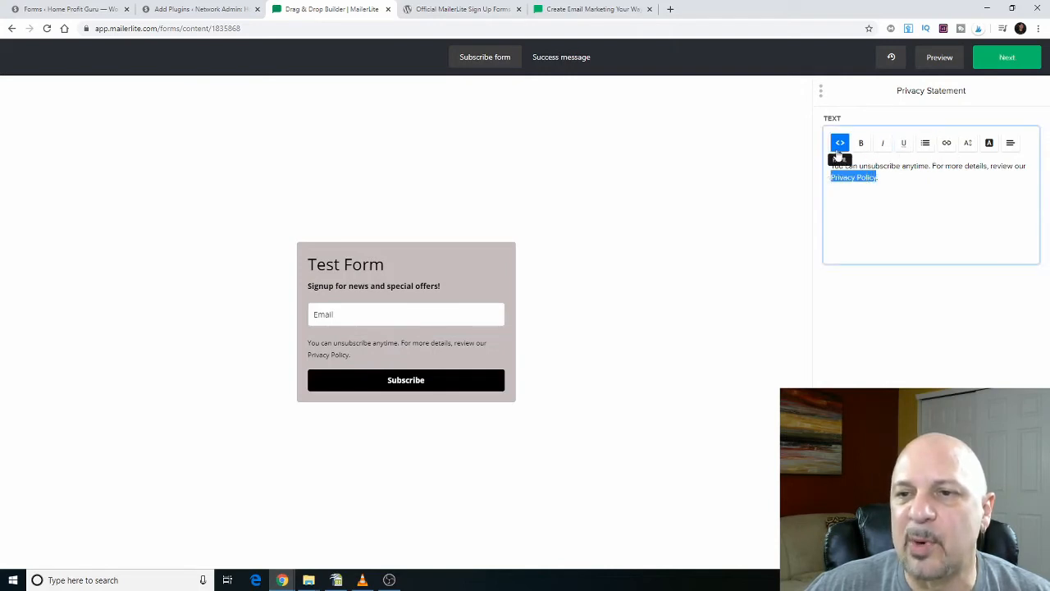
{"action": "left_click", "coordinate": [947, 145]}
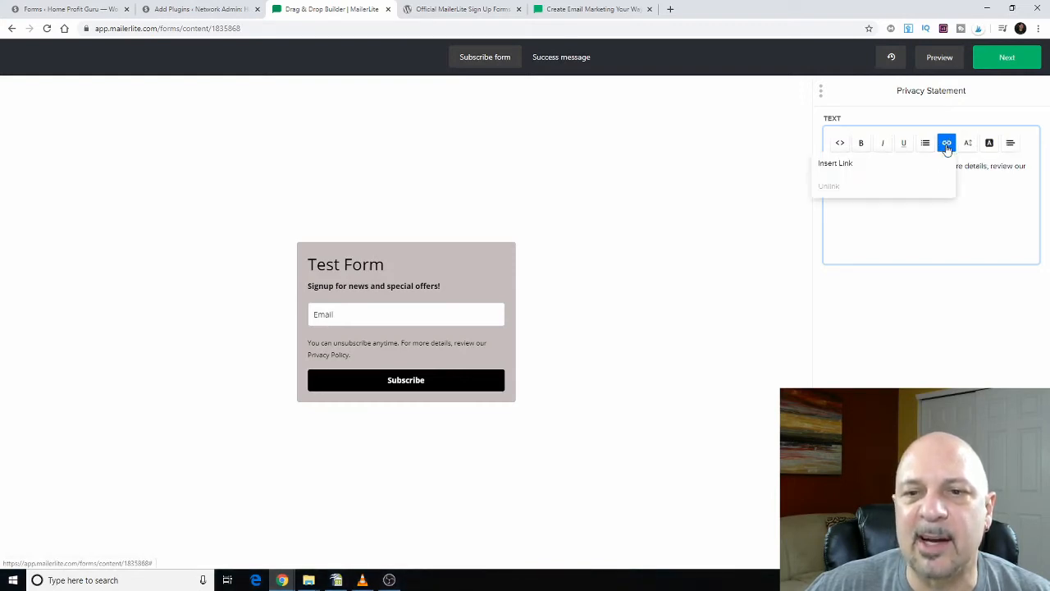
{"action": "left_click", "coordinate": [845, 164]}
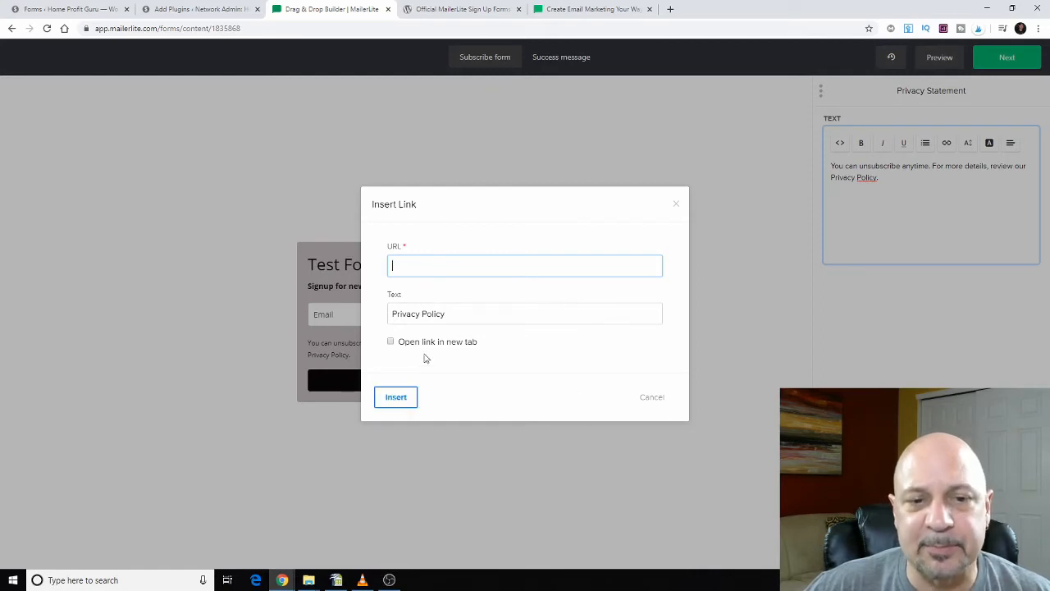
{"action": "left_click", "coordinate": [391, 341]}
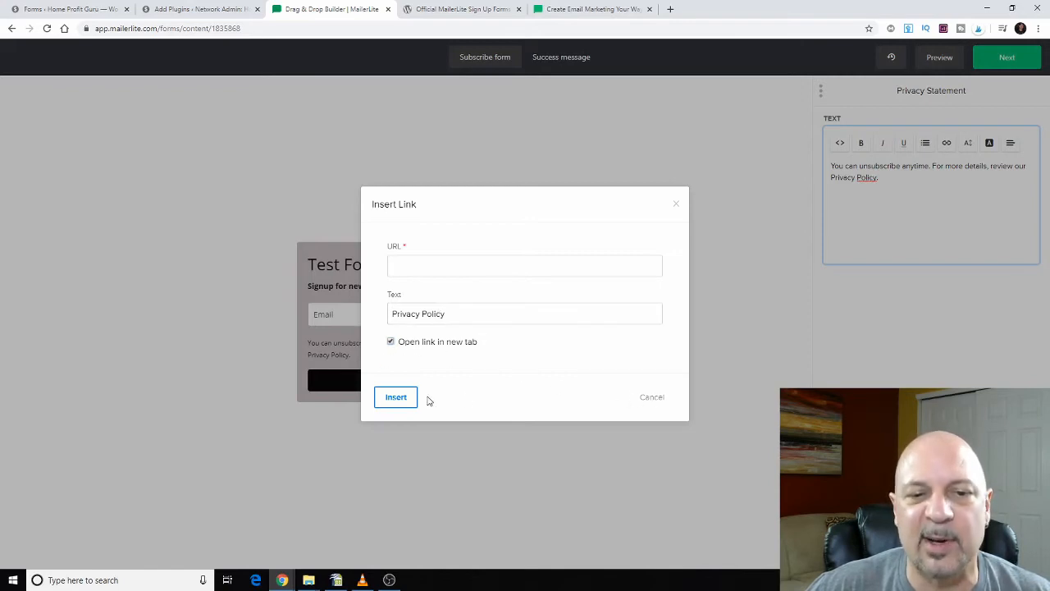
{"action": "left_click", "coordinate": [652, 398]}
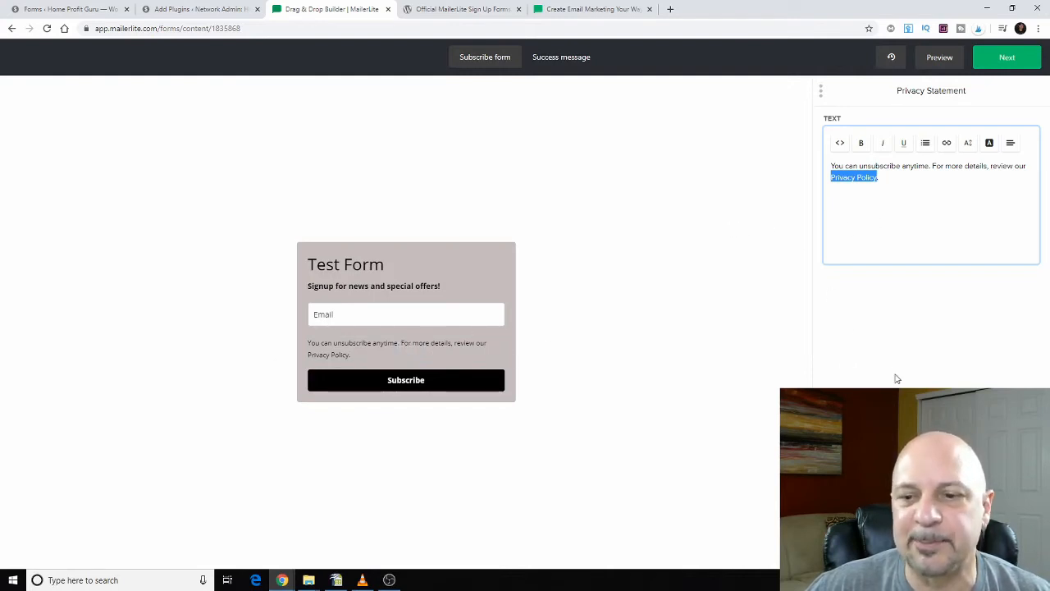
{"action": "left_click", "coordinate": [902, 546]}
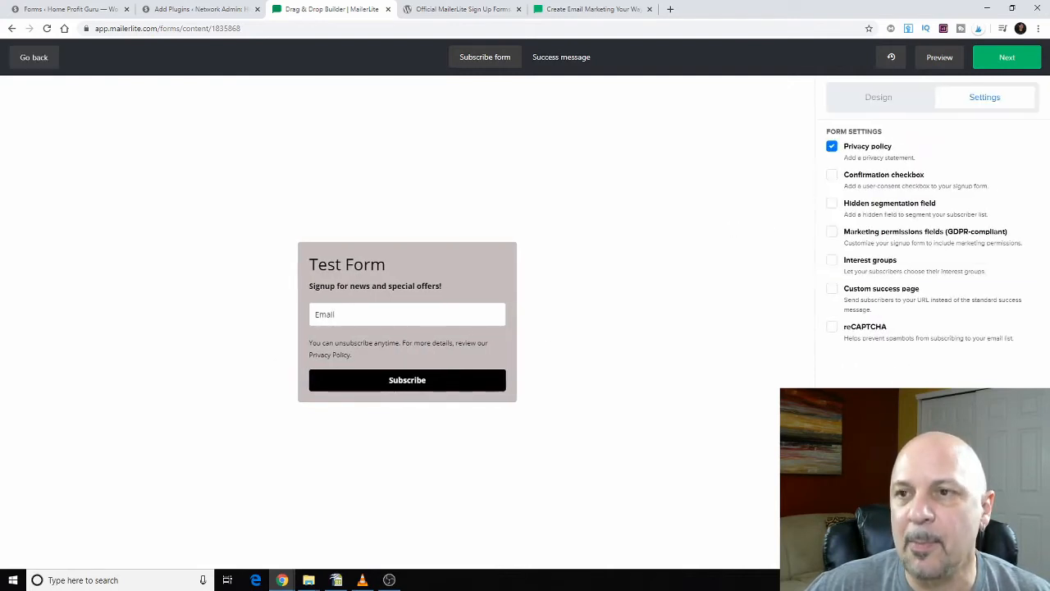
Try the confirmation checkbox on the form, and turn off both it and the privacy policy.
{"action": "left_click", "coordinate": [847, 175]}
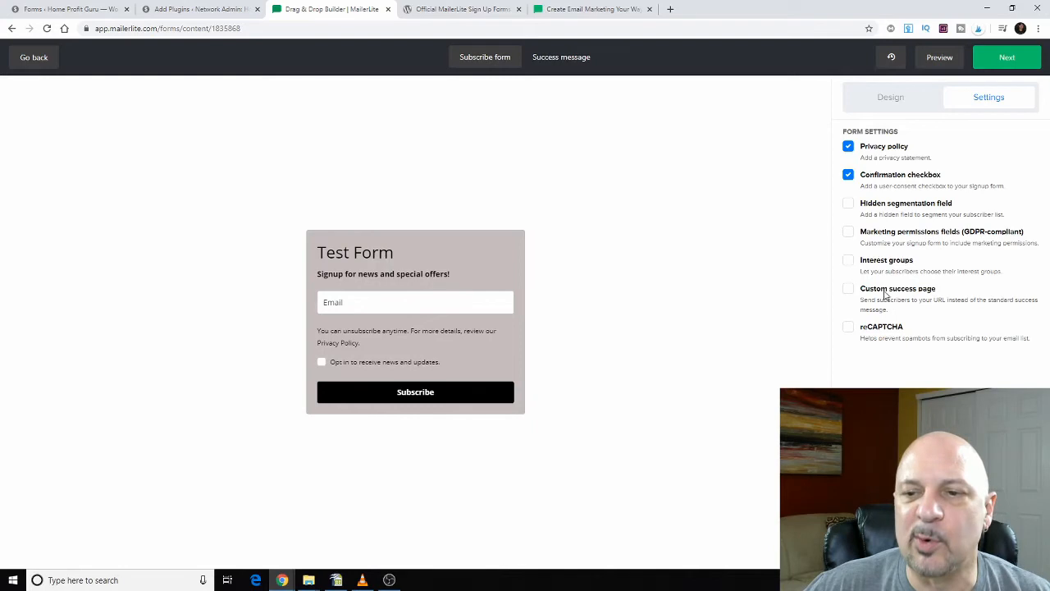
{"action": "left_click", "coordinate": [848, 147]}
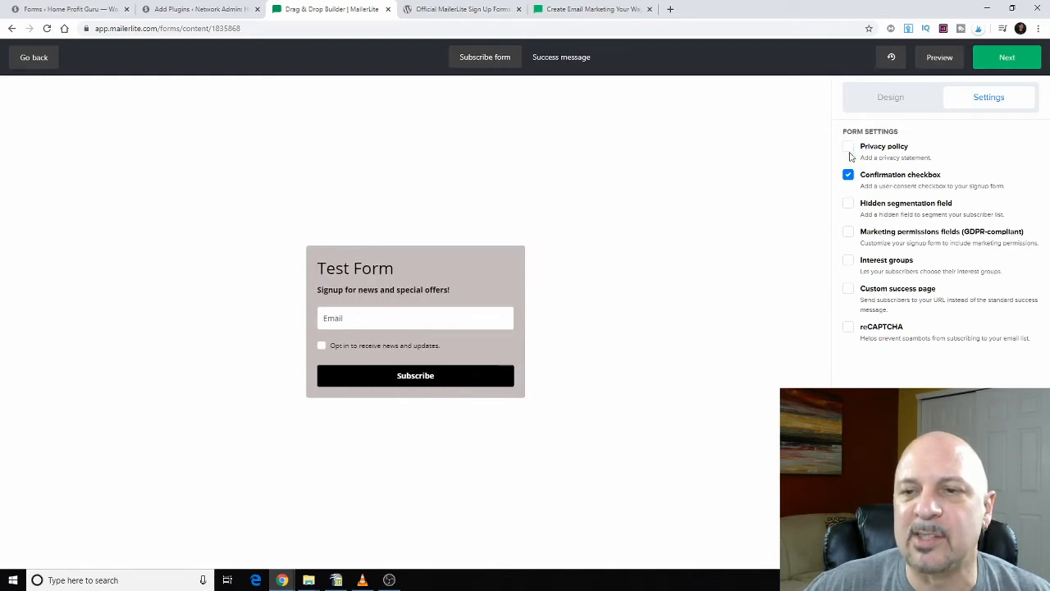
{"action": "left_click", "coordinate": [848, 175]}
Try the custom success page option, turn it off, and view the form's success message.
{"action": "left_click", "coordinate": [848, 291]}
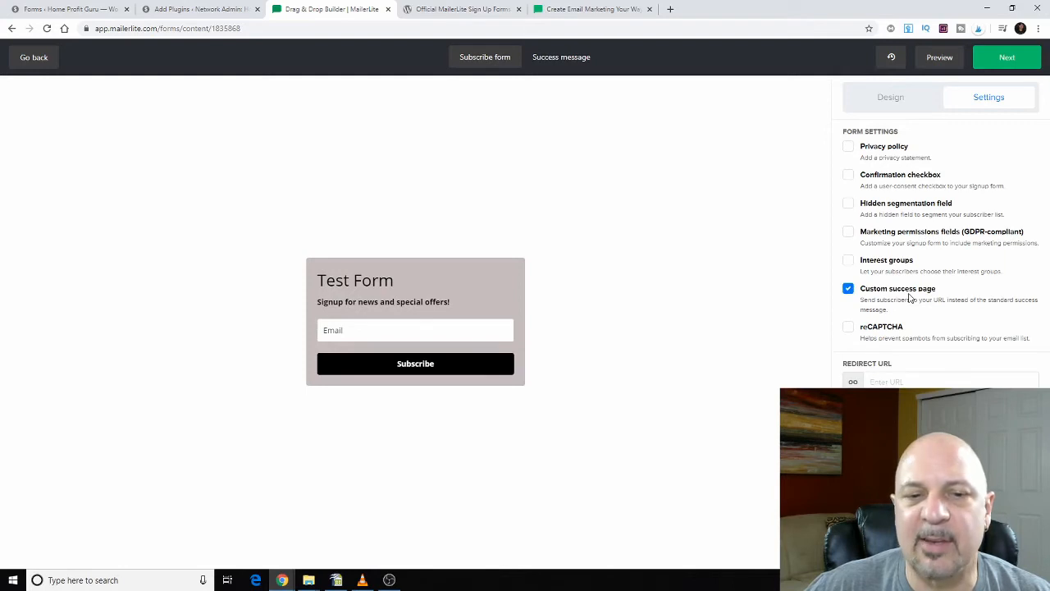
{"action": "left_click", "coordinate": [849, 288]}
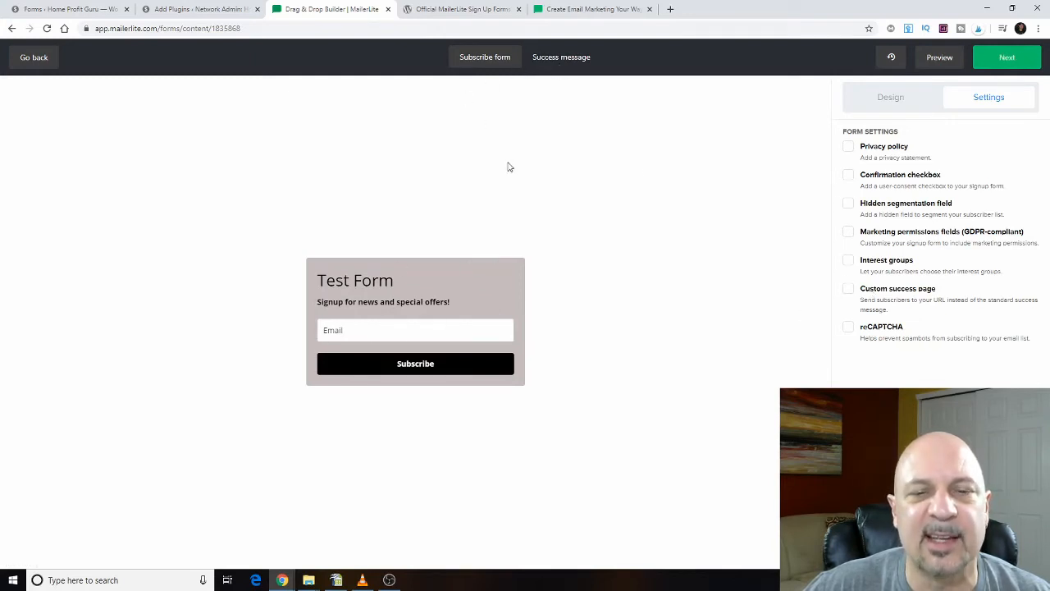
{"action": "left_click", "coordinate": [554, 63]}
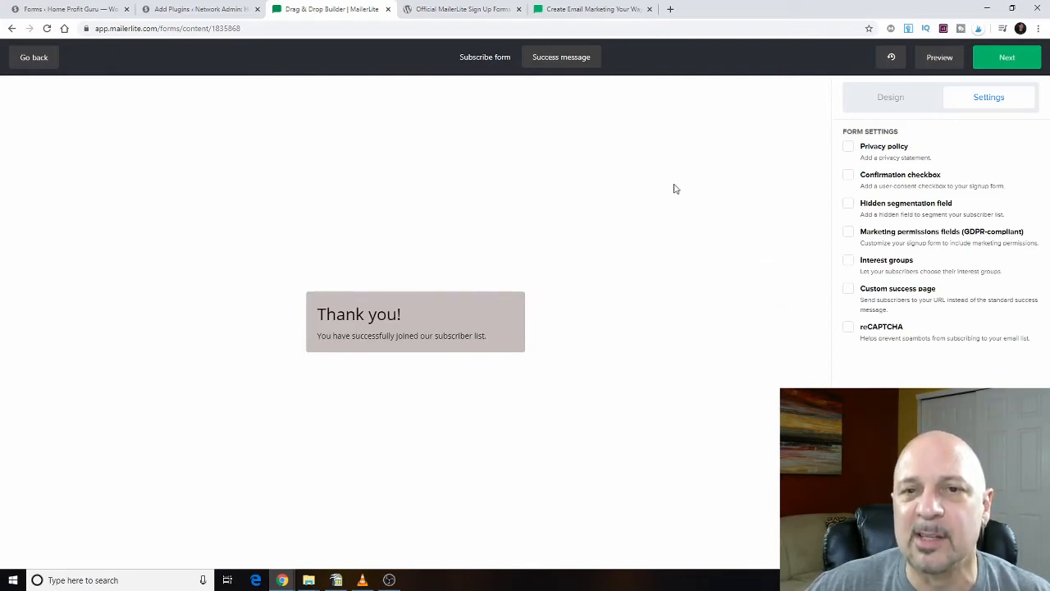
Try the custom success page with its redirect URL field and the reCAPTCHA option on the form, and turn both off.
{"action": "left_click", "coordinate": [849, 290]}
{"action": "left_click", "coordinate": [886, 382]}
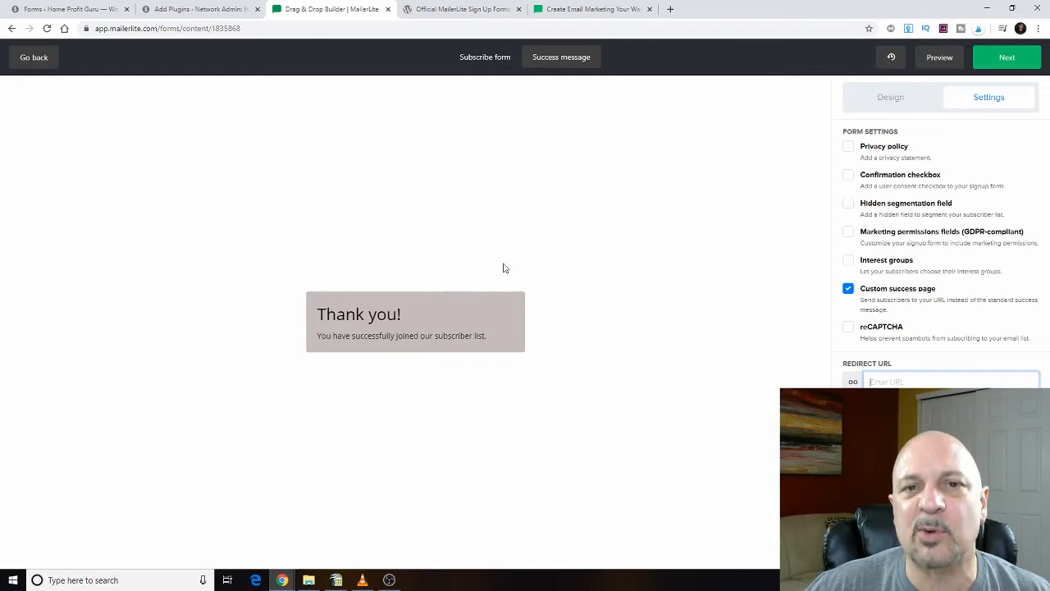
{"action": "left_click", "coordinate": [501, 57]}
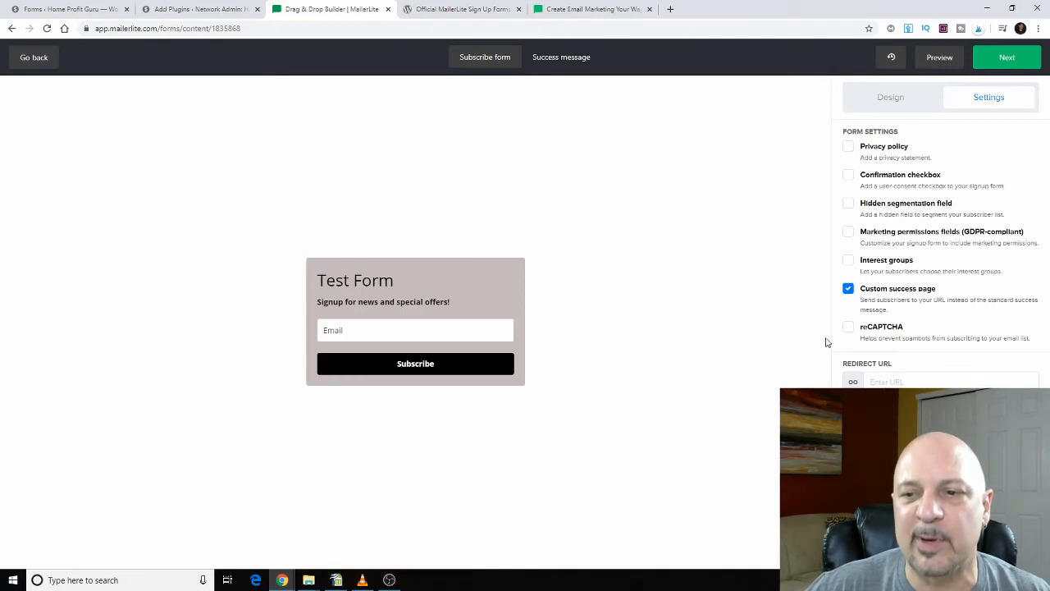
{"action": "left_click", "coordinate": [850, 291]}
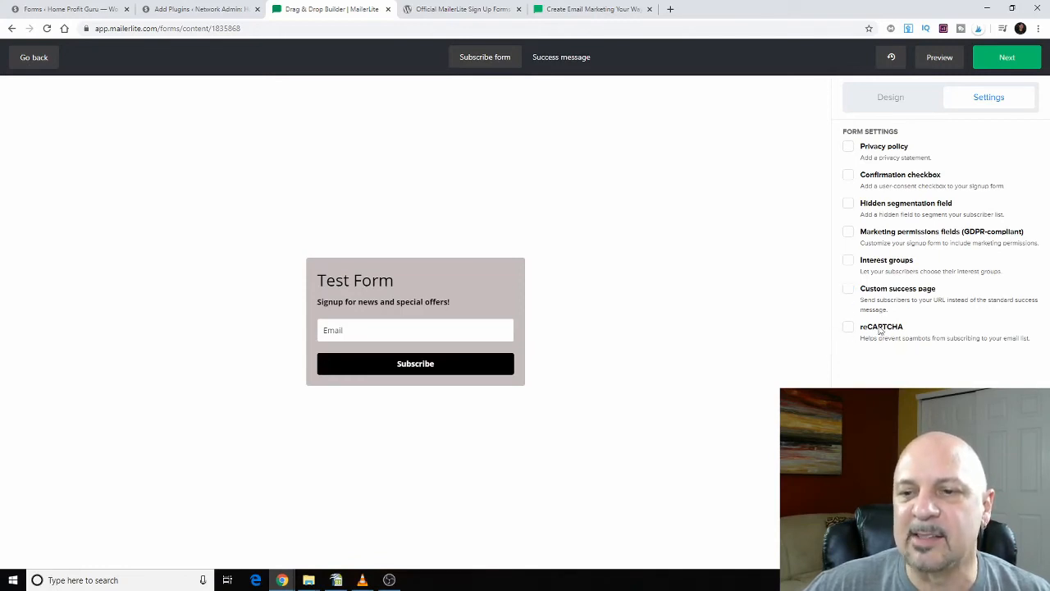
{"action": "left_click", "coordinate": [849, 328]}
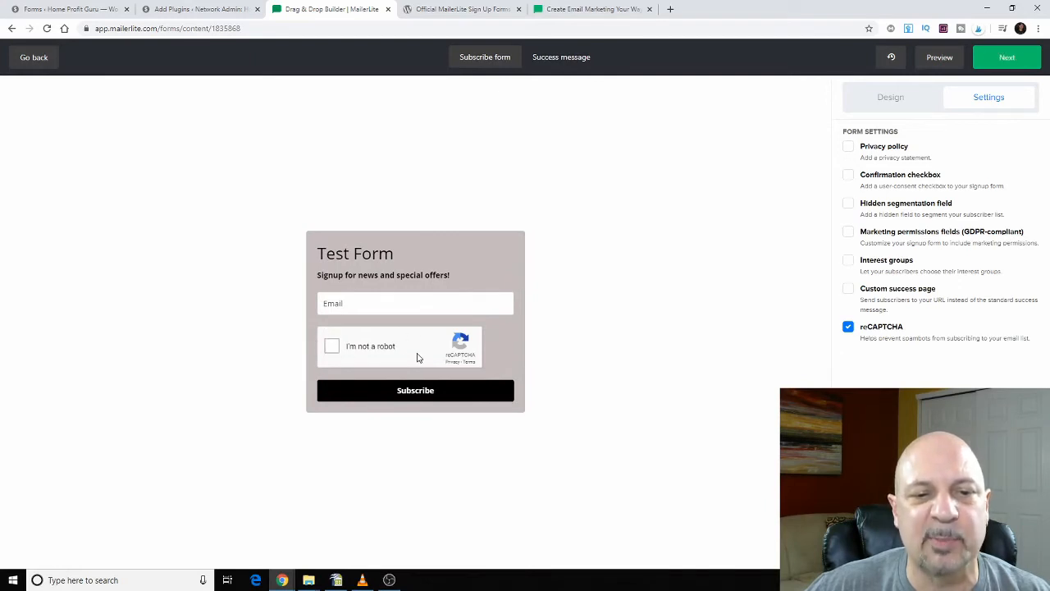
{"action": "left_click", "coordinate": [851, 328]}
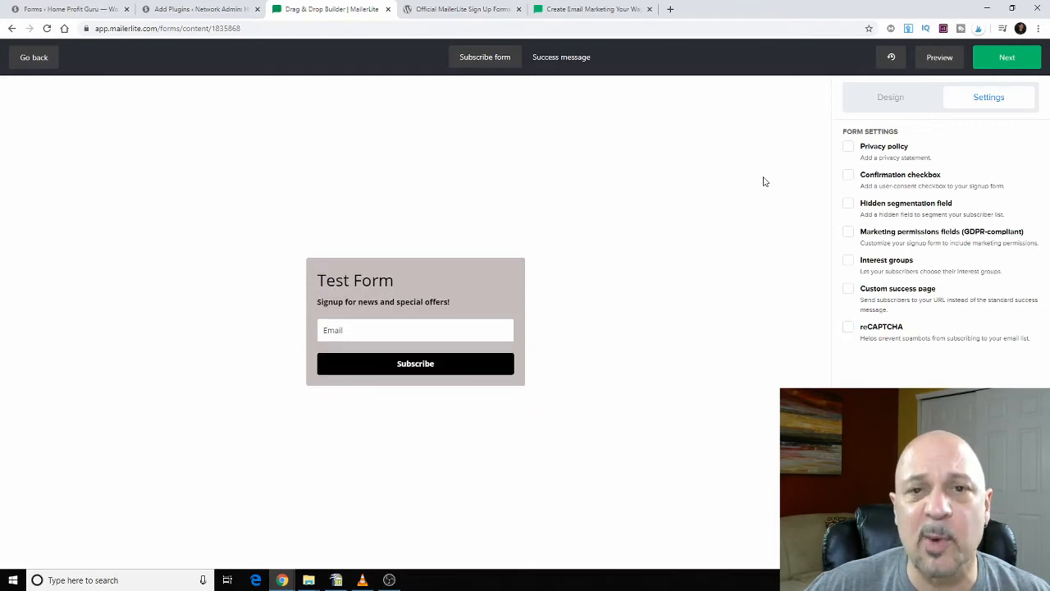
Finish the form's design and preview the form from its overview page.
{"action": "left_click", "coordinate": [1008, 59]}
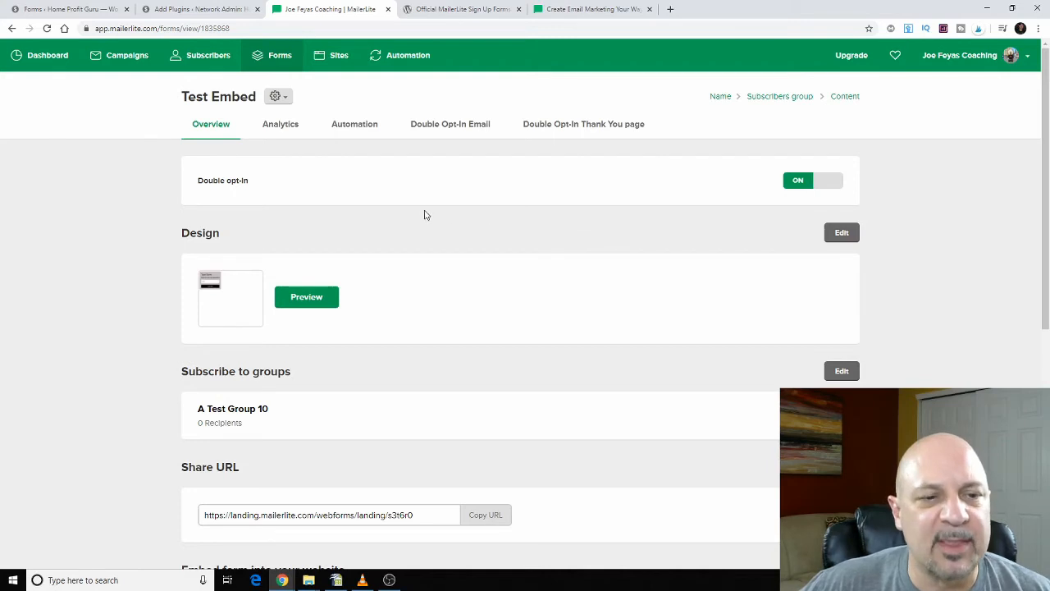
{"action": "left_click", "coordinate": [311, 300]}
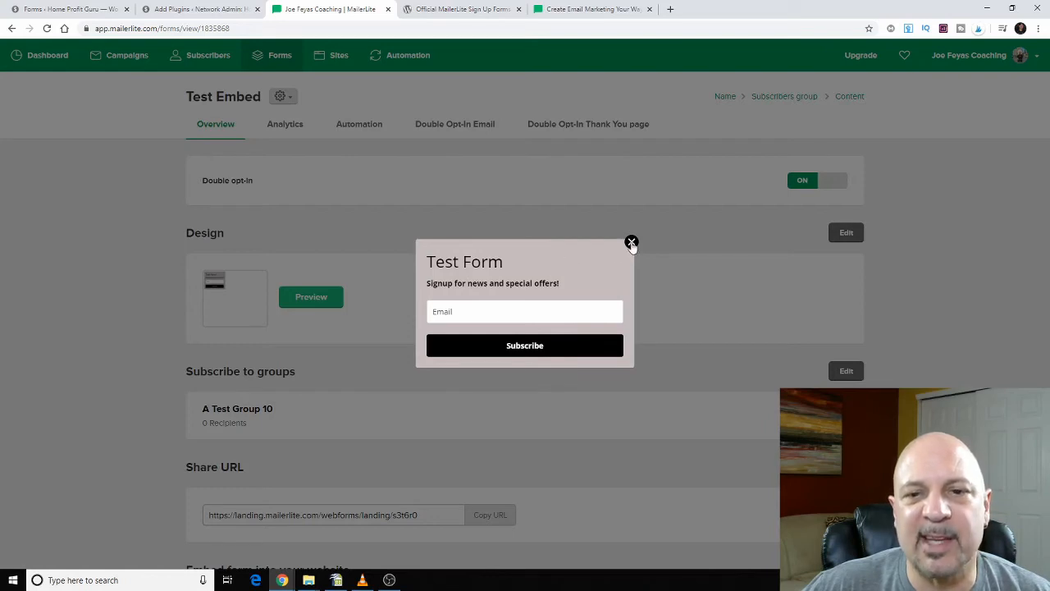
{"action": "left_click", "coordinate": [631, 242]}
Turn off double opt-in for the form, and examine its share URL and website embed code.
{"action": "left_click", "coordinate": [805, 182]}
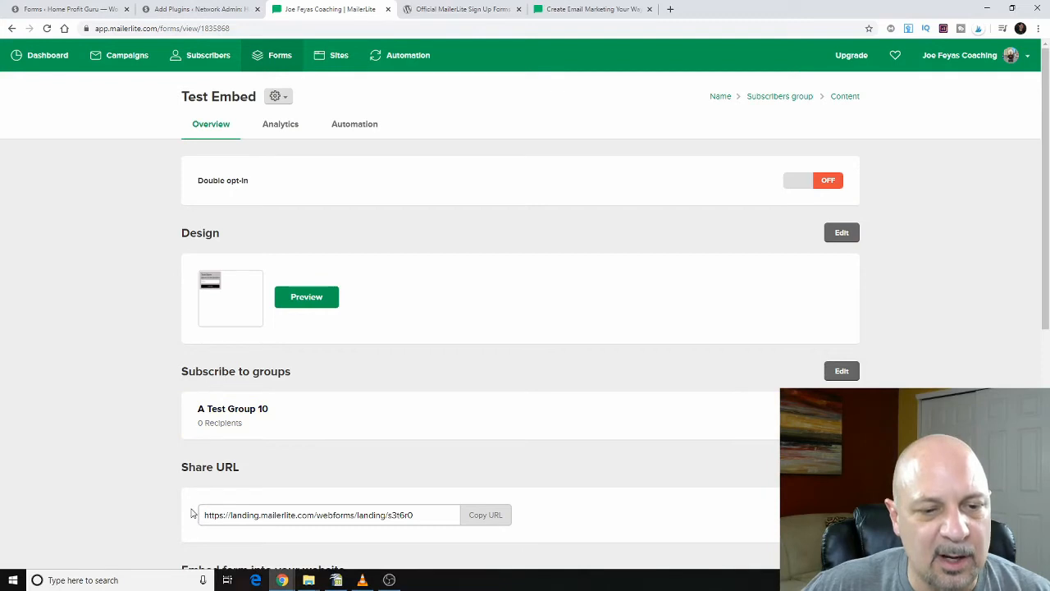
{"action": "left_click_drag", "start_coordinate": [204, 515], "coordinate": [429, 509]}
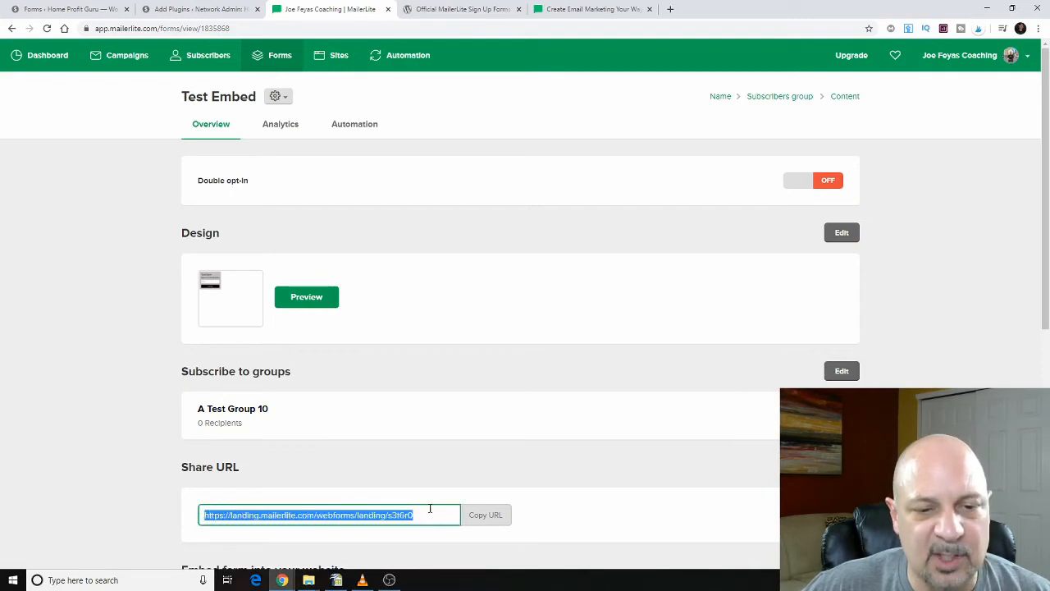
{"action": "scroll", "coordinate": [426, 446], "scroll_direction": "down", "scroll_amount": 1}
{"action": "scroll", "coordinate": [434, 436], "scroll_direction": "up", "scroll_amount": 1}
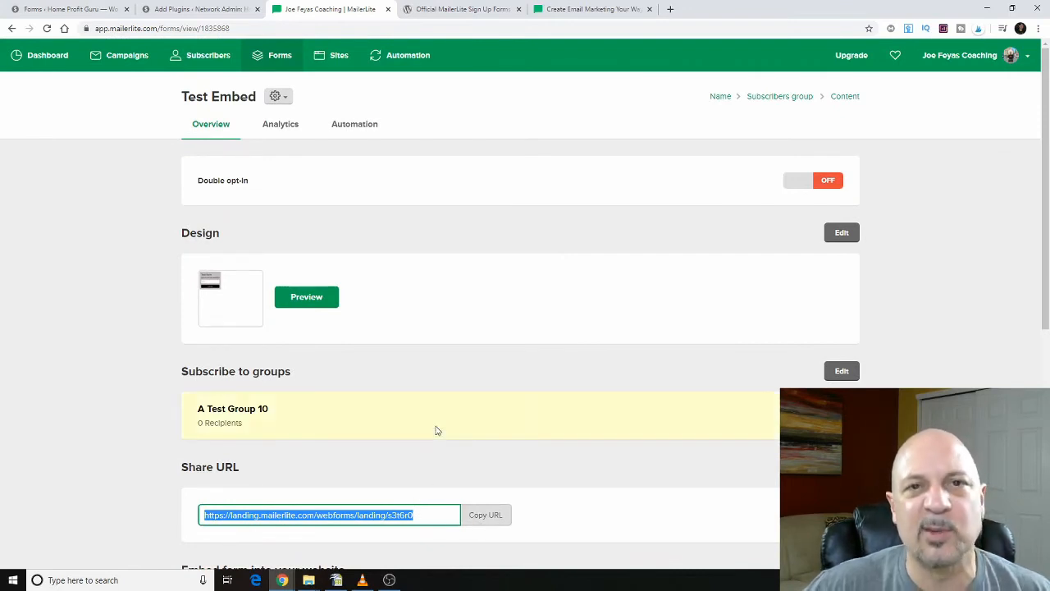
{"action": "scroll", "coordinate": [436, 430], "scroll_direction": "down", "scroll_amount": 1}
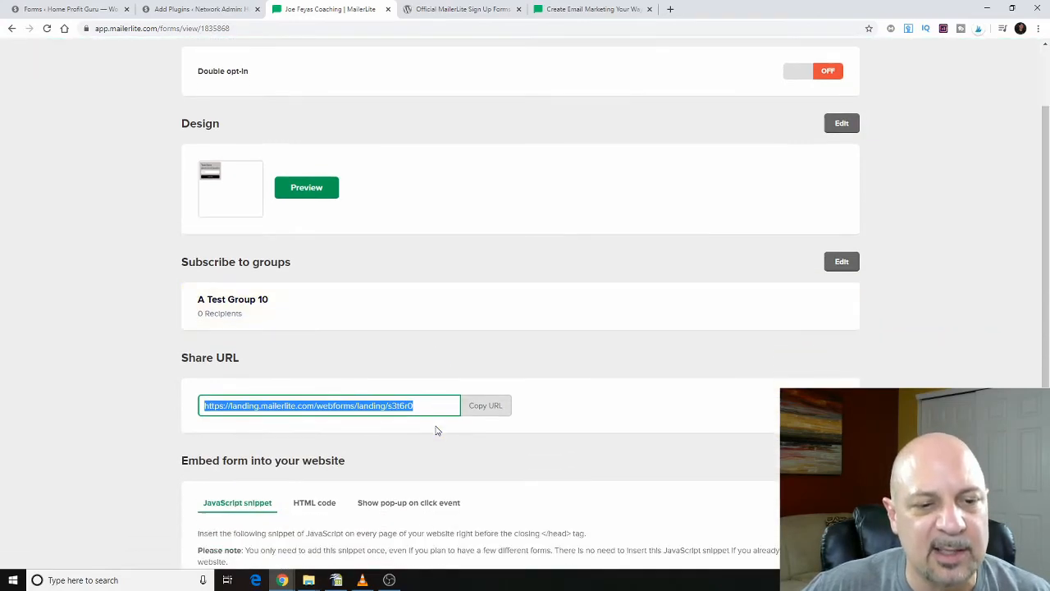
{"action": "scroll", "coordinate": [436, 430], "scroll_direction": "down", "scroll_amount": 2}
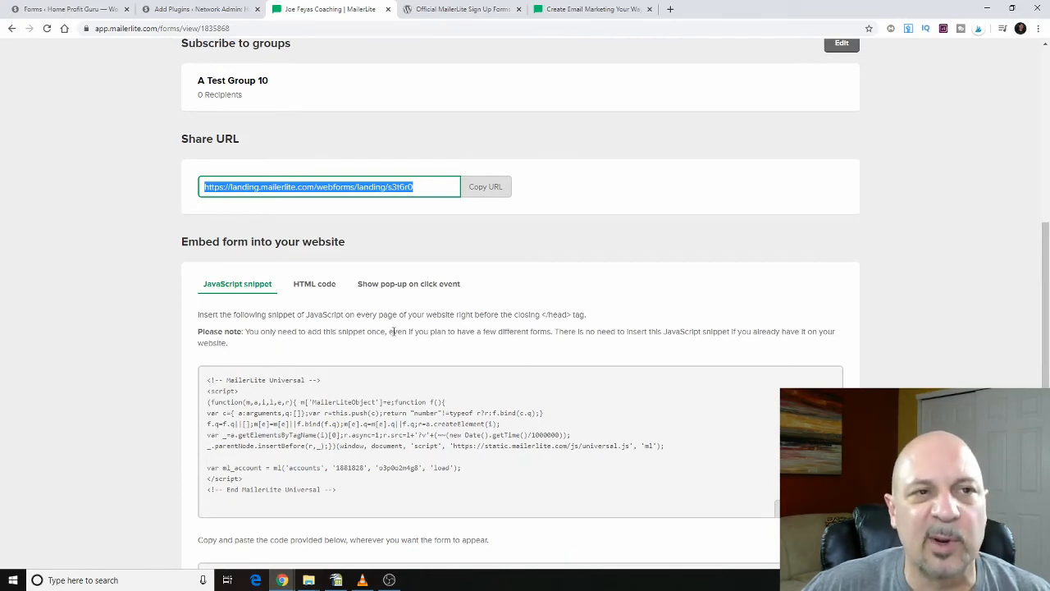
{"action": "scroll", "coordinate": [394, 298], "scroll_direction": "up", "scroll_amount": 3}
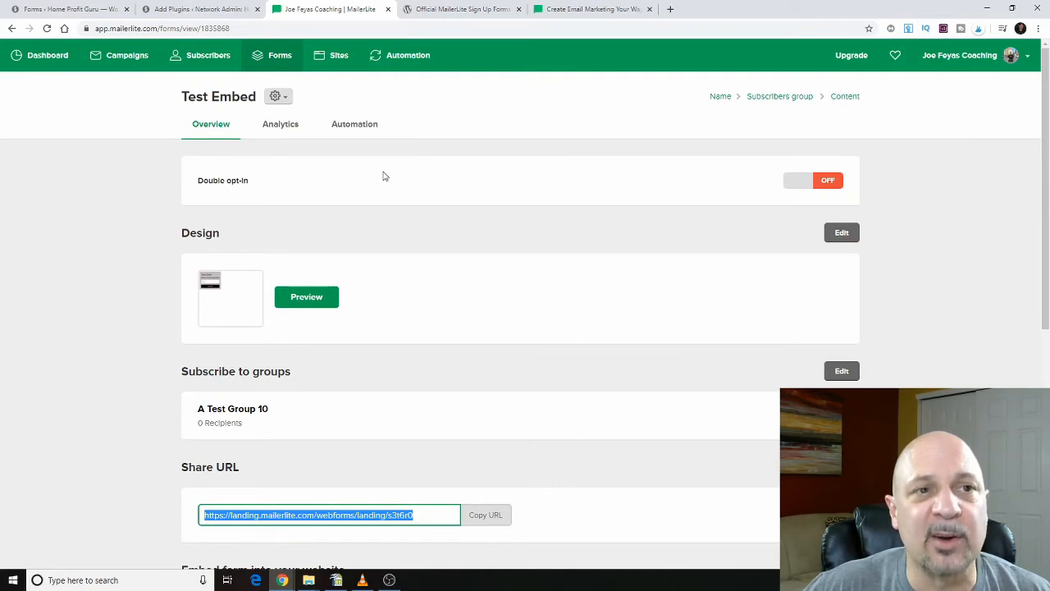
Create a new promotion named "Promo 2" and continue to its template selection.
{"action": "left_click", "coordinate": [277, 56]}
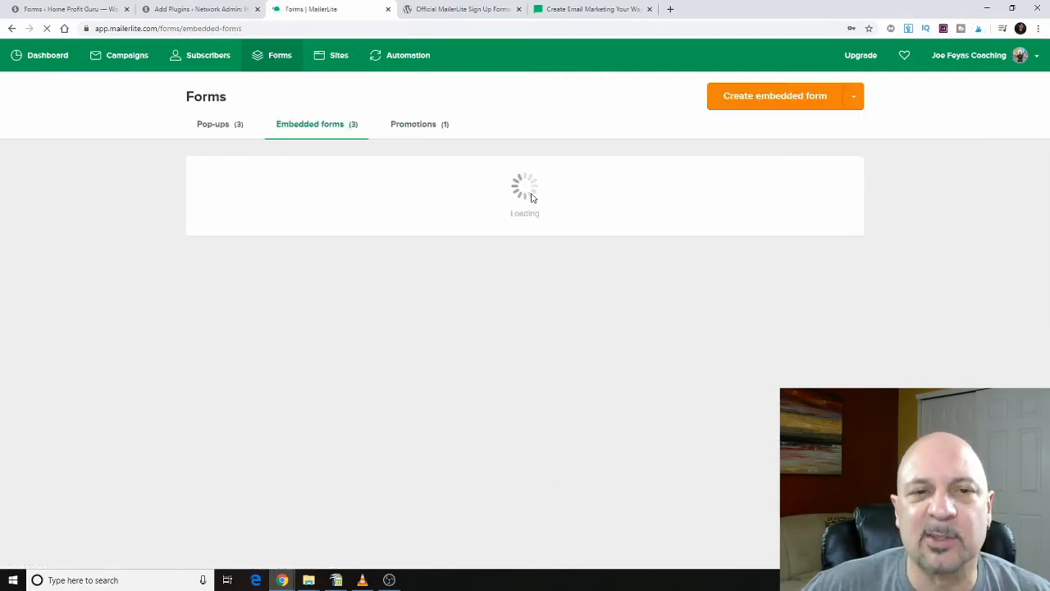
{"action": "left_click", "coordinate": [424, 134]}
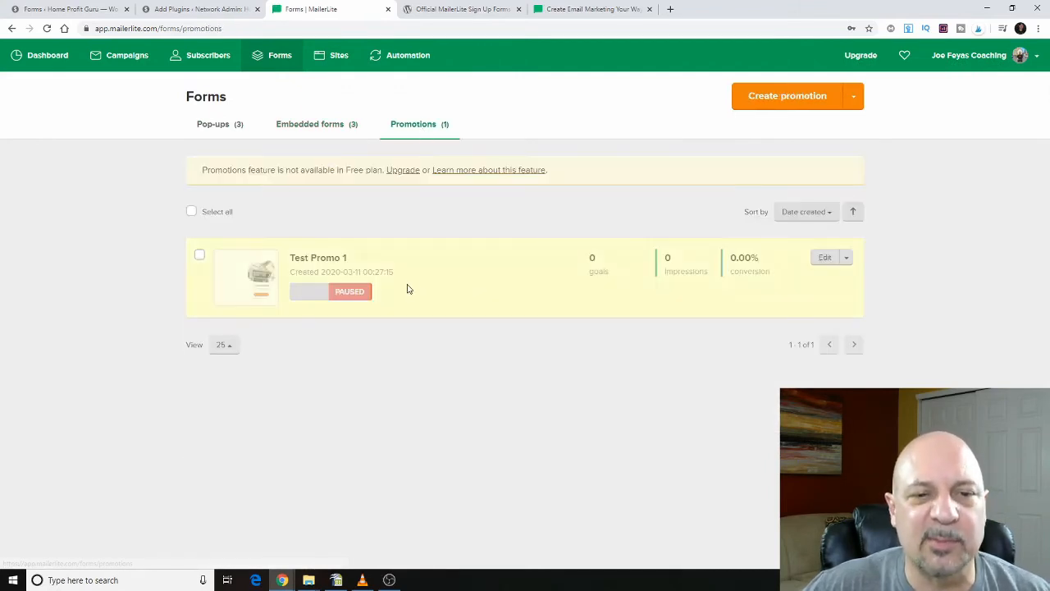
{"action": "left_click", "coordinate": [776, 103]}
{"action": "left_click", "coordinate": [368, 186]}
{"action": "type", "text": "Promo 2"}
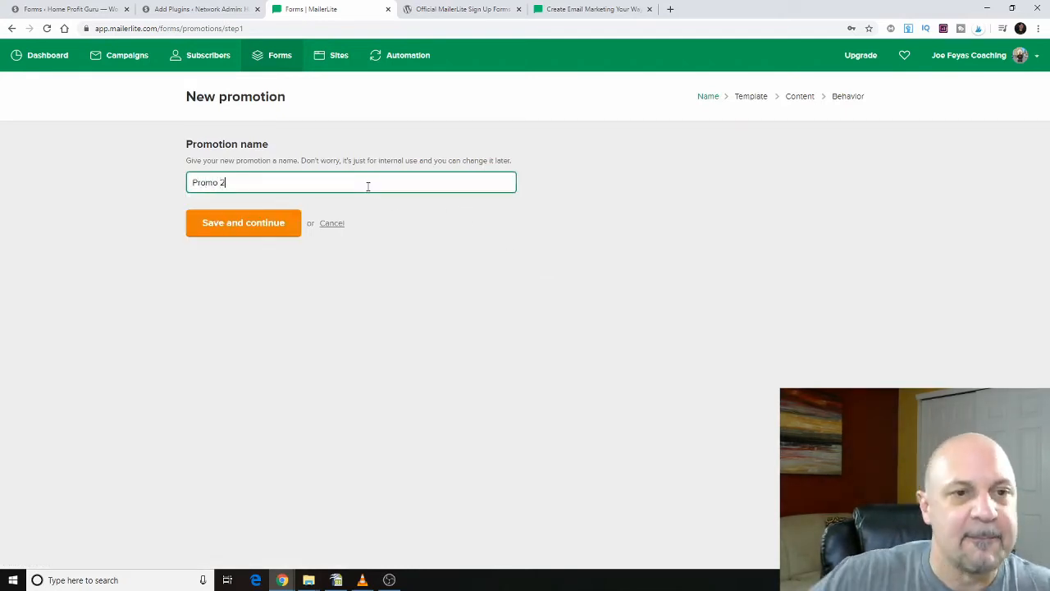
{"action": "left_click", "coordinate": [241, 233]}
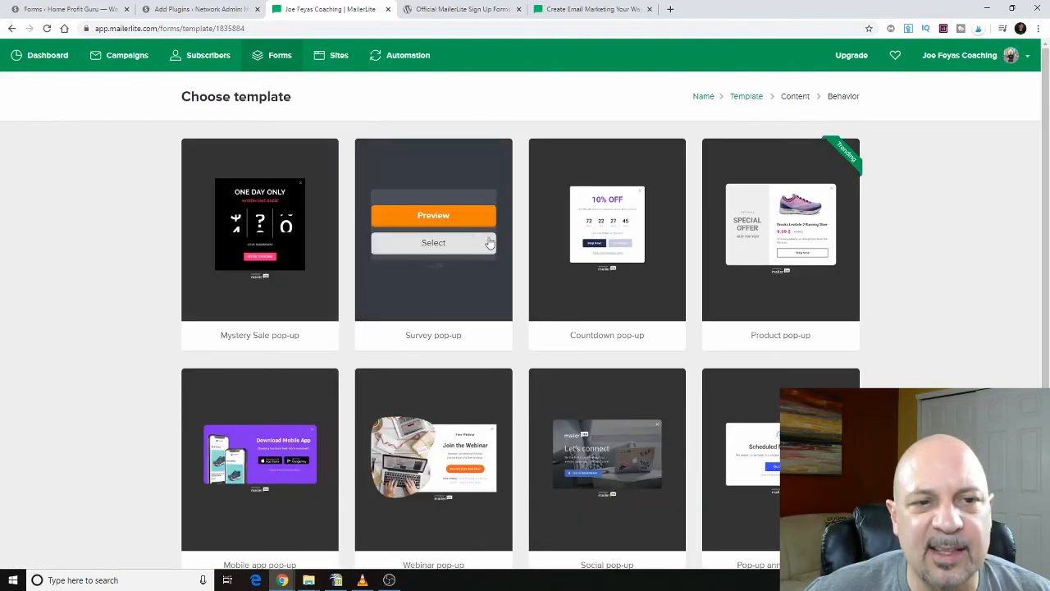
Preview the promotion templates from Mystery Sale pop-up through Pop-up announcement, and choose the Webinar pop-up template.
{"action": "mouse_move", "coordinate": [276, 220]}
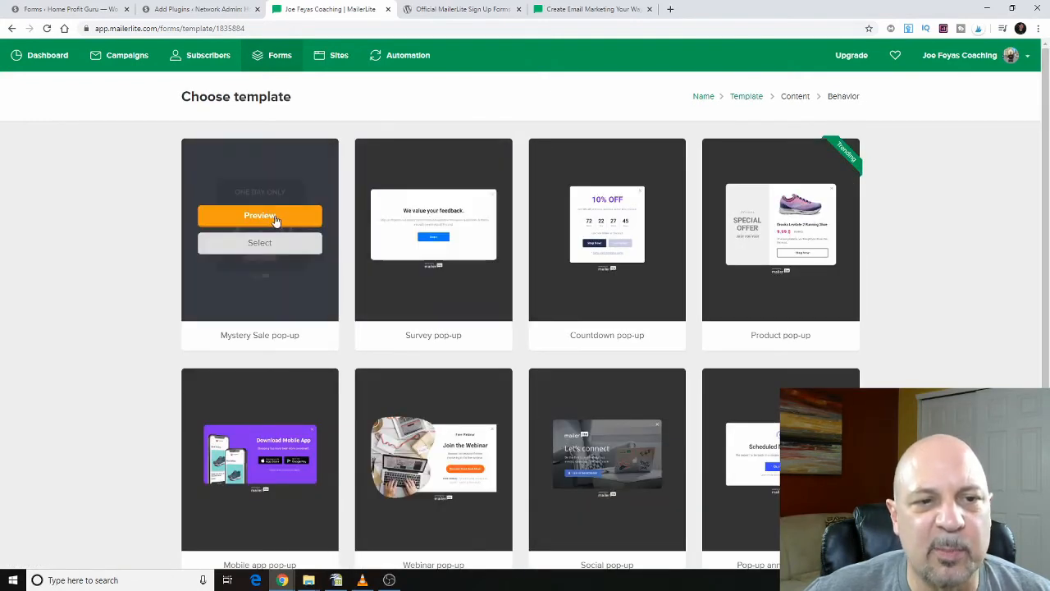
{"action": "left_click", "coordinate": [261, 215]}
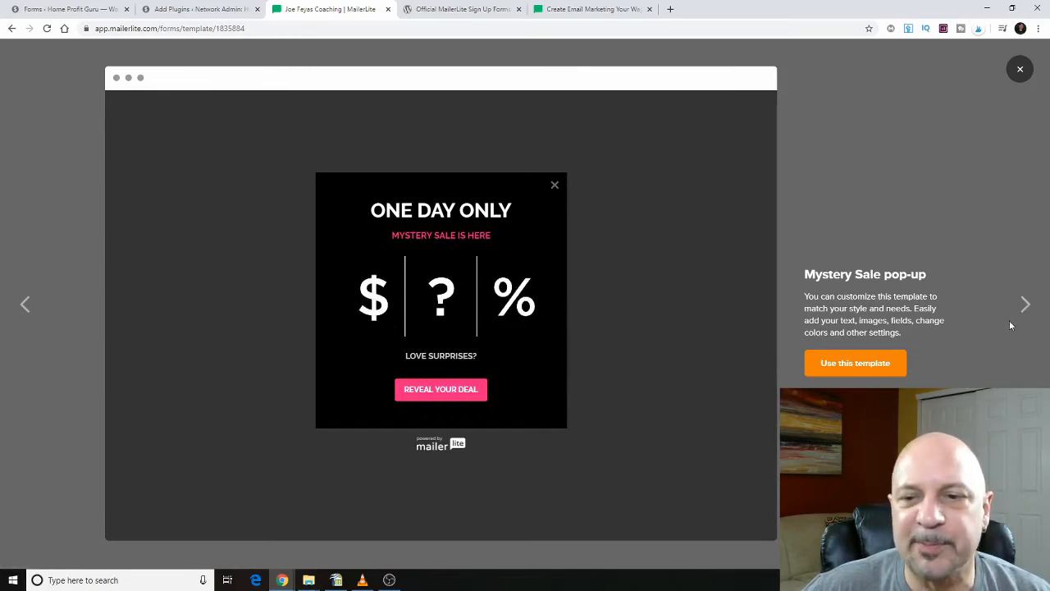
{"action": "left_click", "coordinate": [1025, 305]}
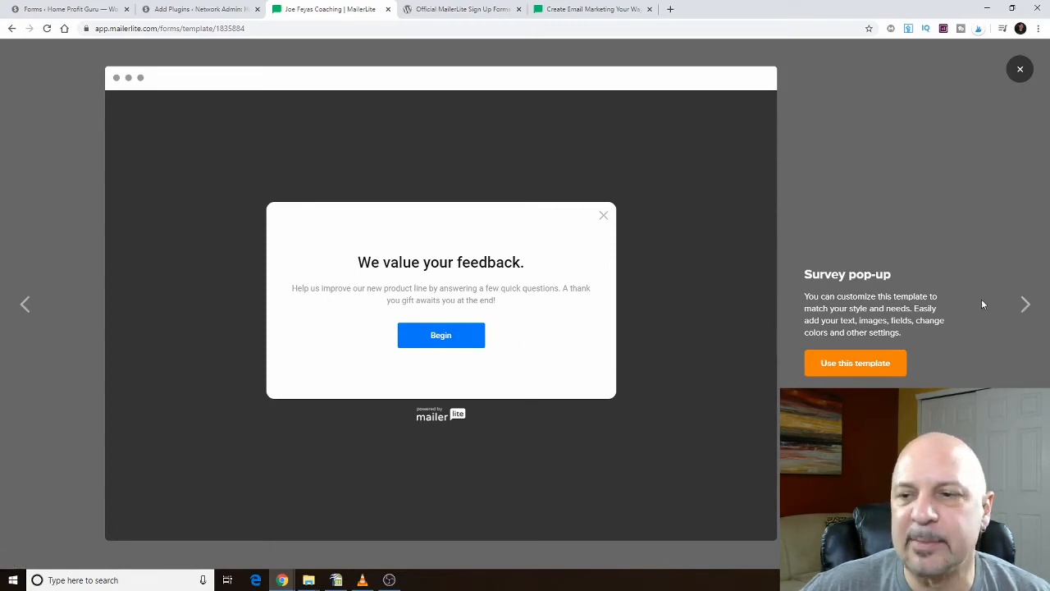
{"action": "left_click", "coordinate": [1023, 304]}
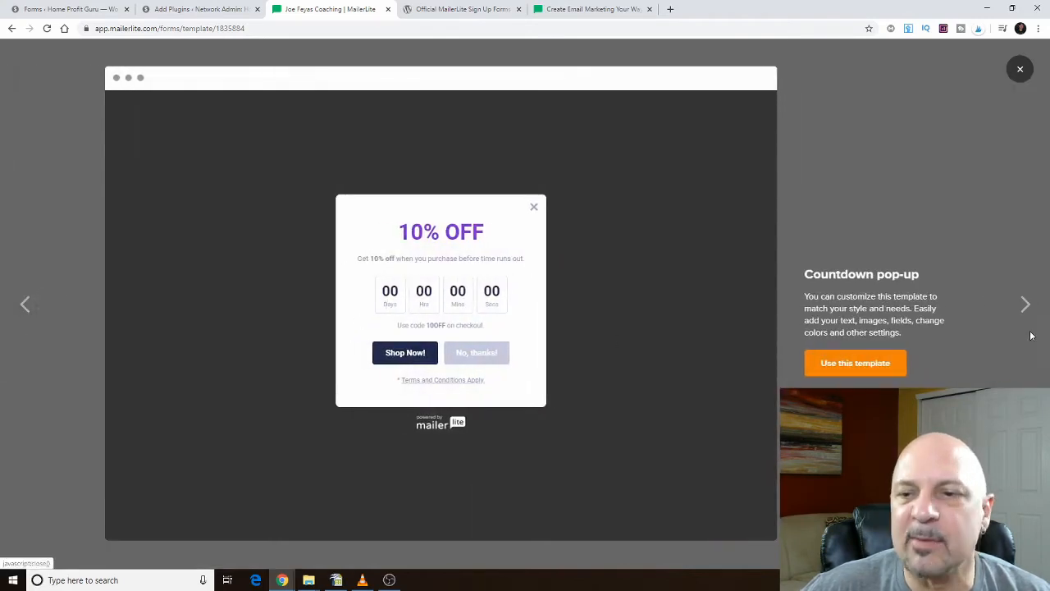
{"action": "left_click", "coordinate": [1026, 305]}
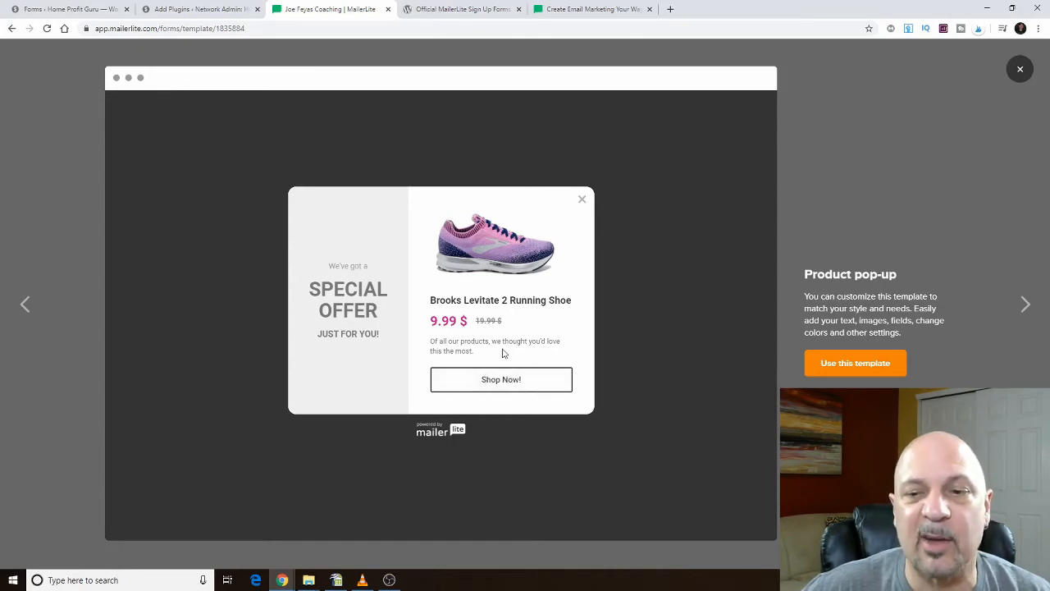
{"action": "left_click", "coordinate": [1025, 304]}
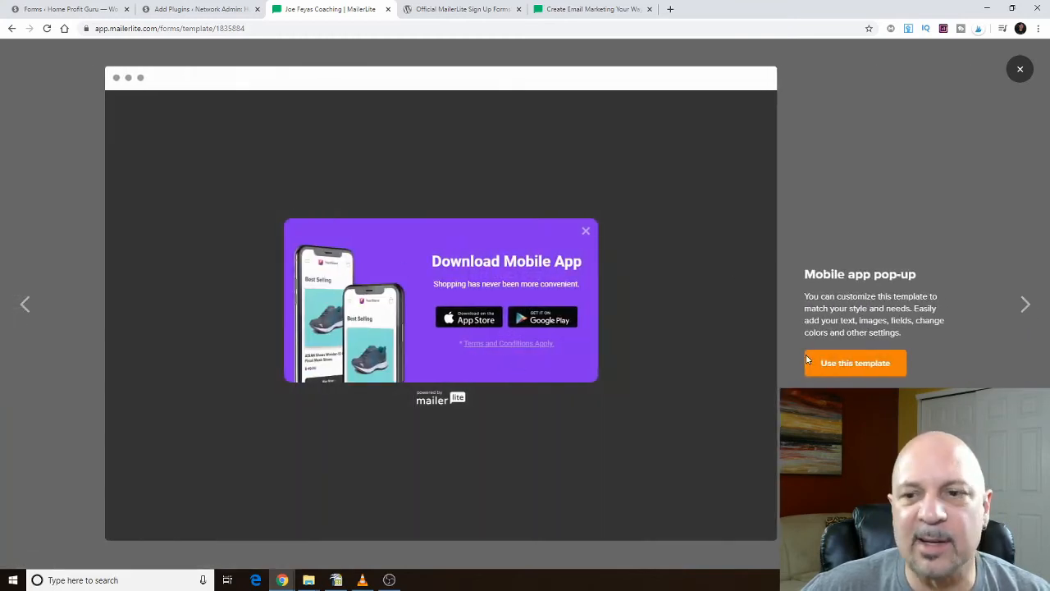
{"action": "left_click", "coordinate": [1025, 305]}
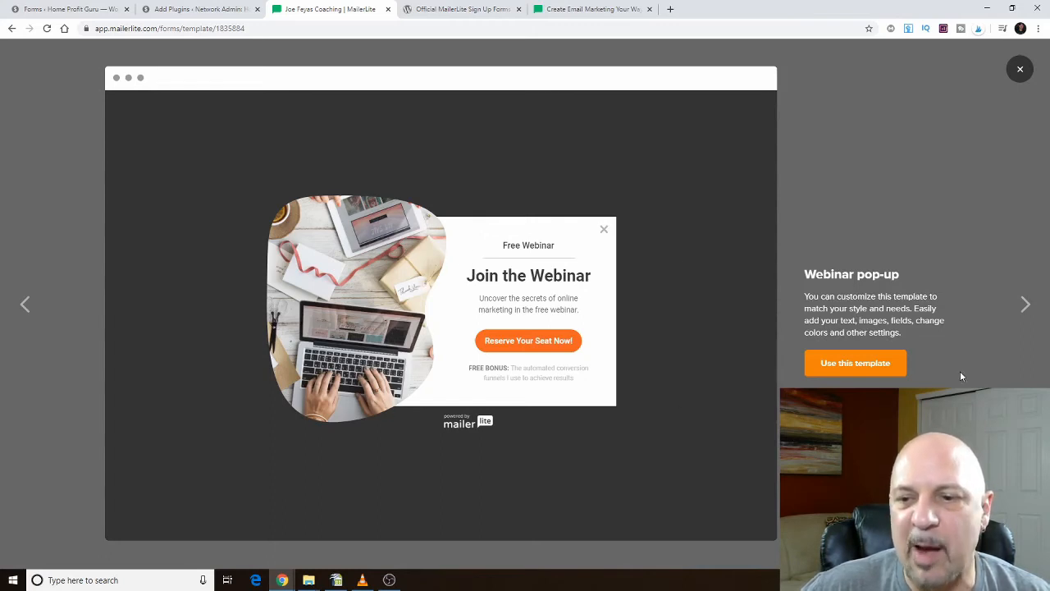
{"action": "left_click", "coordinate": [1025, 308]}
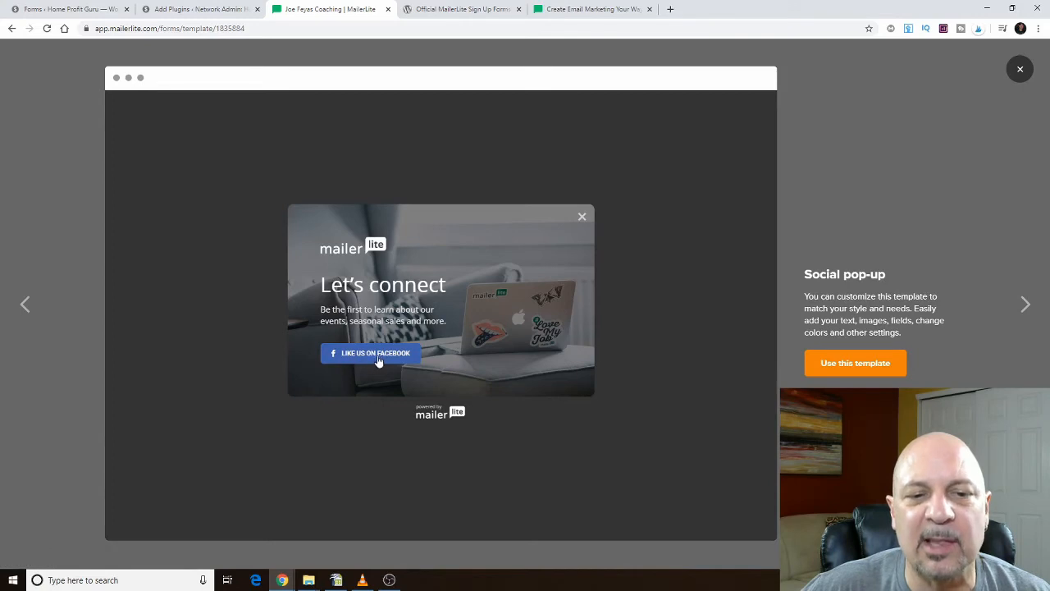
{"action": "left_click", "coordinate": [1024, 305]}
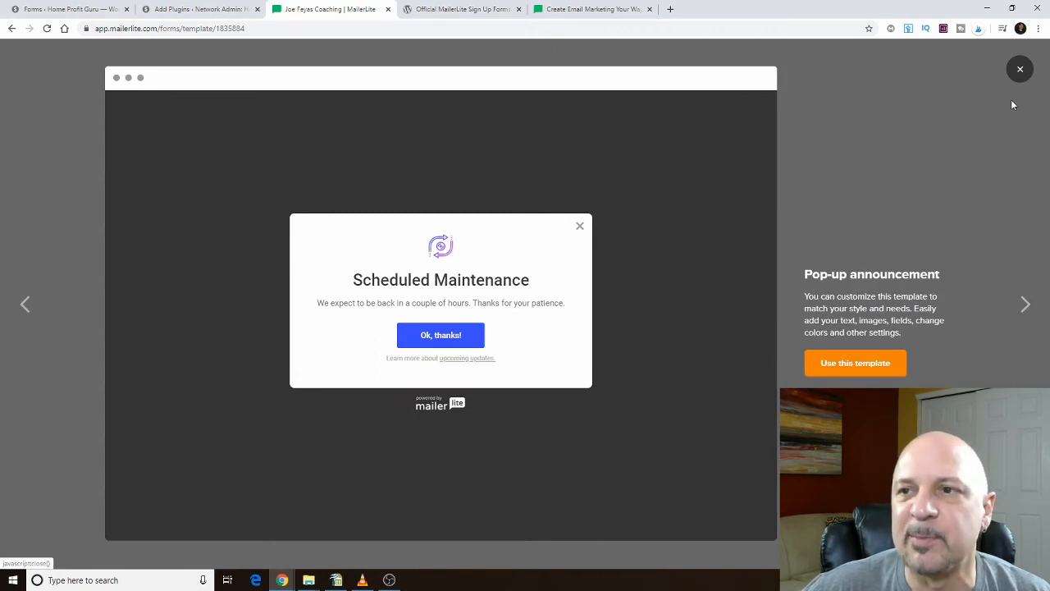
{"action": "left_click", "coordinate": [1021, 71]}
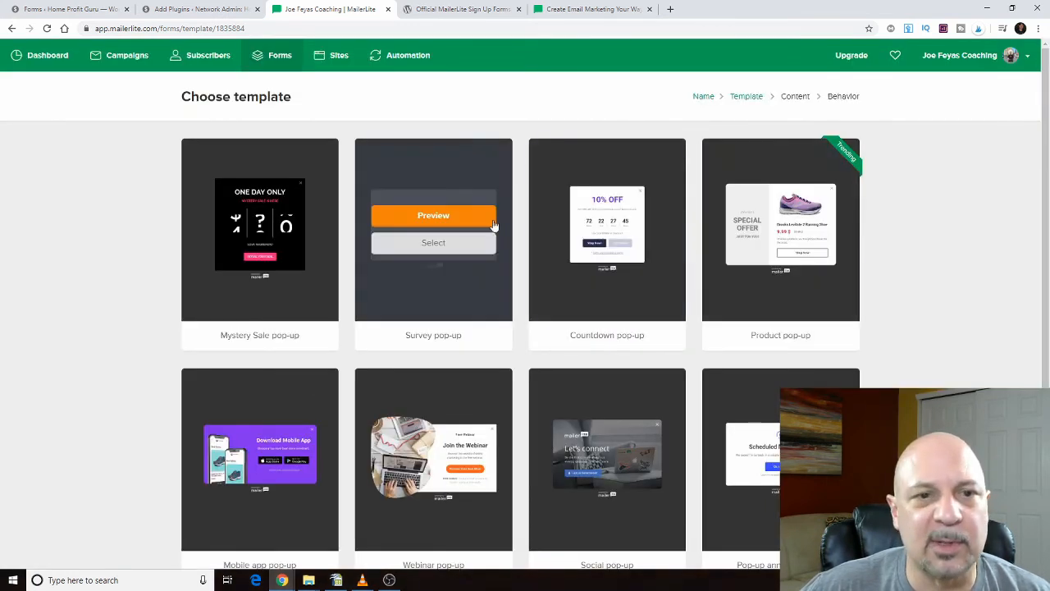
{"action": "left_click", "coordinate": [427, 480]}
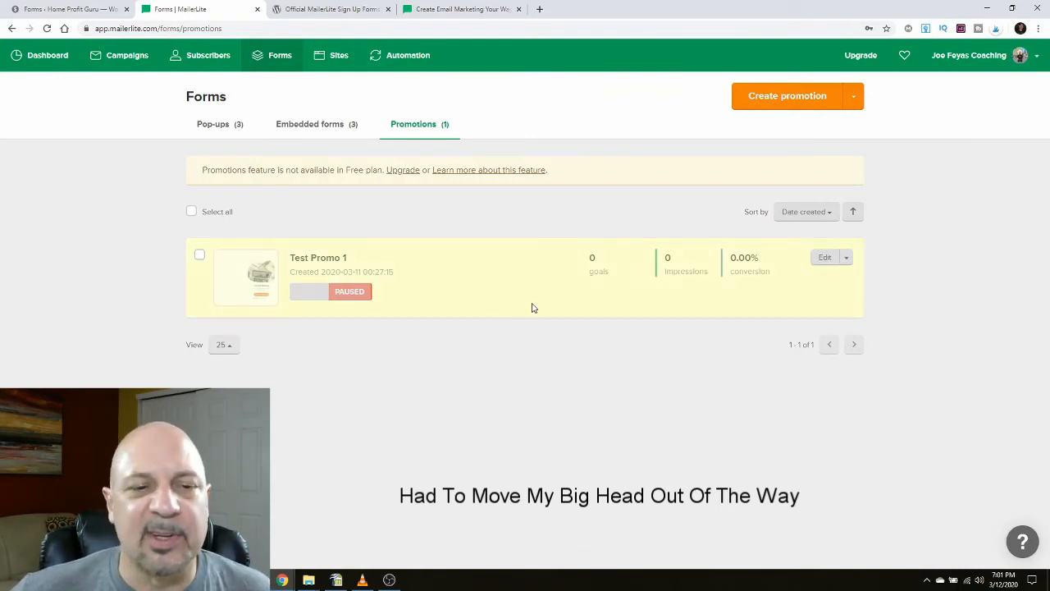
Preview the existing promotion "Test Promo 1" and close its pop-up.
{"action": "left_click", "coordinate": [255, 289]}
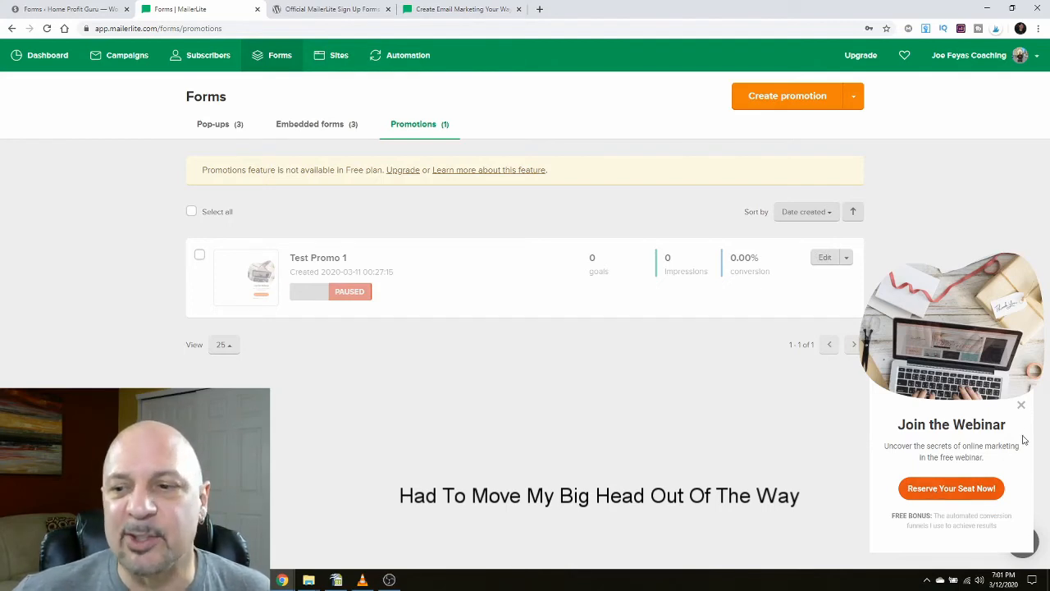
{"action": "left_click", "coordinate": [1021, 404]}
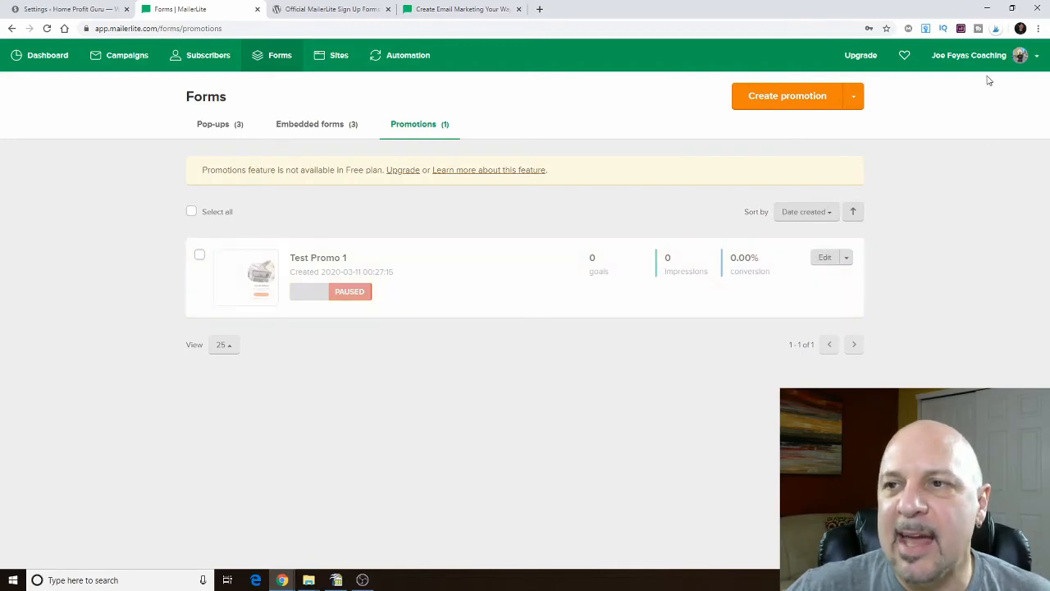
Open the integrations page of the MailerLite account.
{"action": "left_click", "coordinate": [1035, 62]}
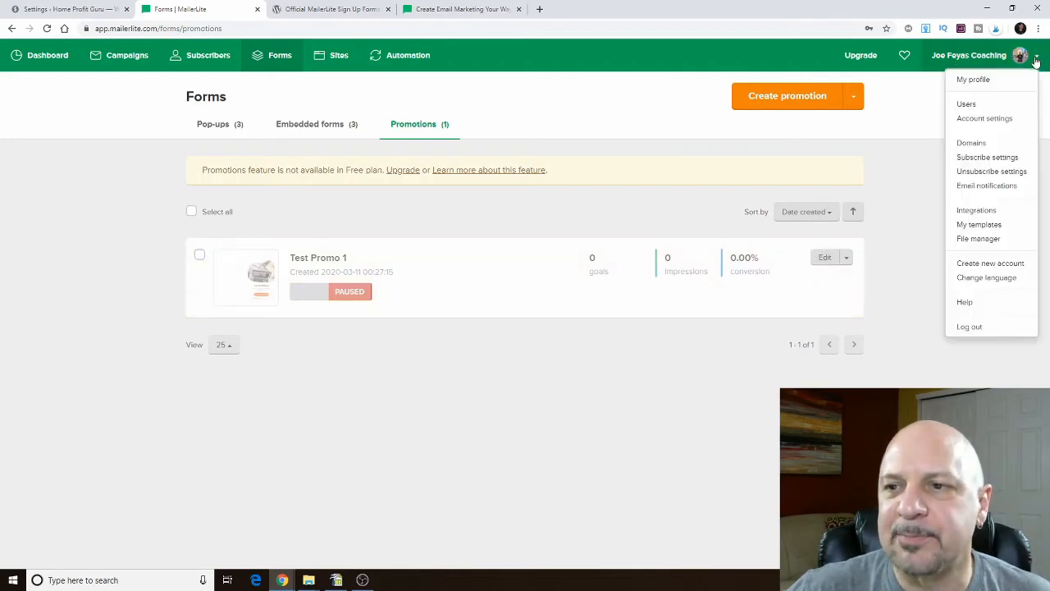
{"action": "left_click", "coordinate": [971, 212]}
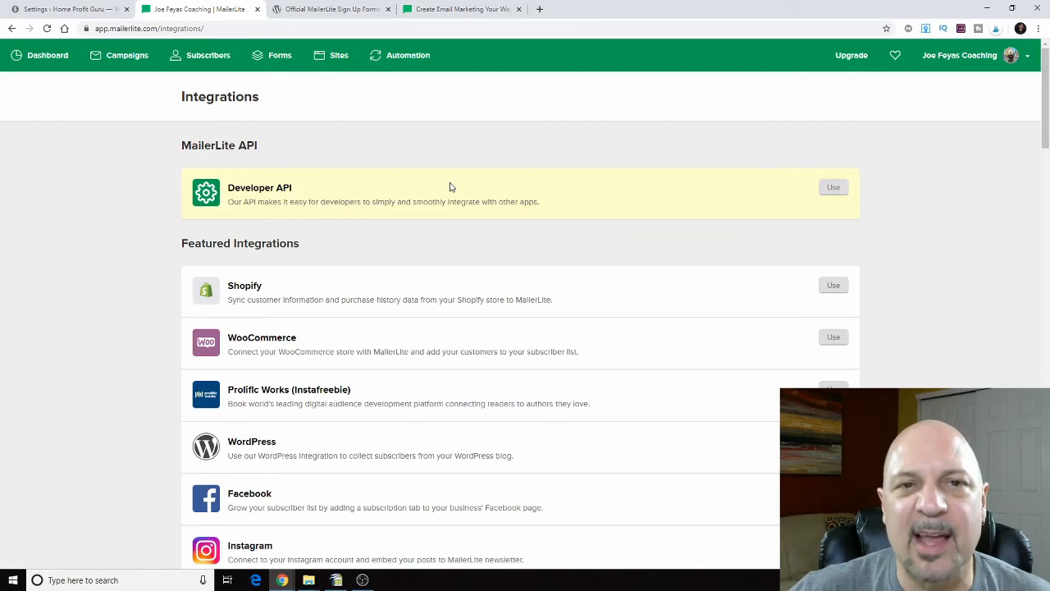
Switch to the WordPress admin and open the MailerLite plugin's settings to examine the API key and popup options.
{"action": "left_click", "coordinate": [83, 9]}
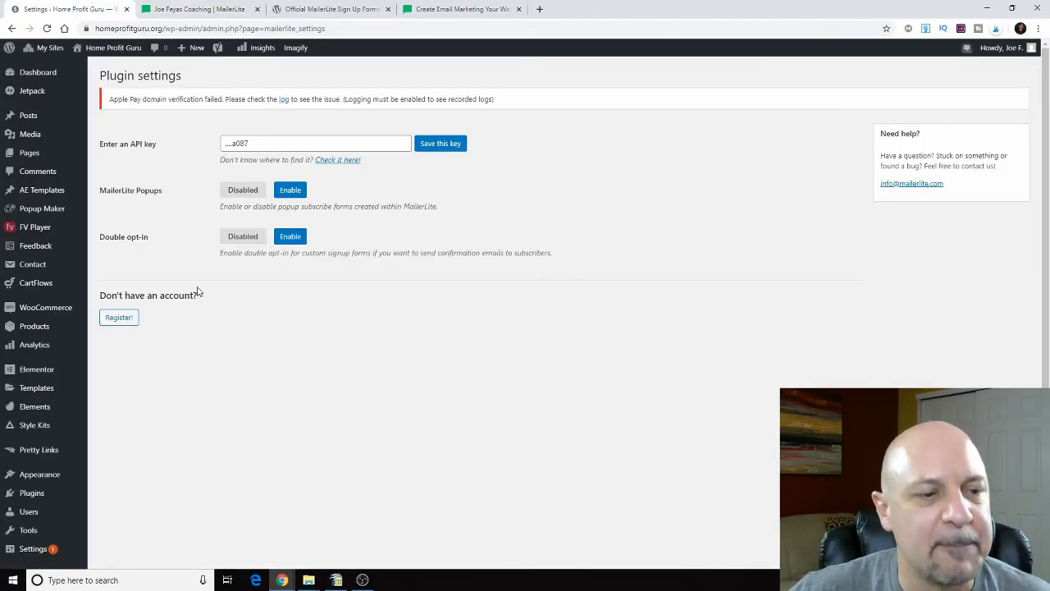
{"action": "scroll", "coordinate": [110, 399], "scroll_direction": "down", "scroll_amount": 3}
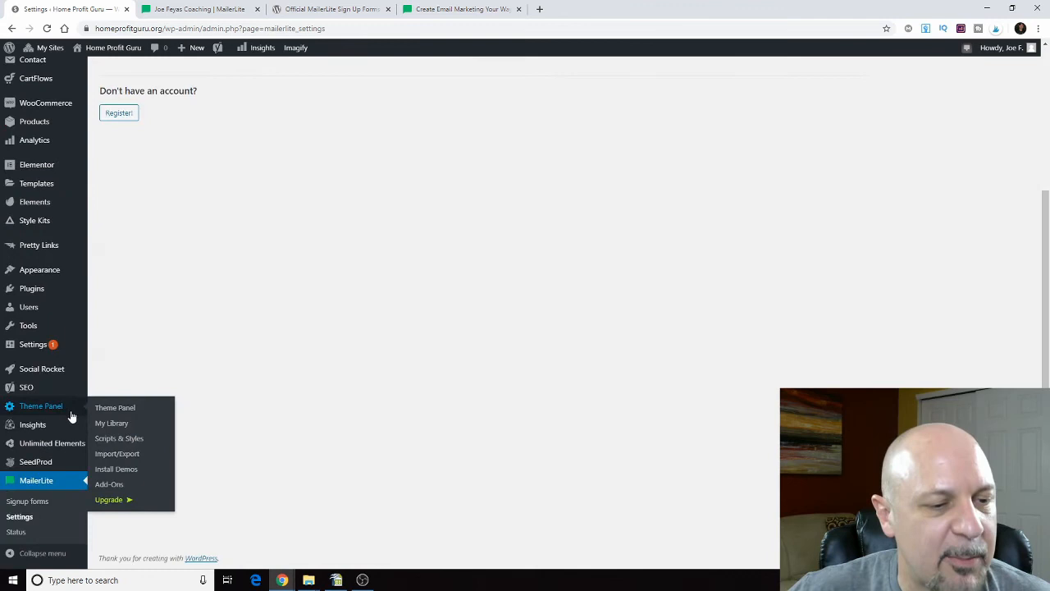
{"action": "left_click", "coordinate": [15, 519]}
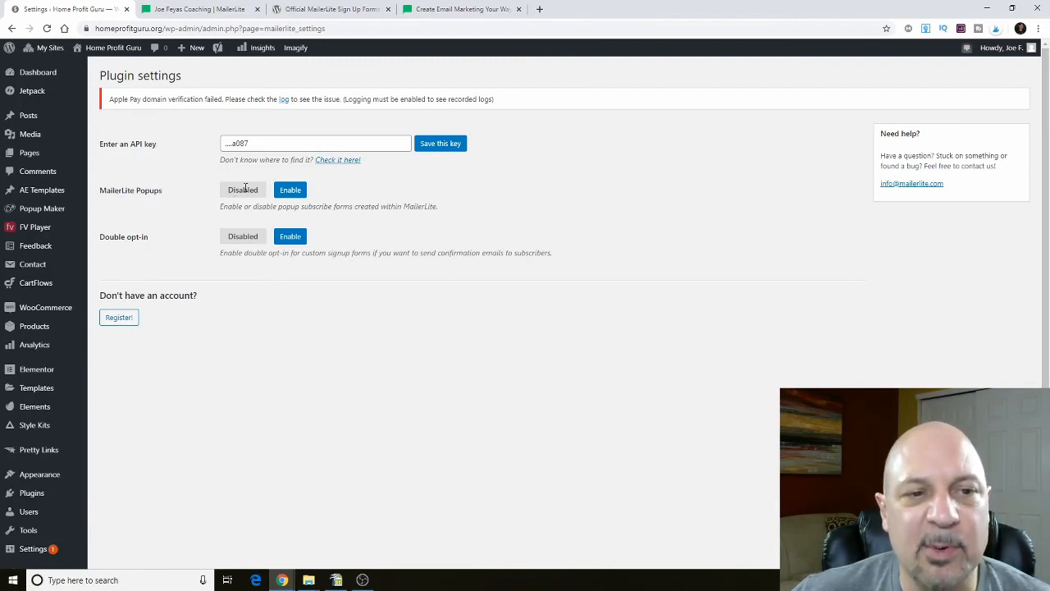
Enable MailerLite Popups in the plugin settings and open the Home Profit Guru site in a new browser tab.
{"action": "left_click", "coordinate": [292, 194]}
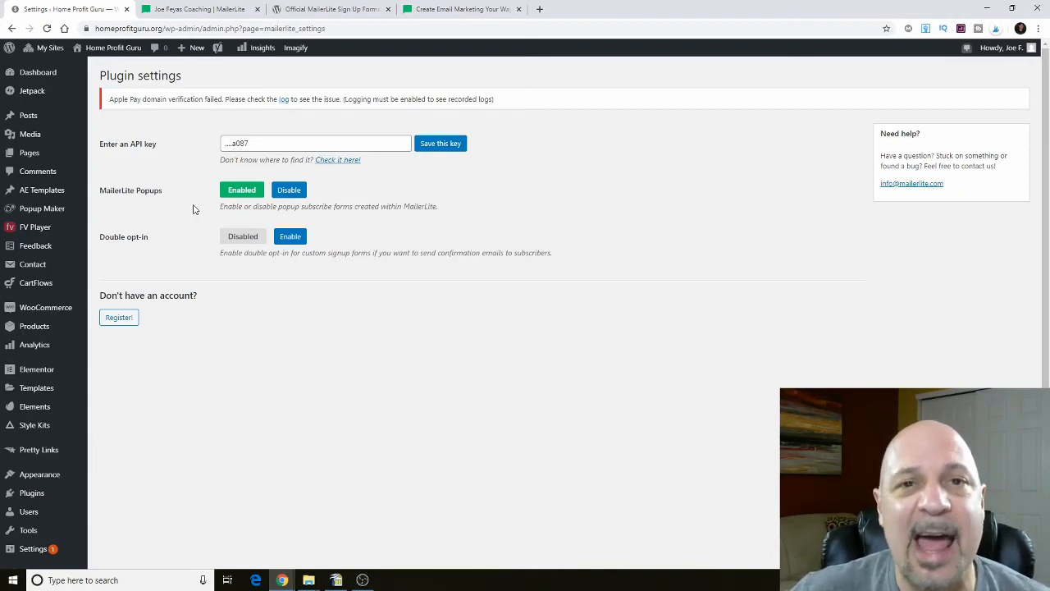
{"action": "right_click", "coordinate": [122, 52]}
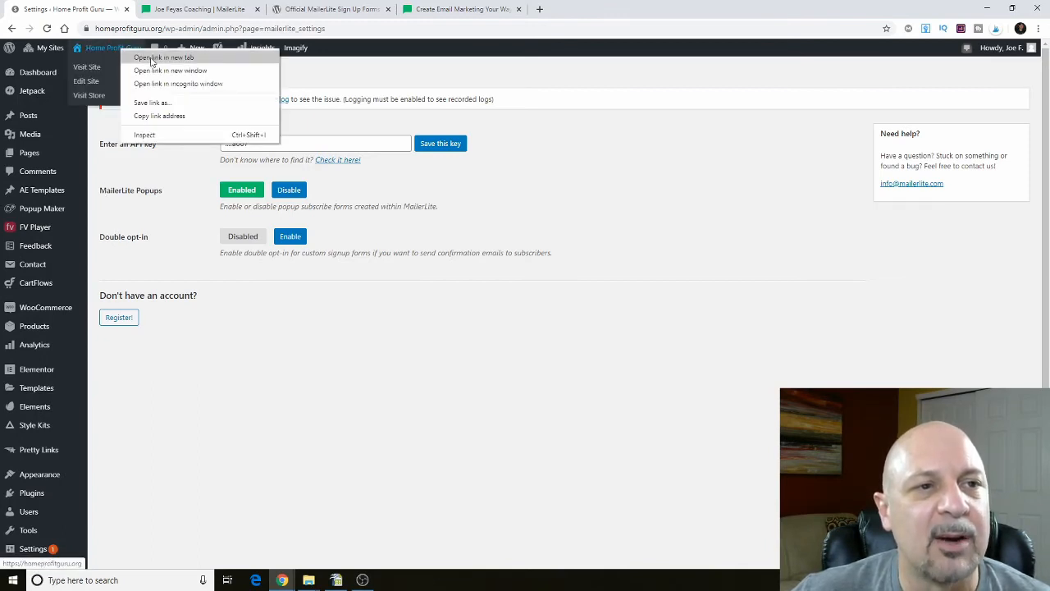
{"action": "left_click", "coordinate": [152, 61]}
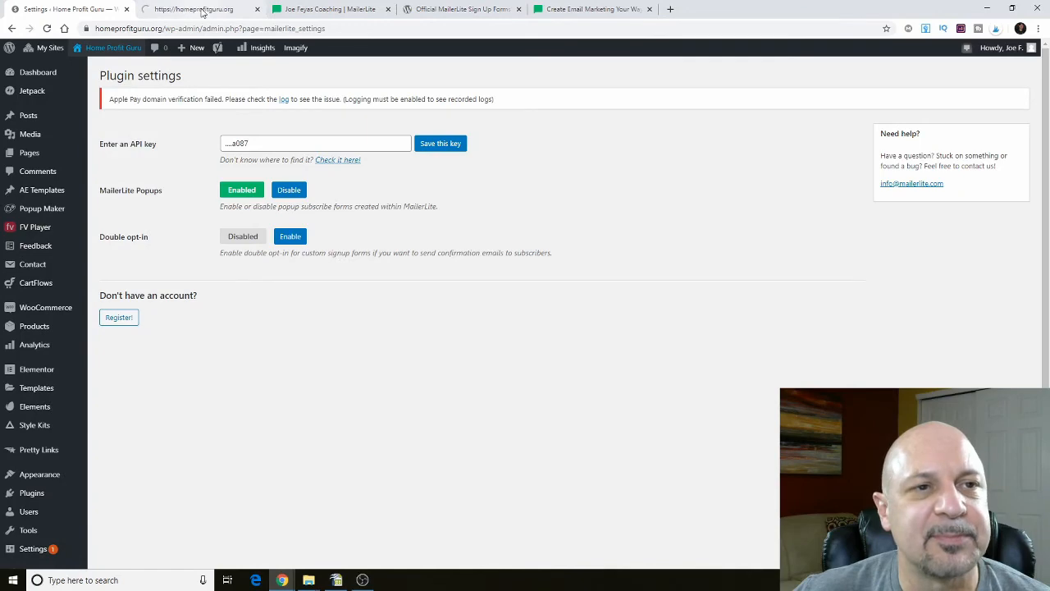
{"action": "left_click", "coordinate": [202, 10]}
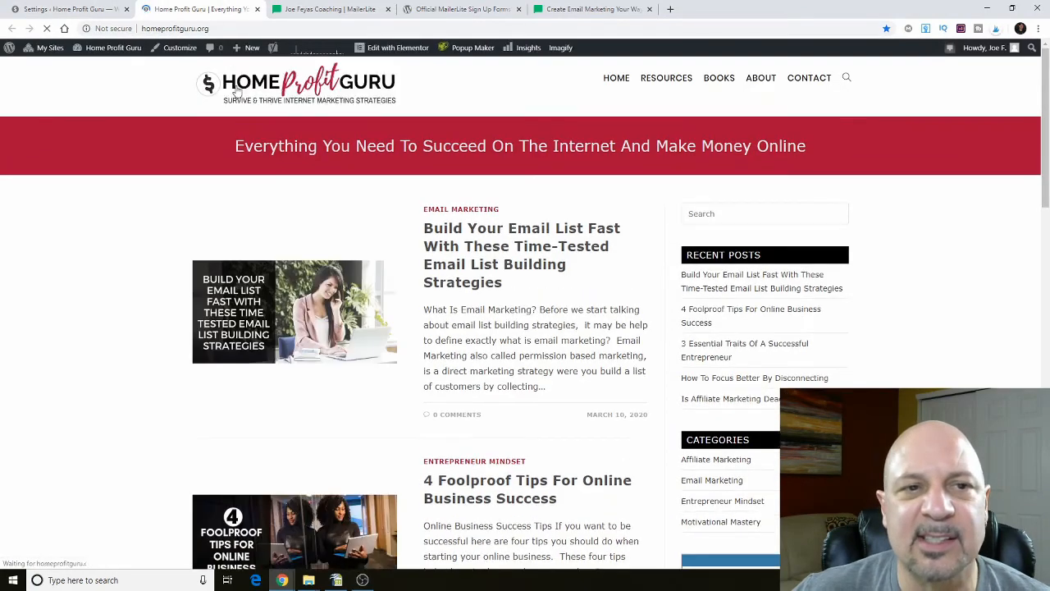
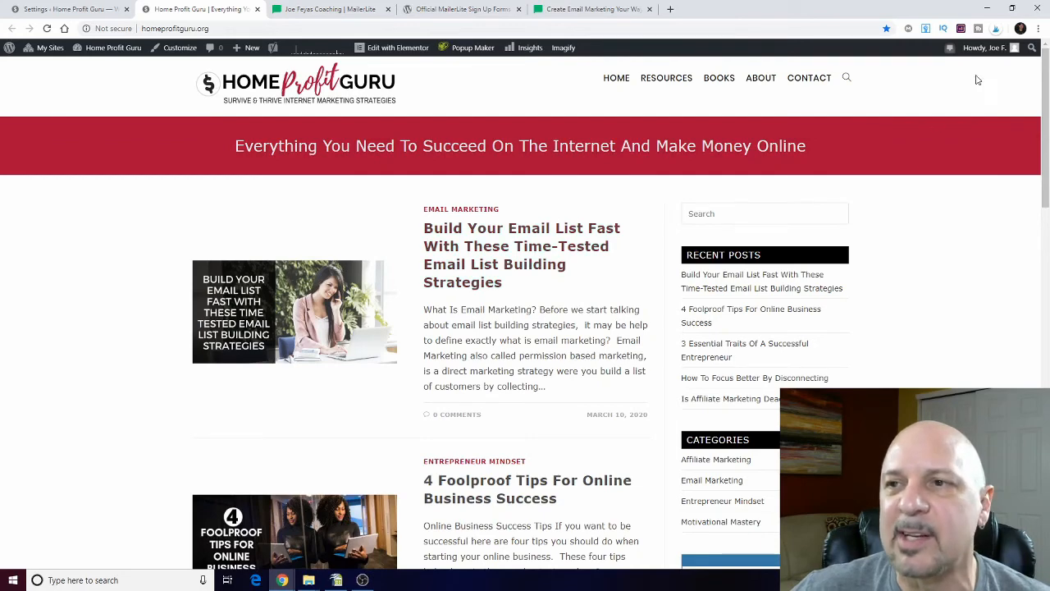
Trigger the test popup on the homepage with exit intent, close it, and check the page for a scroll-triggered popup.
{"action": "mouse_move", "coordinate": [1041, 13]}
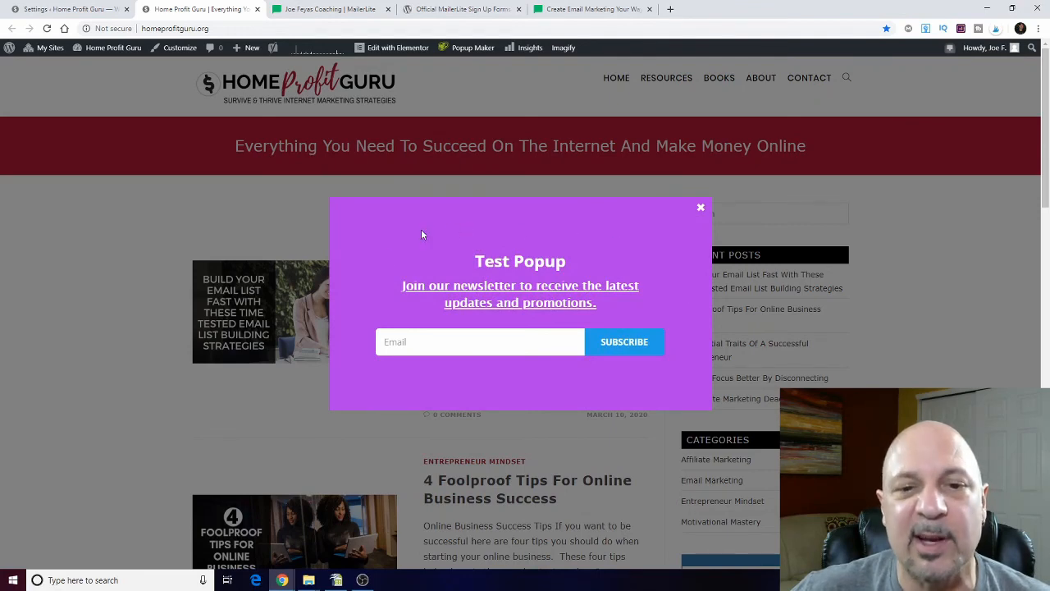
{"action": "left_click", "coordinate": [701, 207]}
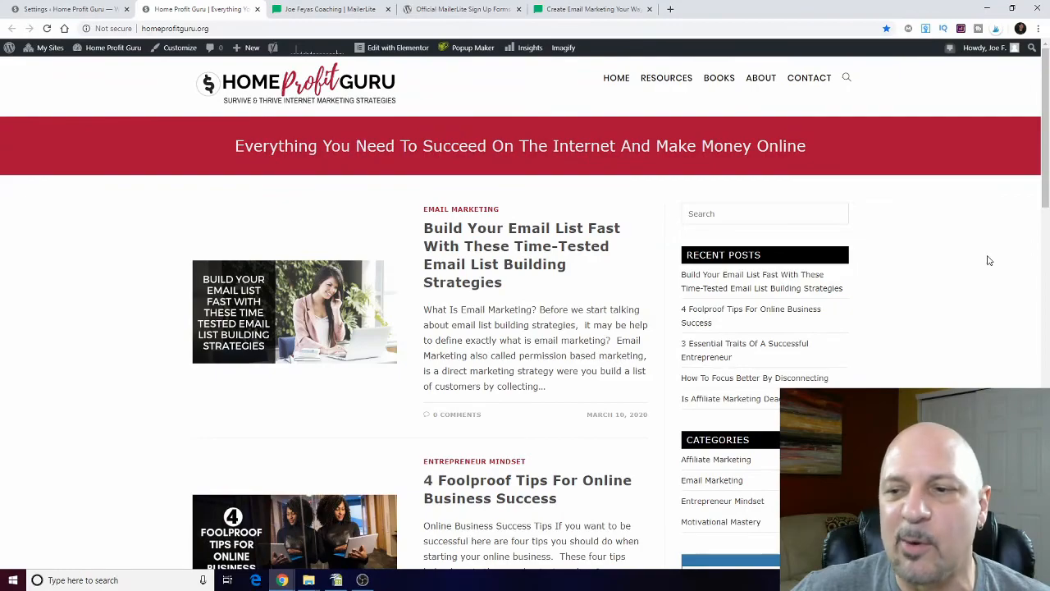
{"action": "scroll", "coordinate": [989, 260], "scroll_direction": "down", "scroll_amount": 3}
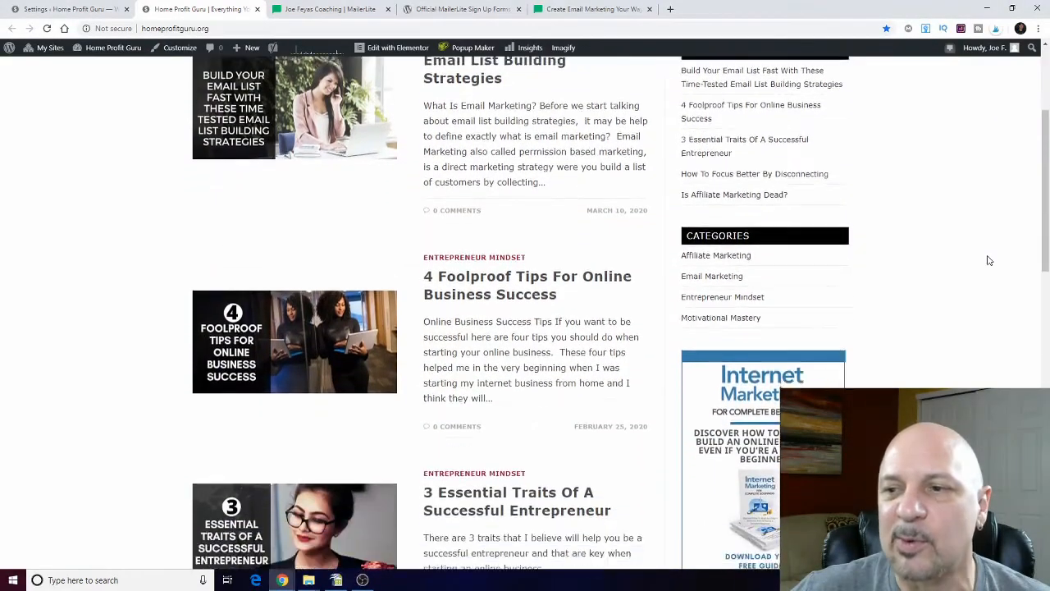
{"action": "scroll", "coordinate": [989, 260], "scroll_direction": "down", "scroll_amount": 3}
{"action": "scroll", "coordinate": [988, 260], "scroll_direction": "down", "scroll_amount": 6}
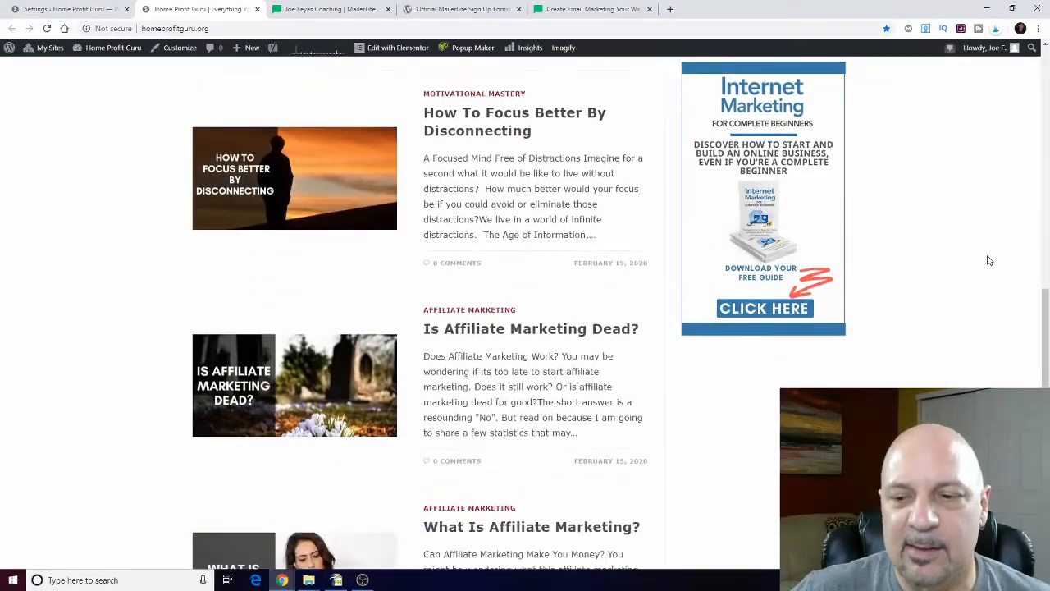
{"action": "scroll", "coordinate": [992, 340], "scroll_direction": "up", "scroll_amount": 8}
{"action": "scroll", "coordinate": [820, 255], "scroll_direction": "up", "scroll_amount": 3}
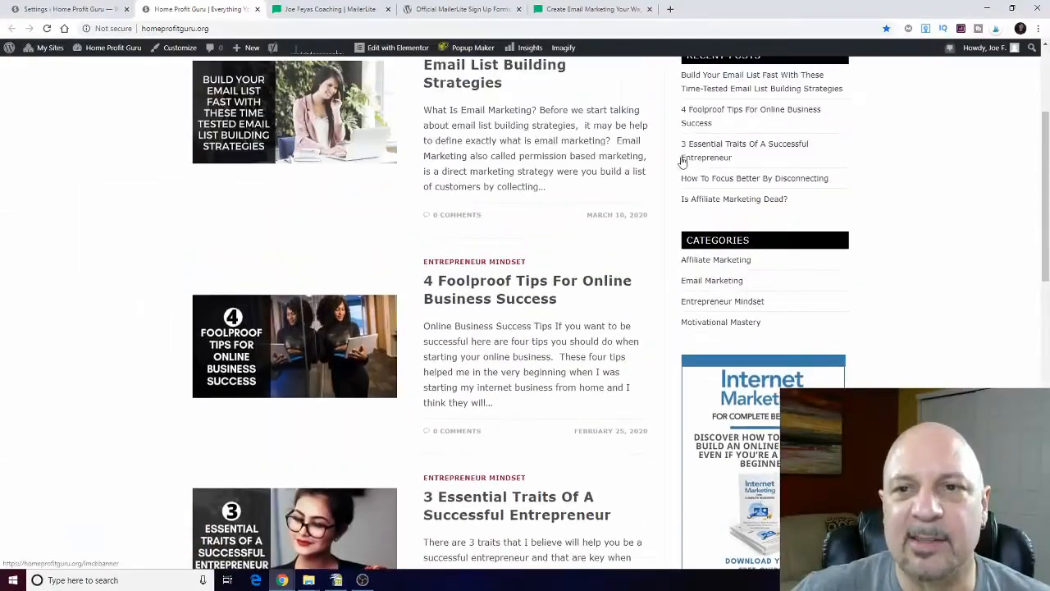
Reload the homepage, trigger the test popup by scrolling down the page, and close it.
{"action": "left_click", "coordinate": [46, 30]}
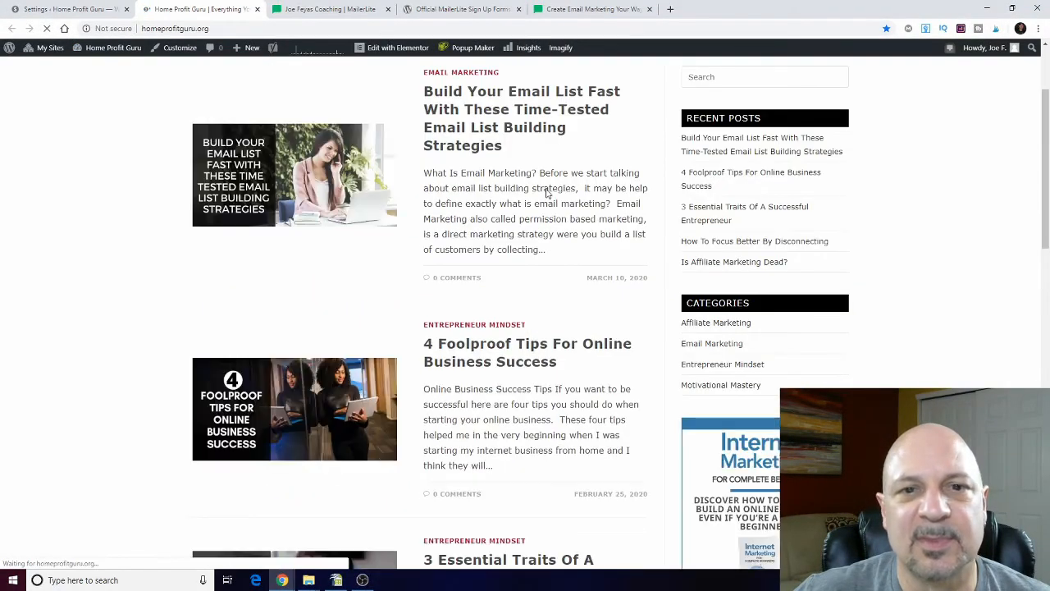
{"action": "scroll", "coordinate": [585, 113], "scroll_direction": "down", "scroll_amount": 1}
{"action": "scroll", "coordinate": [585, 111], "scroll_direction": "up", "scroll_amount": 4}
{"action": "scroll", "coordinate": [584, 115], "scroll_direction": "down", "scroll_amount": 5}
{"action": "scroll", "coordinate": [583, 140], "scroll_direction": "down", "scroll_amount": 6}
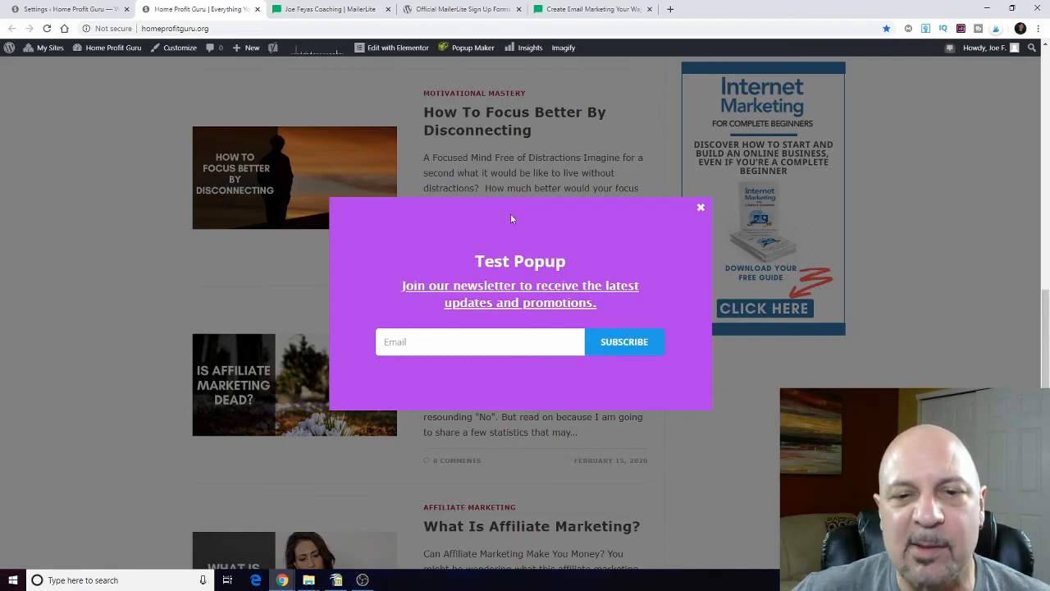
{"action": "left_click", "coordinate": [700, 208]}
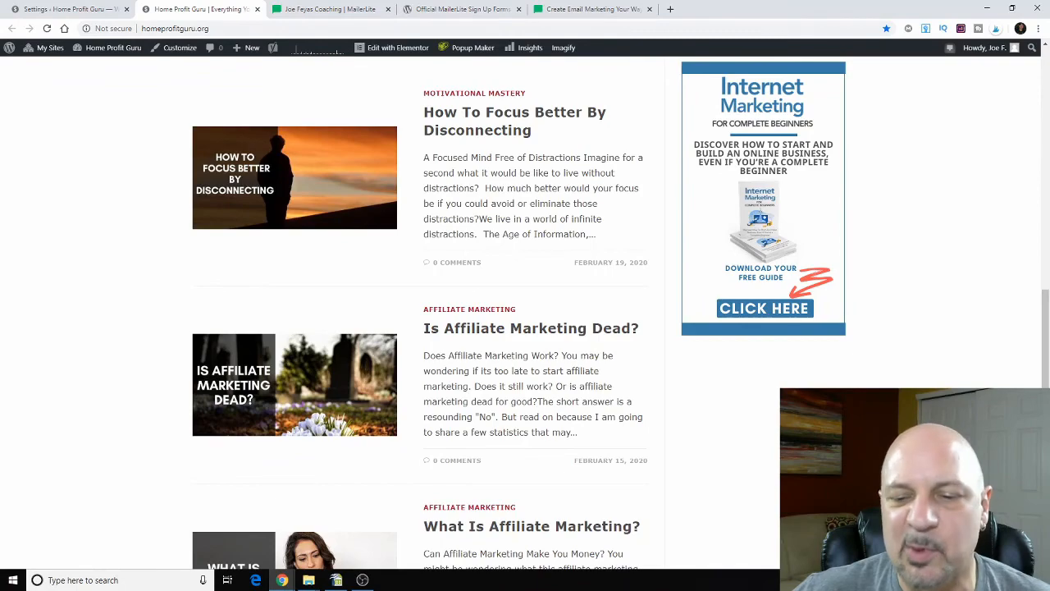
{"action": "scroll", "coordinate": [690, 376], "scroll_direction": "up", "scroll_amount": 8}
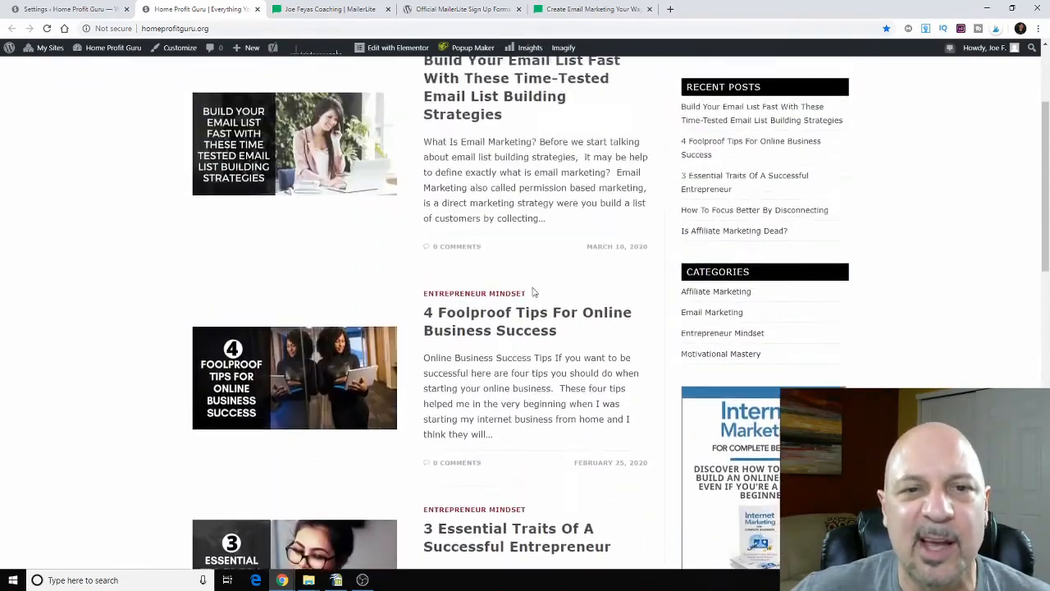
Return to the WordPress admin and create a new MailerLite signup form of the type "Forms created in MailerLite".
{"action": "left_click", "coordinate": [72, 9]}
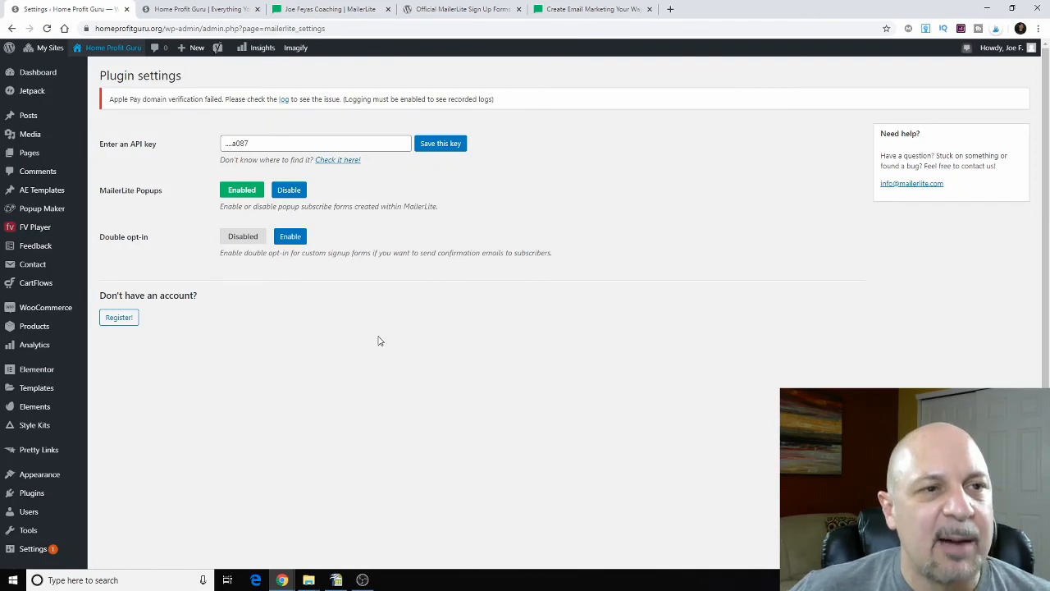
{"action": "scroll", "coordinate": [366, 337], "scroll_direction": "down", "scroll_amount": 3}
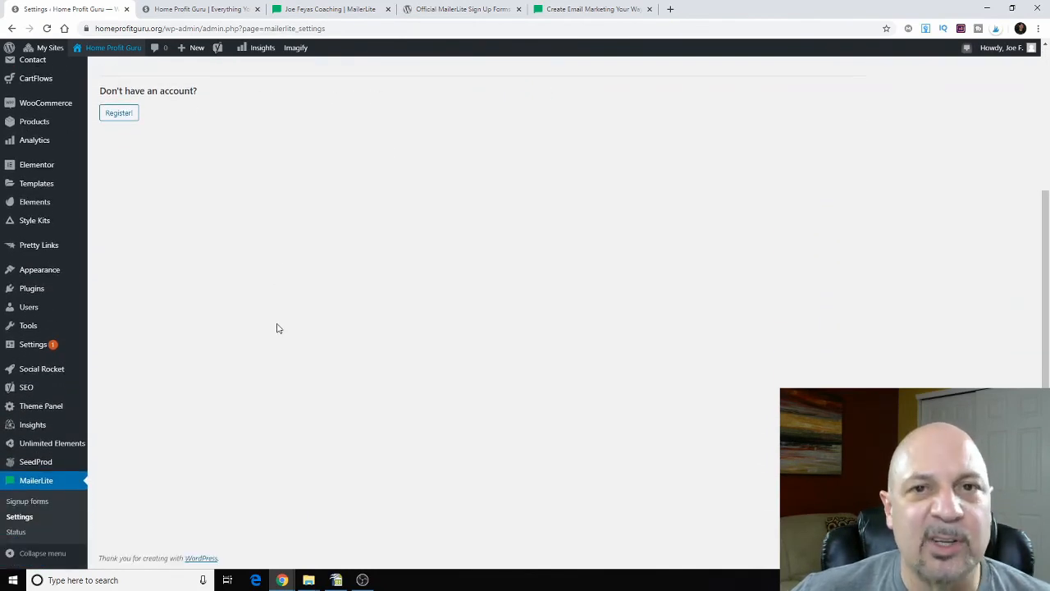
{"action": "left_click", "coordinate": [28, 501]}
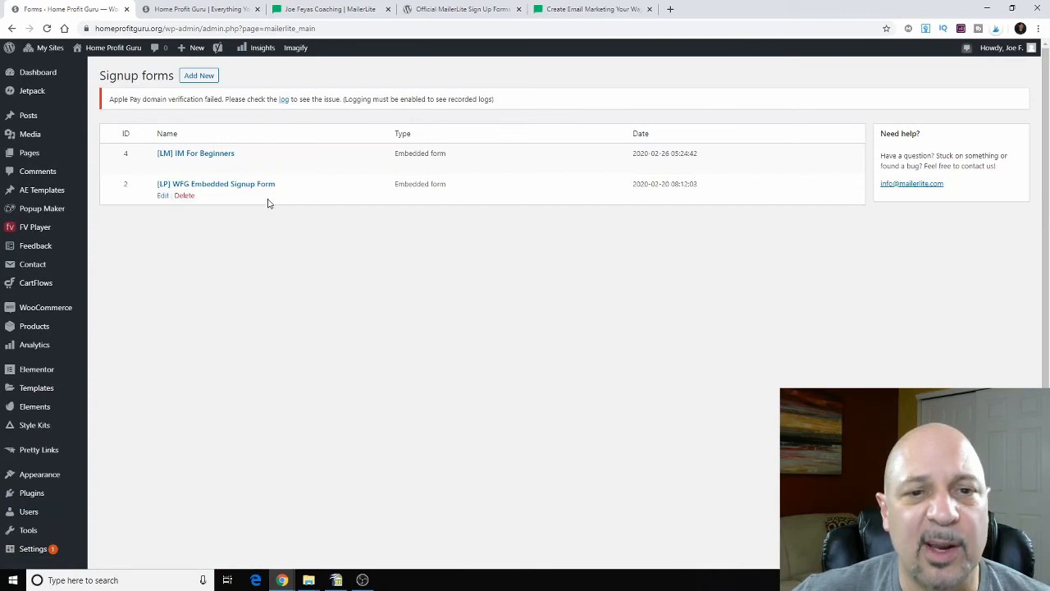
{"action": "left_click", "coordinate": [195, 81]}
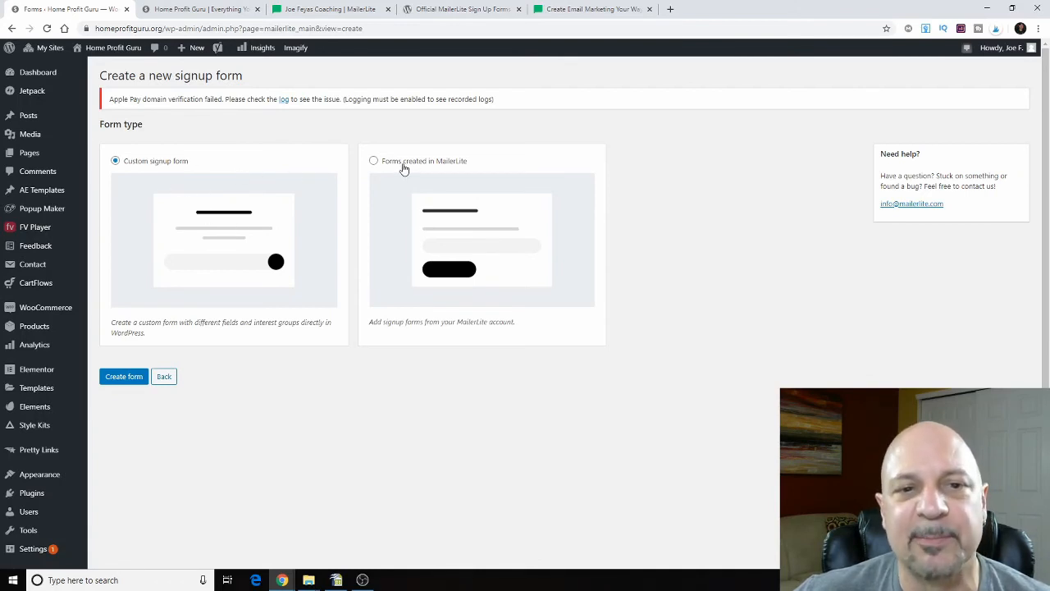
{"action": "left_click", "coordinate": [373, 161]}
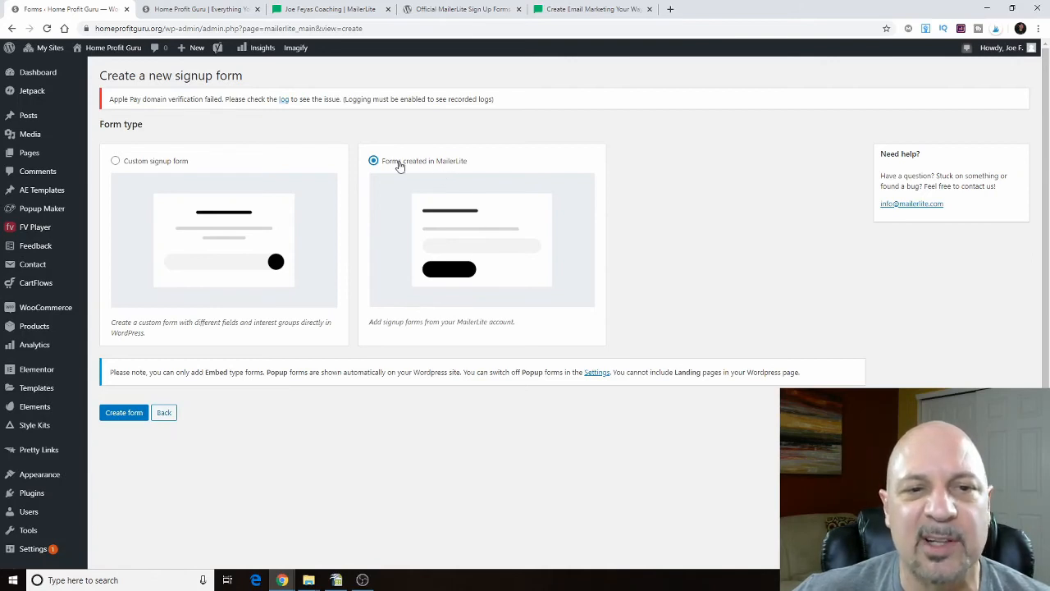
{"action": "left_click", "coordinate": [123, 412]}
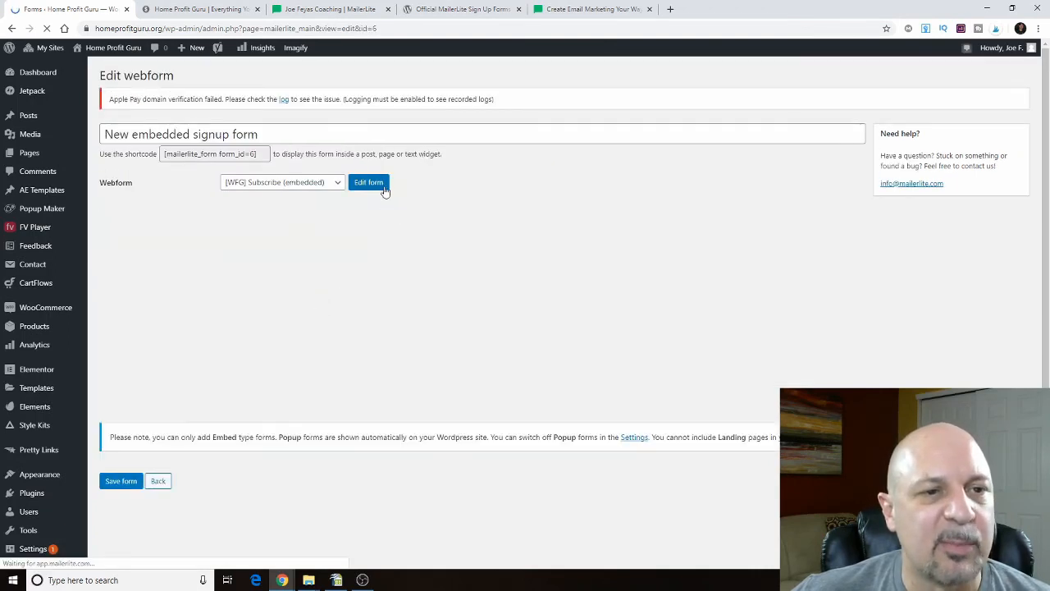
Name the new signup form "Test Embed1" and choose "Test Embed (embedded)" as its webform.
{"action": "left_click_drag", "start_coordinate": [262, 134], "coordinate": [85, 138]}
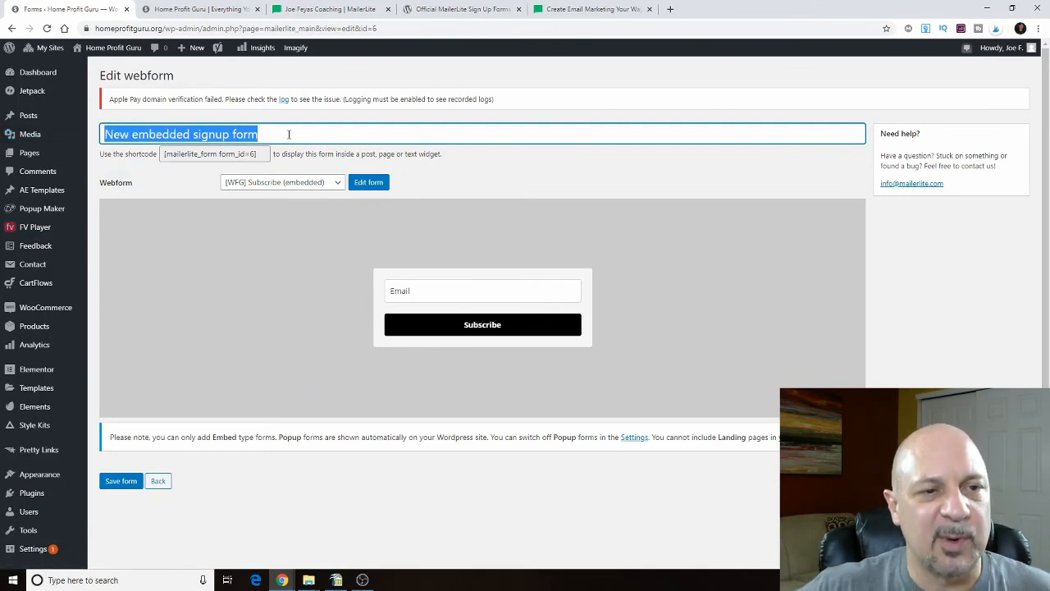
{"action": "type", "text": "T"}
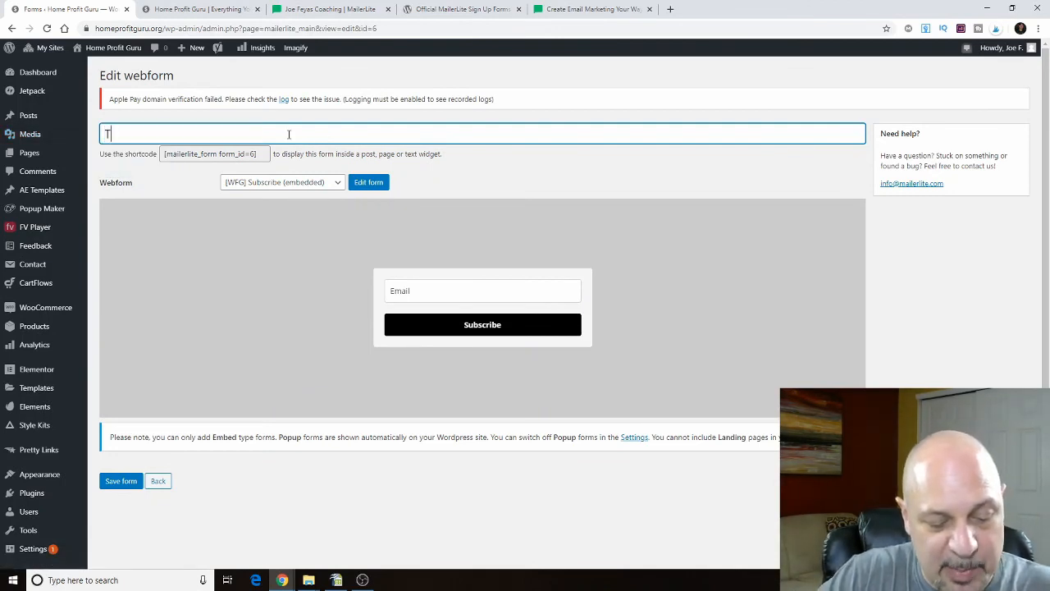
{"action": "type", "text": "est Embed1"}
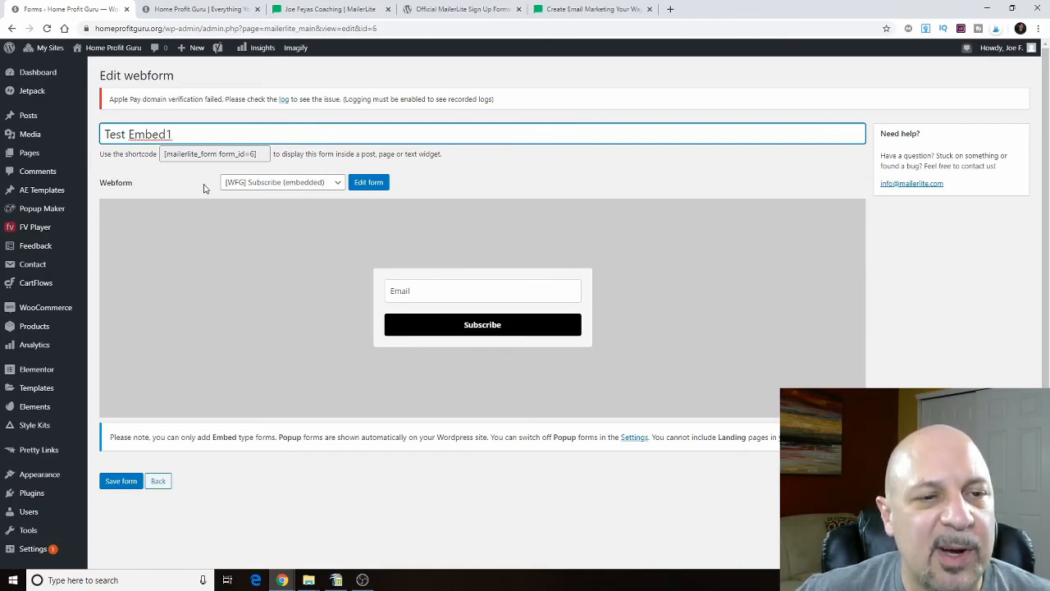
{"action": "left_click", "coordinate": [335, 186]}
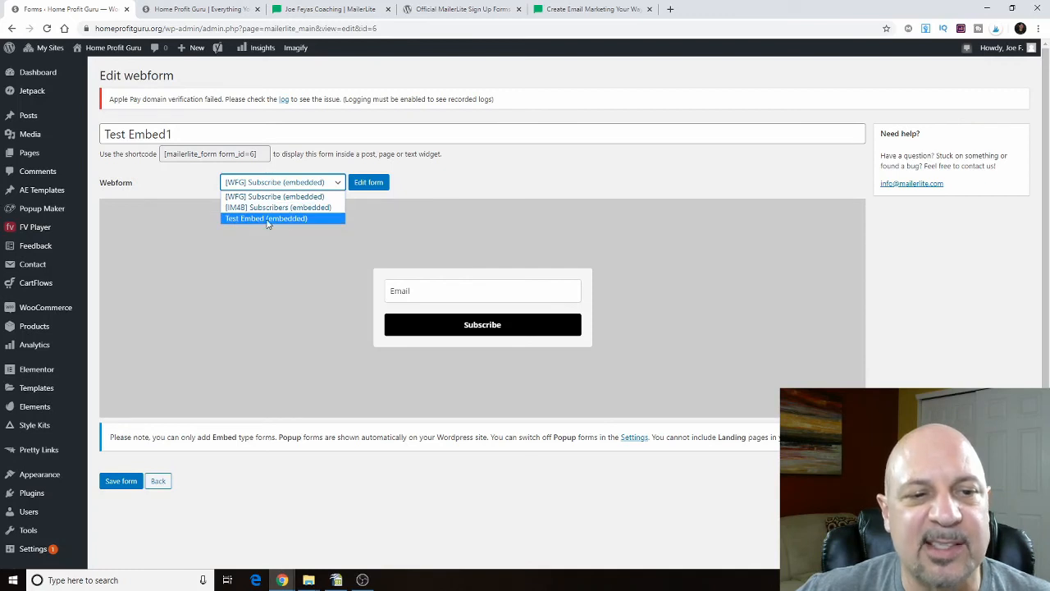
{"action": "left_click", "coordinate": [267, 218]}
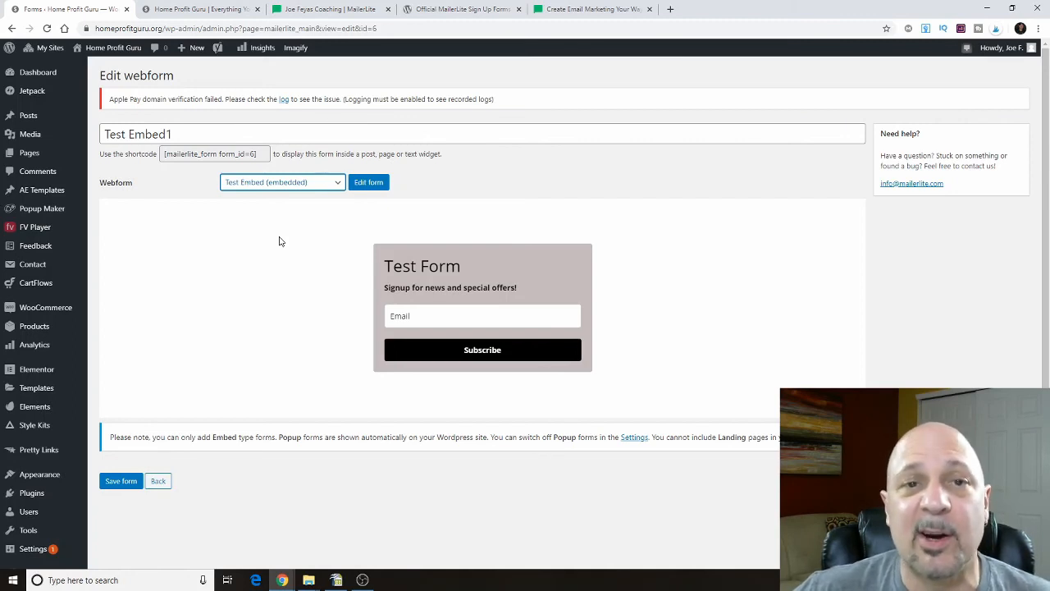
Copy the form's shortcode [mailerlite_form form_id=6] and save the form.
{"action": "left_click", "coordinate": [262, 154]}
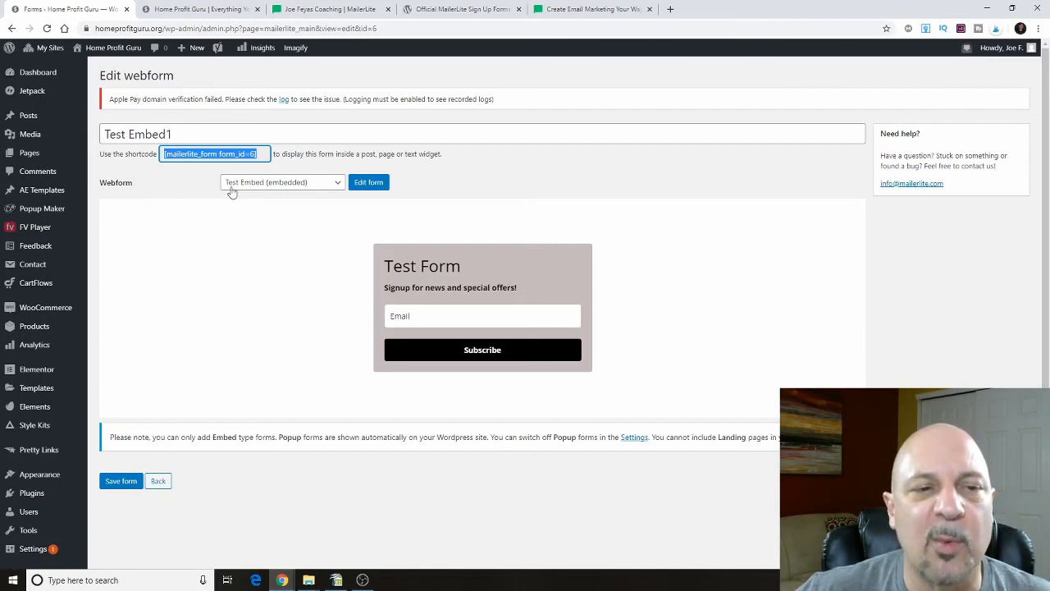
{"action": "right_click", "coordinate": [229, 155]}
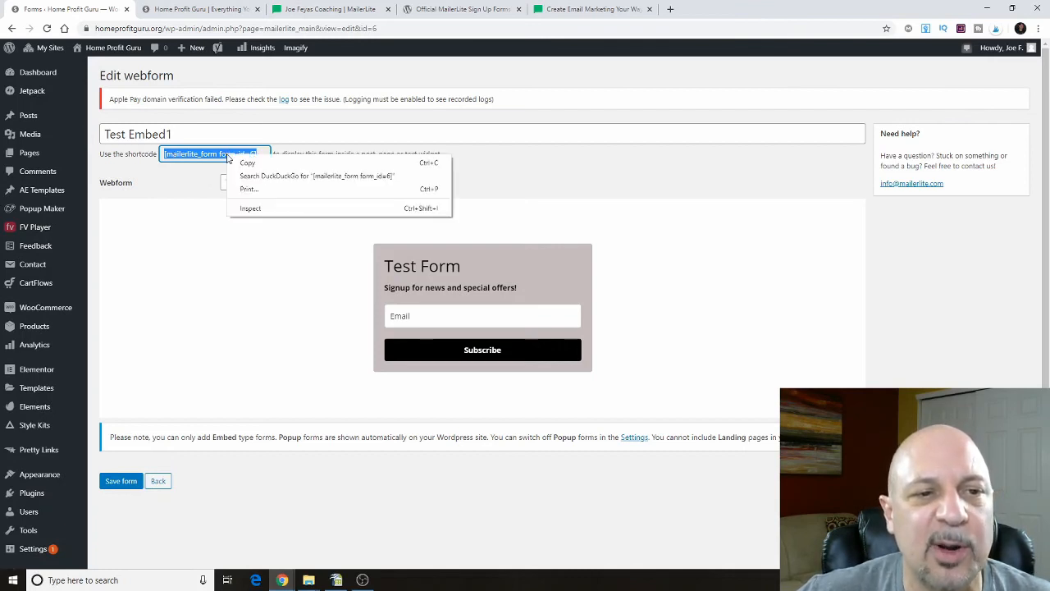
{"action": "left_click", "coordinate": [247, 164]}
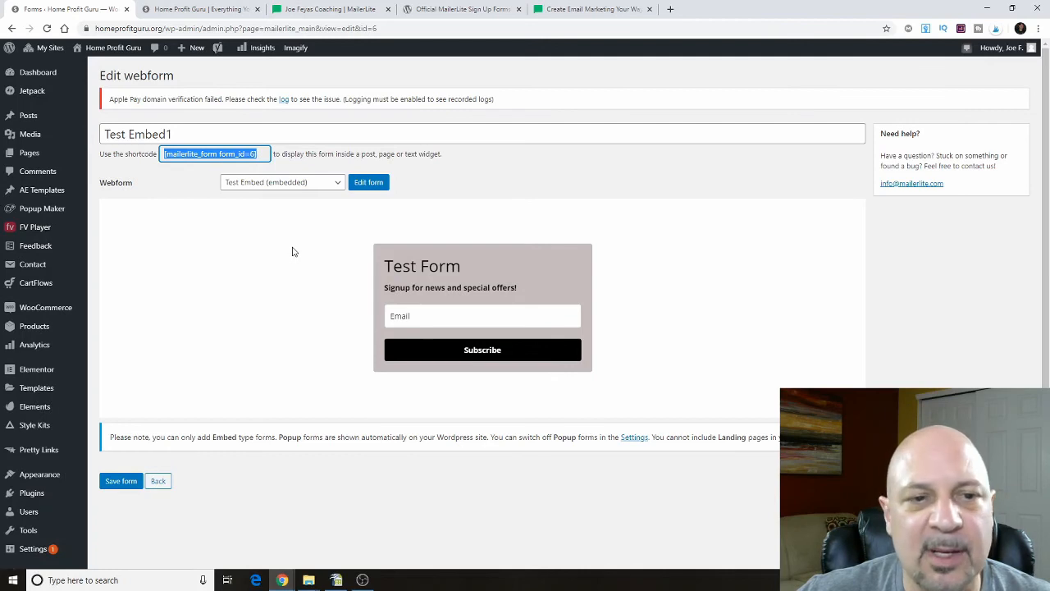
{"action": "left_click", "coordinate": [122, 482]}
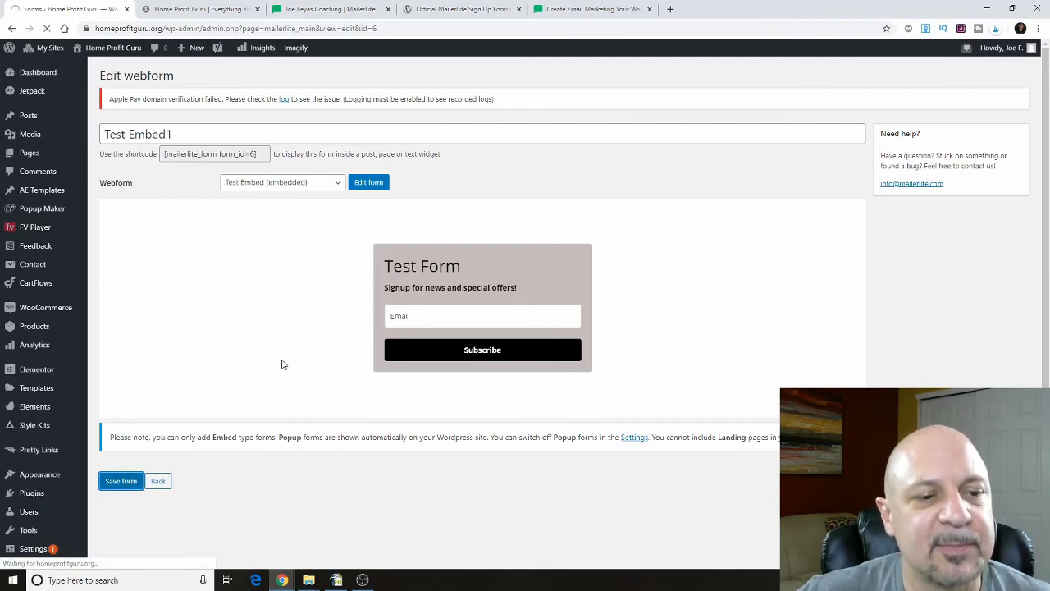
Add a new WordPress page titled "Test Page".
{"action": "mouse_move", "coordinate": [30, 160]}
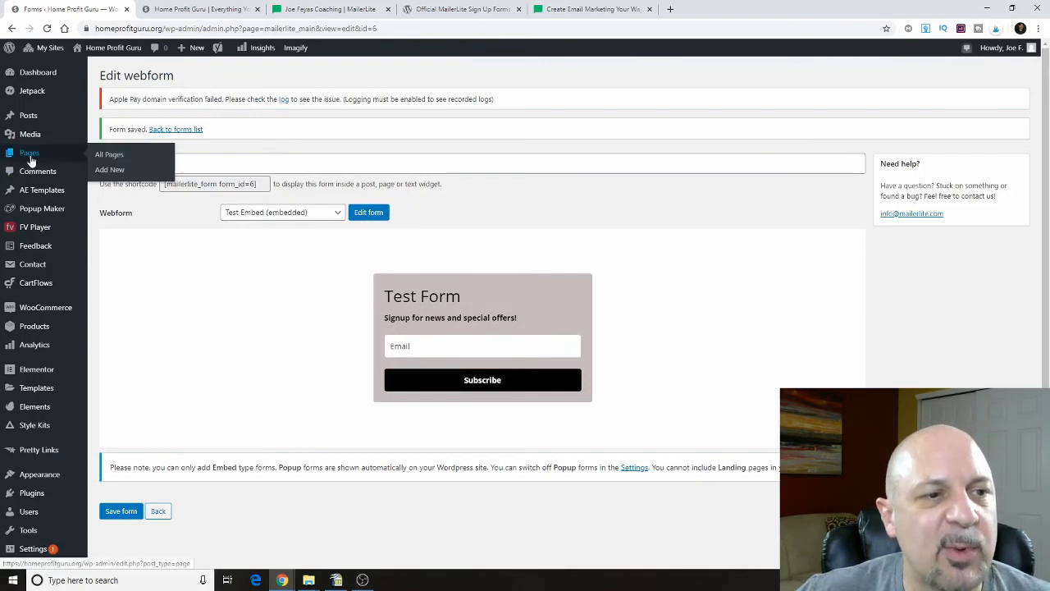
{"action": "left_click", "coordinate": [109, 170]}
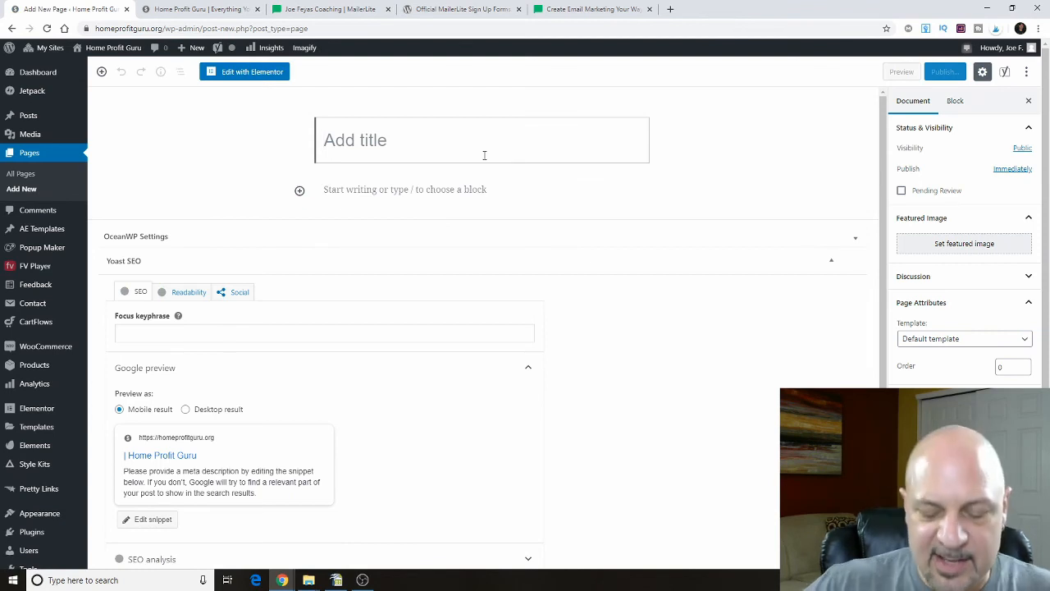
{"action": "type", "text": "Test Page"}
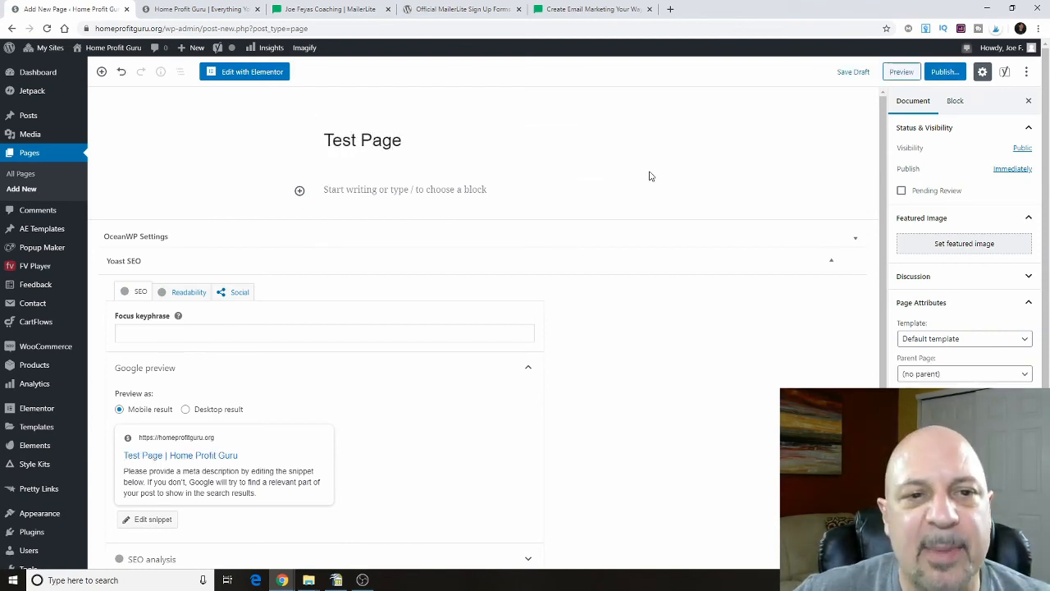
Open the page for editing in Elementor and add a single-column section.
{"action": "left_click", "coordinate": [250, 72]}
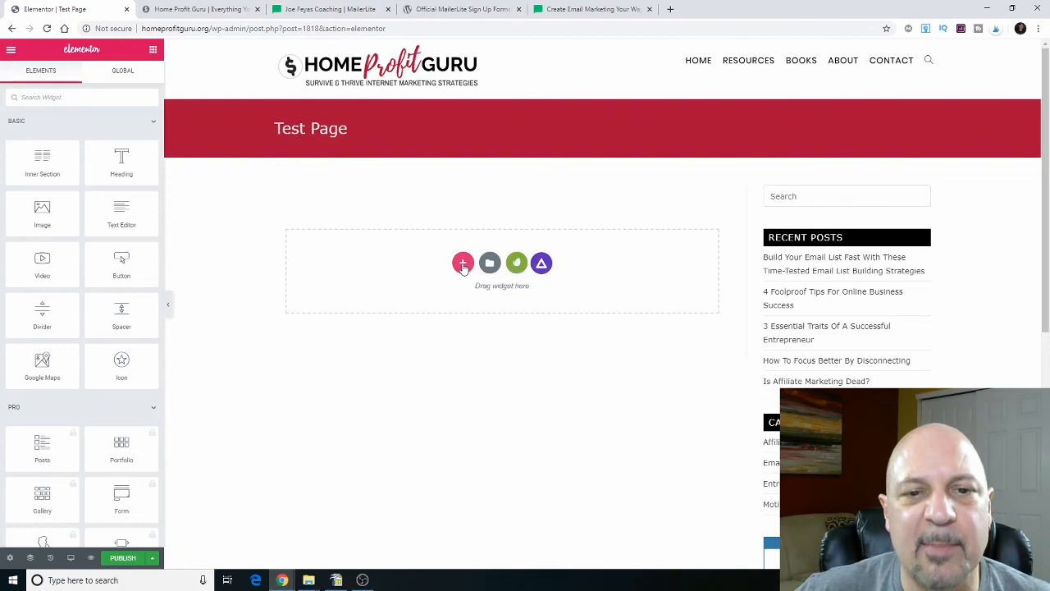
{"action": "left_click", "coordinate": [463, 264]}
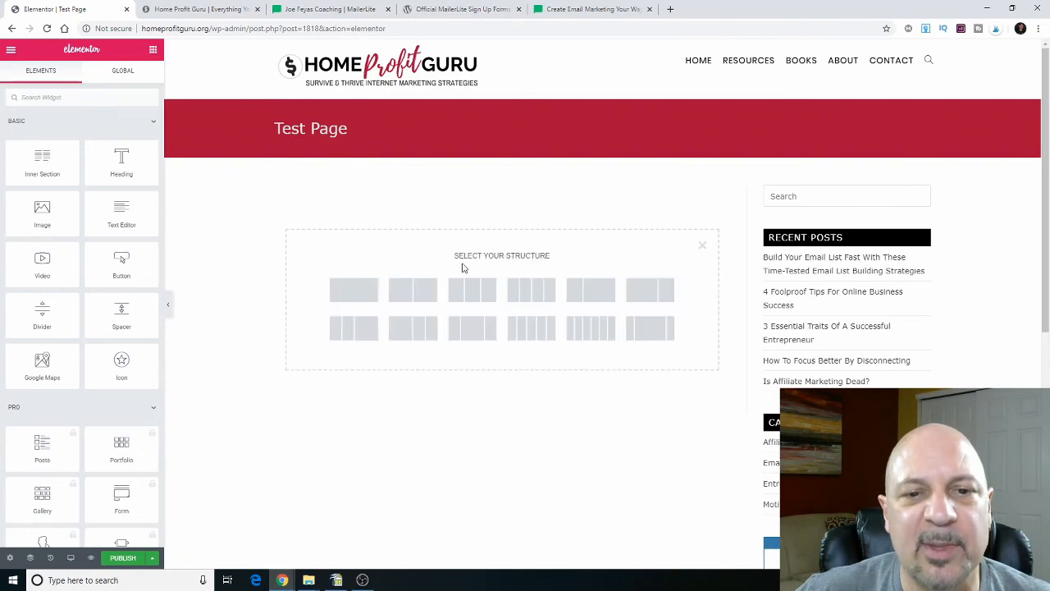
{"action": "left_click", "coordinate": [356, 293]}
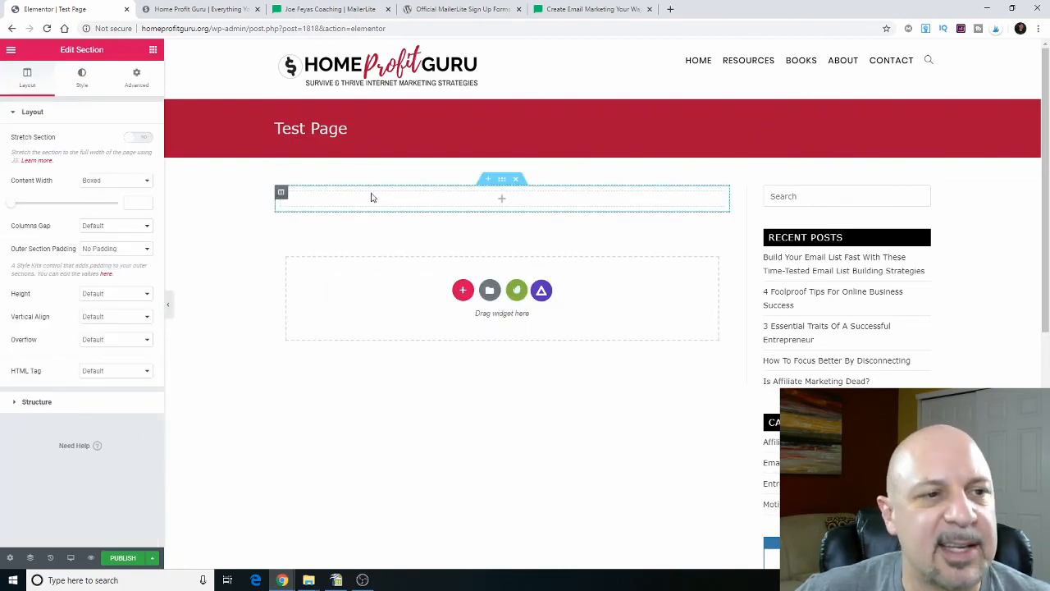
Add a heading widget to the new section and set its text to "Cool Free Stuff!!!!".
{"action": "left_click", "coordinate": [151, 50]}
{"action": "left_click_drag", "start_coordinate": [121, 164], "coordinate": [340, 201]}
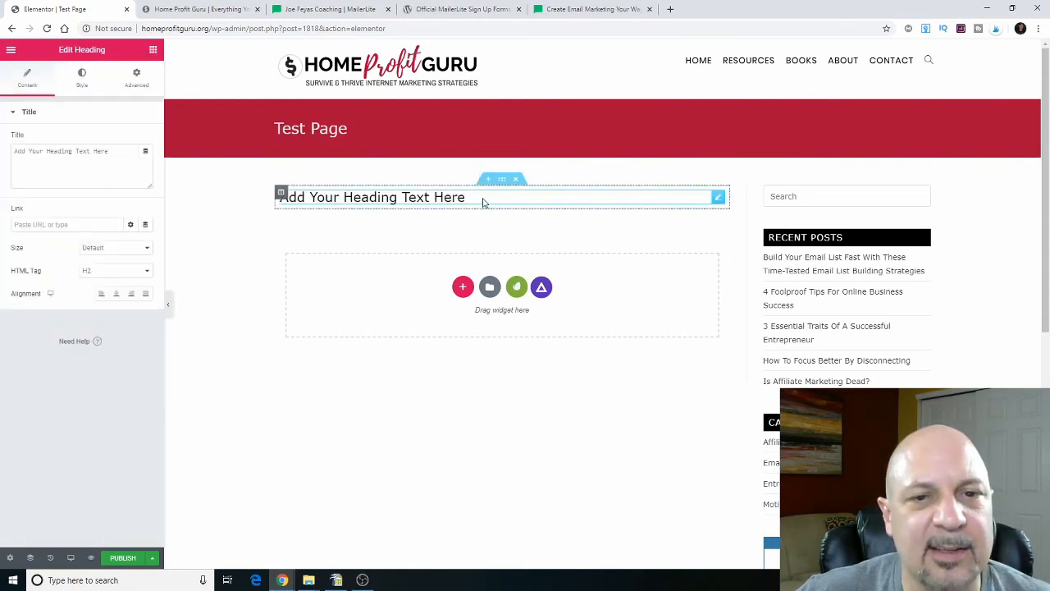
{"action": "left_click_drag", "start_coordinate": [469, 197], "coordinate": [279, 197]}
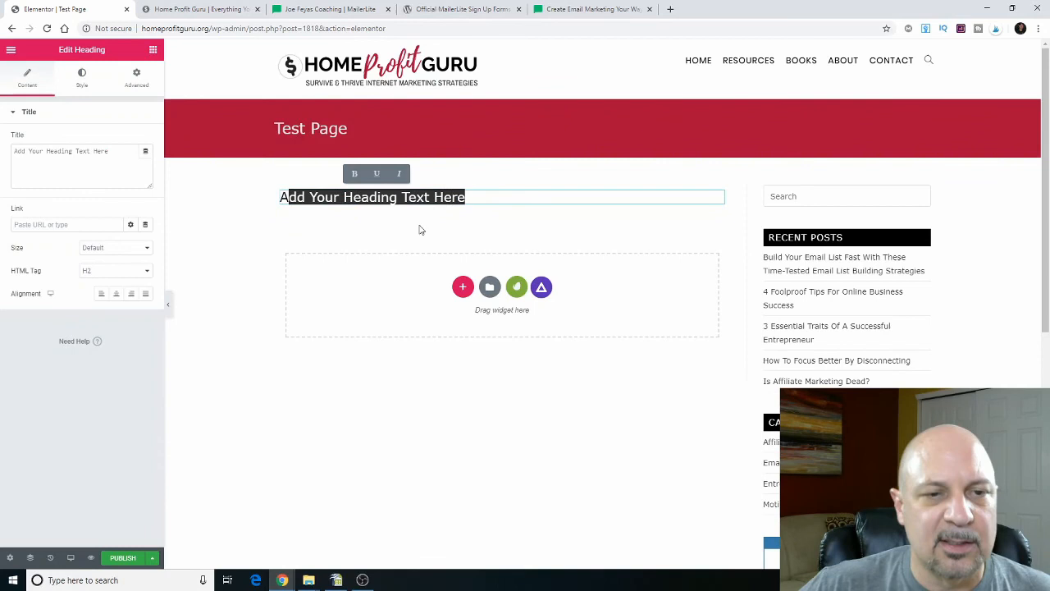
{"action": "key", "text": "BackSpace"}
{"action": "type", "text": "Co"}
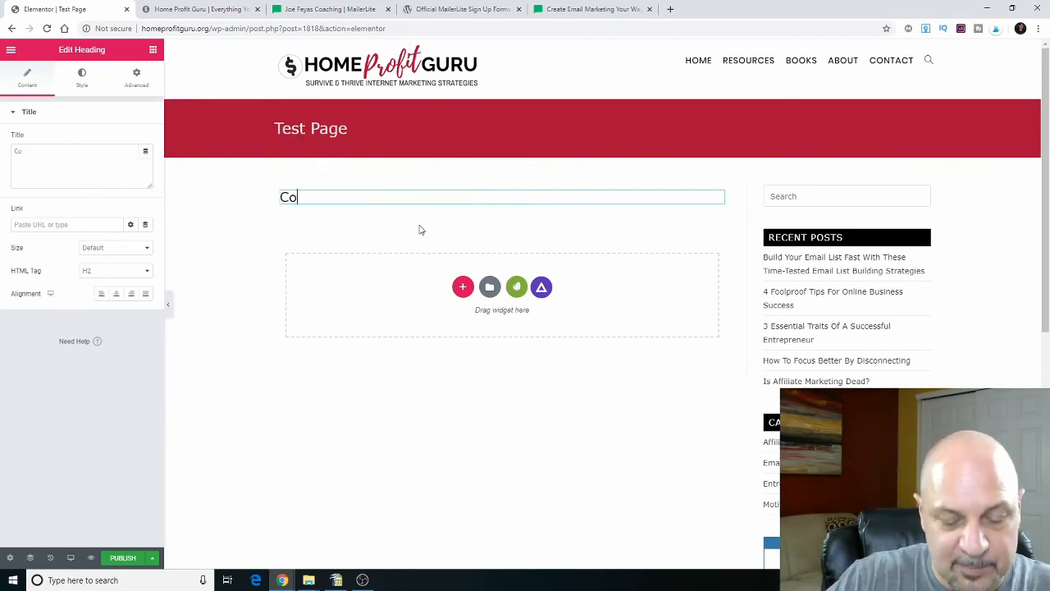
{"action": "type", "text": "ol Free St"}
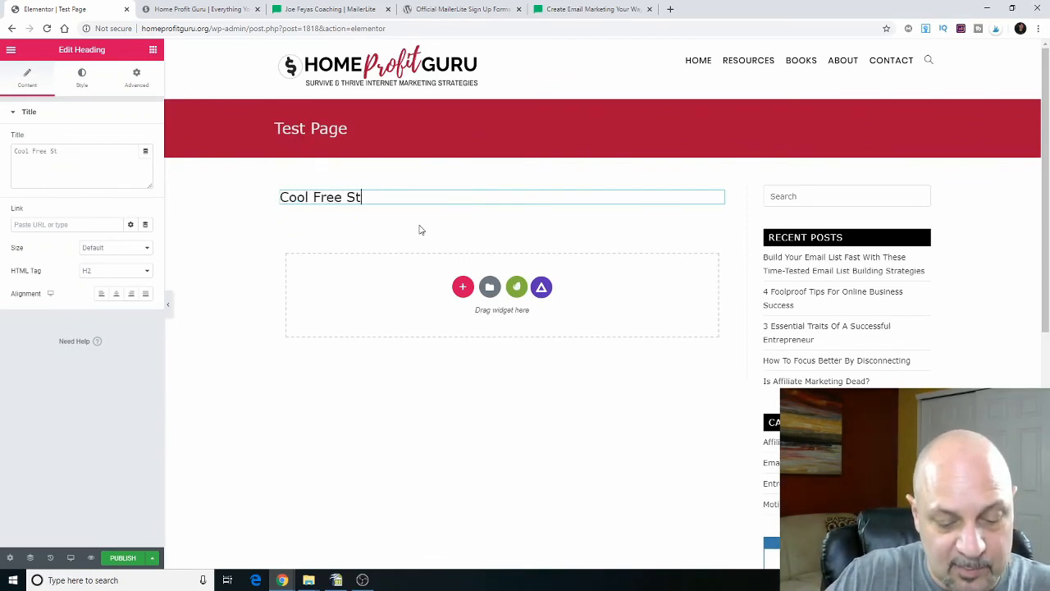
{"action": "type", "text": "uuf!!!"}
{"action": "key", "text": "BackSpace"}
{"action": "key", "text": "BackSpace"}
{"action": "key", "text": "BackSpace"}
{"action": "type", "text": "ff!!!!"}
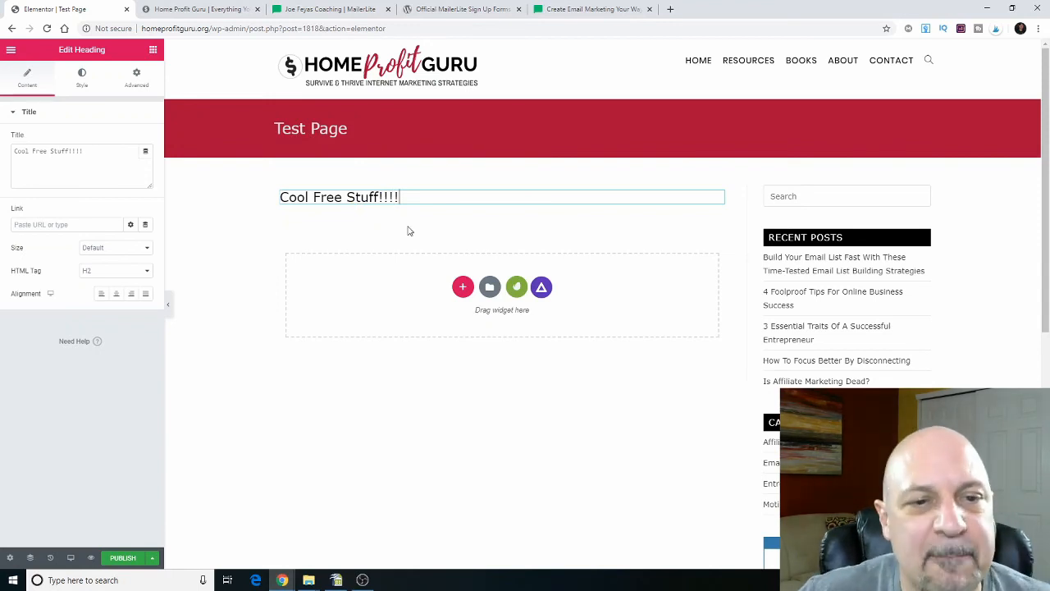
Place a Shortcode widget directly below the "Cool Free Stuff!!!!" heading.
{"action": "left_click", "coordinate": [153, 51]}
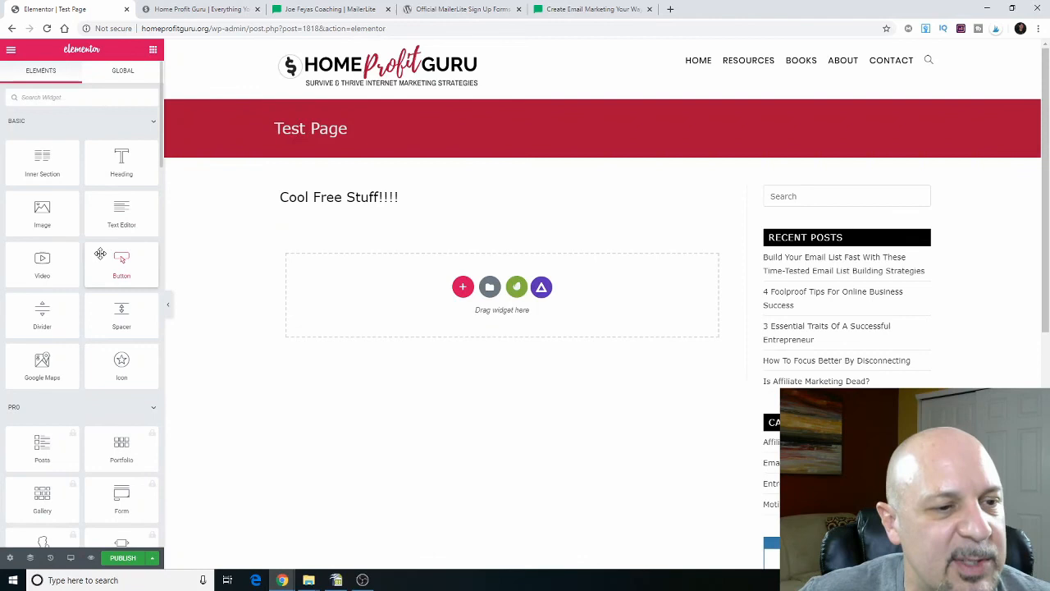
{"action": "left_click", "coordinate": [152, 408]}
{"action": "scroll", "coordinate": [127, 329], "scroll_direction": "down", "scroll_amount": 2}
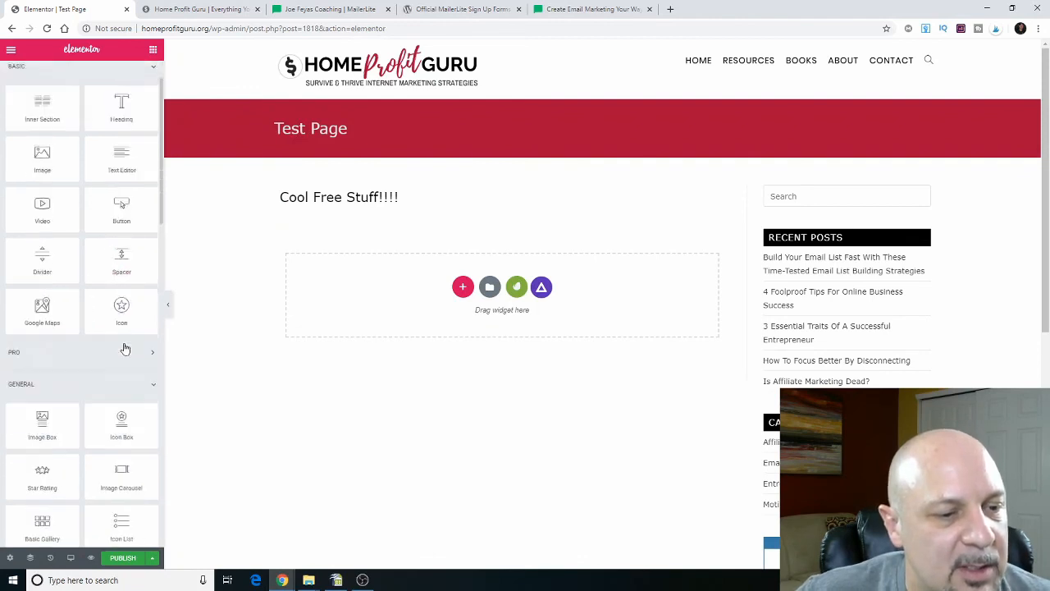
{"action": "scroll", "coordinate": [130, 310], "scroll_direction": "down", "scroll_amount": 2}
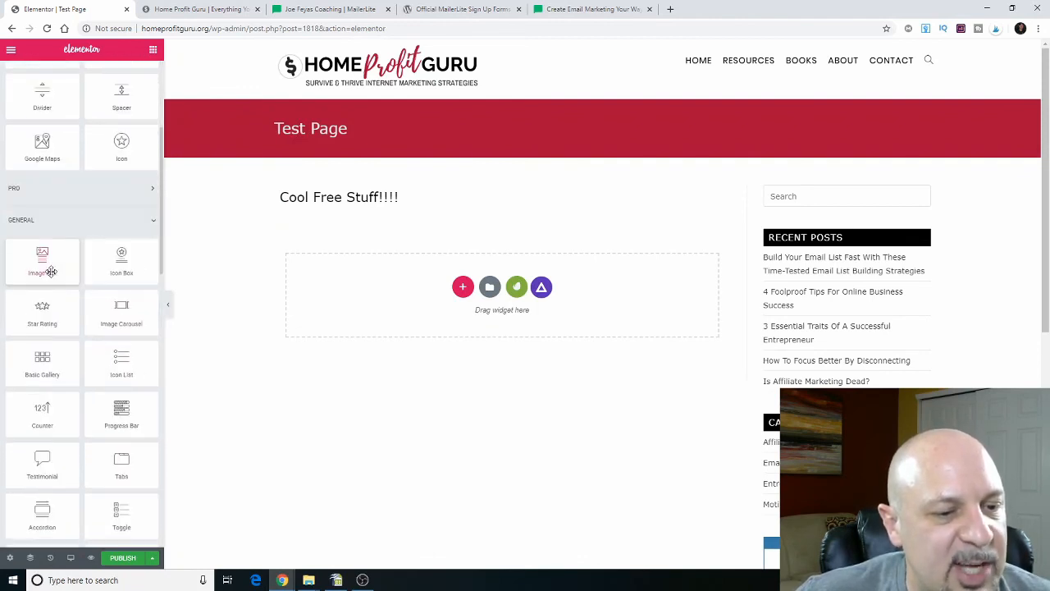
{"action": "scroll", "coordinate": [58, 279], "scroll_direction": "down", "scroll_amount": 2}
{"action": "scroll", "coordinate": [82, 344], "scroll_direction": "down", "scroll_amount": 1}
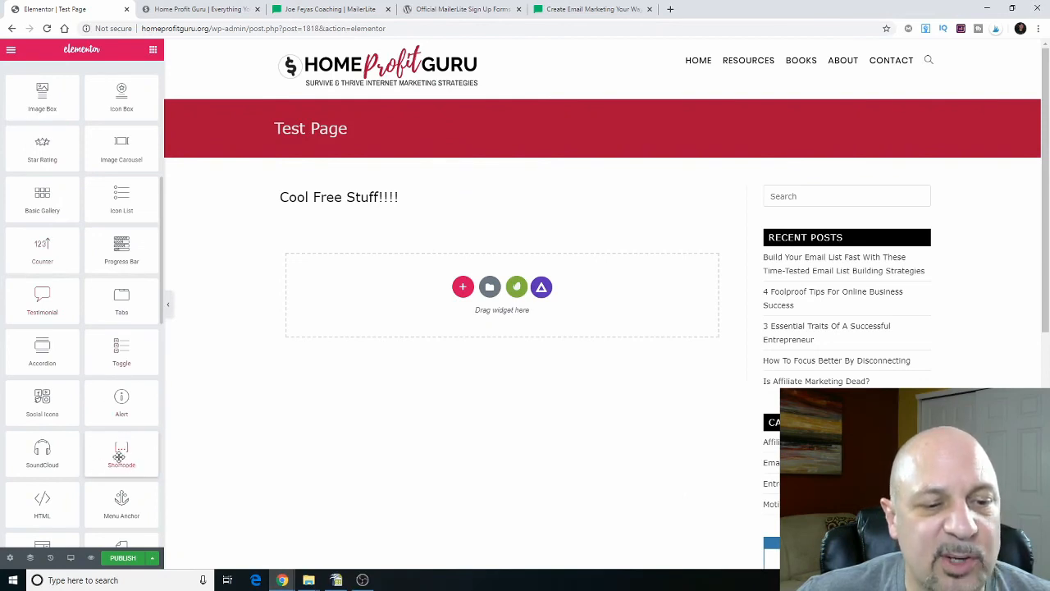
{"action": "left_click_drag", "start_coordinate": [119, 456], "coordinate": [413, 211]}
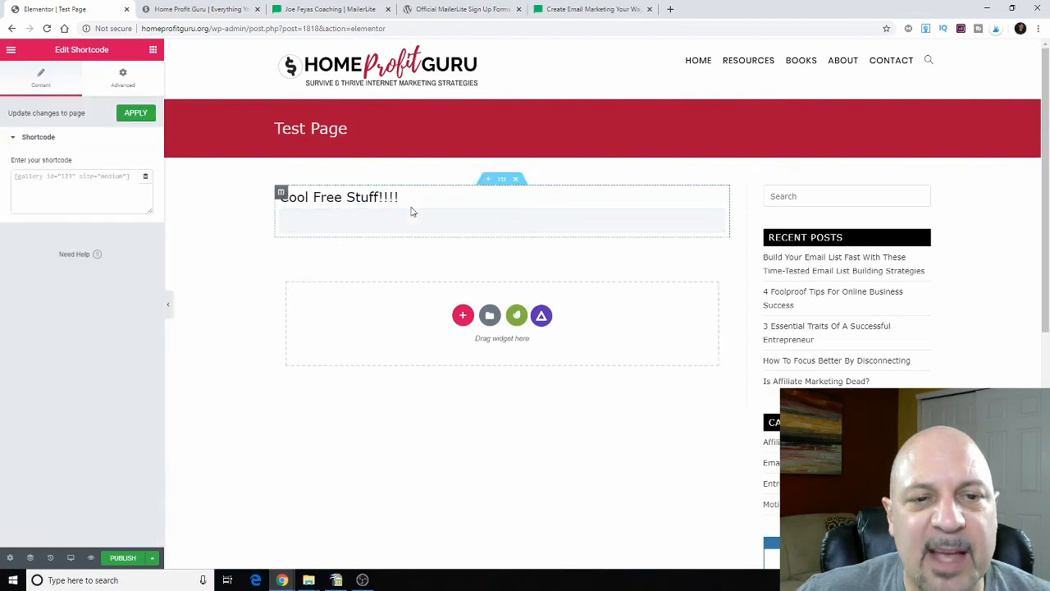
Enter [mailerlite_form form_id=6] as the widget's shortcode and publish the page.
{"action": "left_click", "coordinate": [89, 177]}
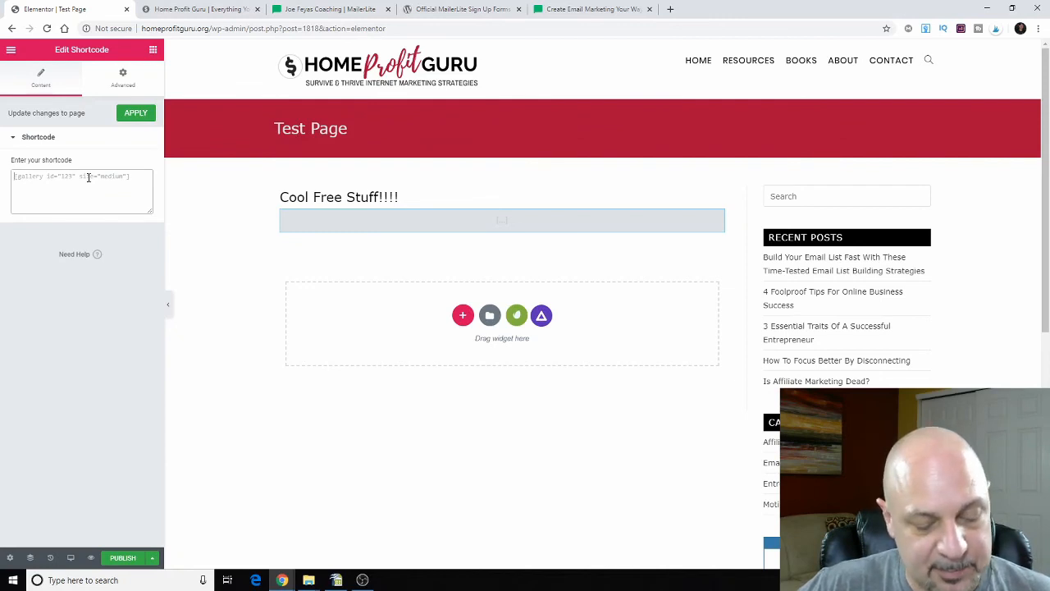
{"action": "type", "text": "[mailerlite_form form_id=6]"}
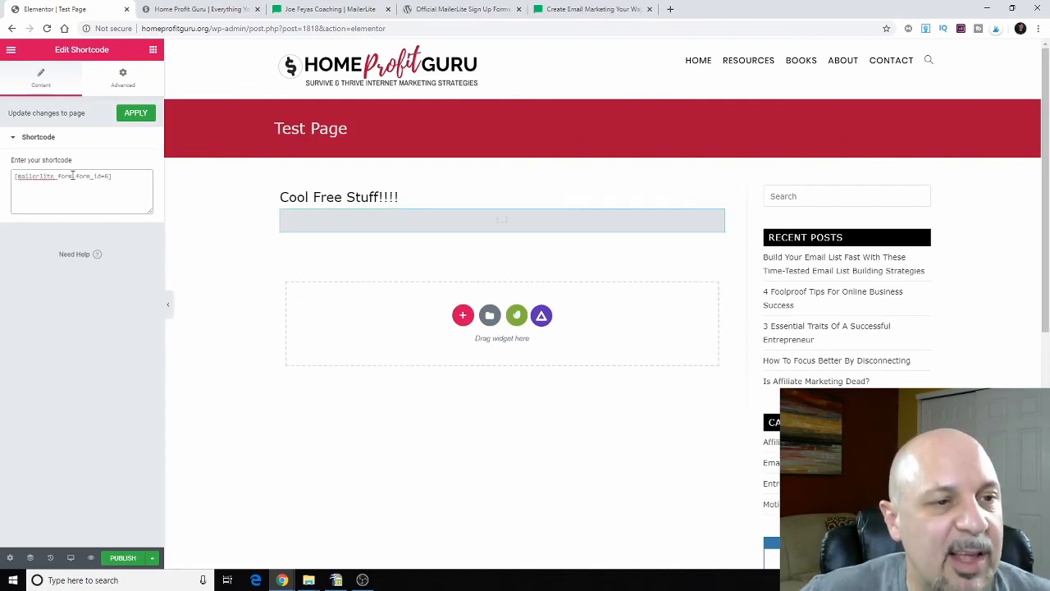
{"action": "left_click", "coordinate": [210, 244]}
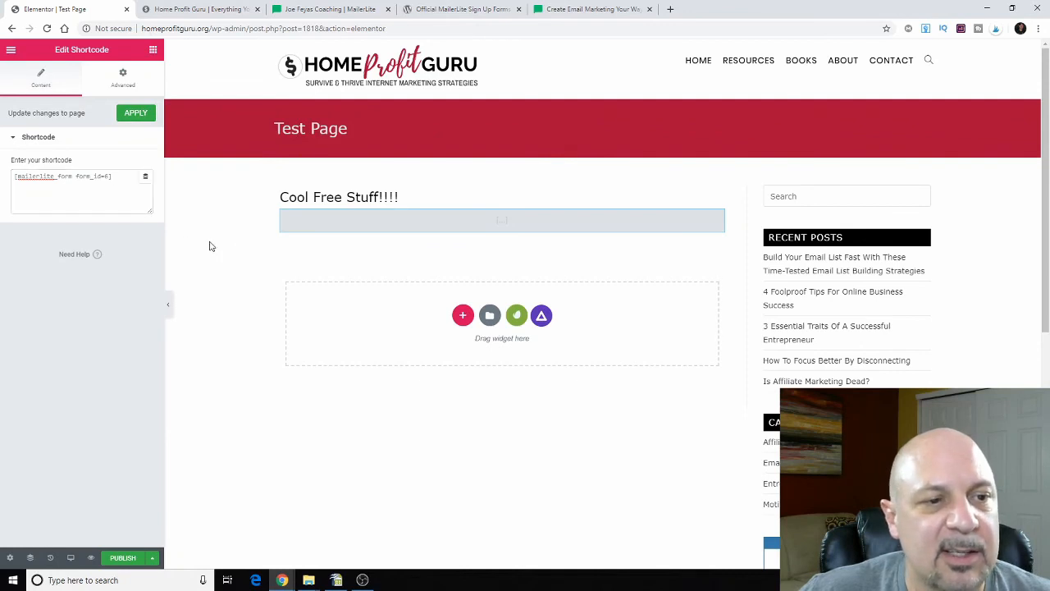
{"action": "left_click", "coordinate": [138, 558]}
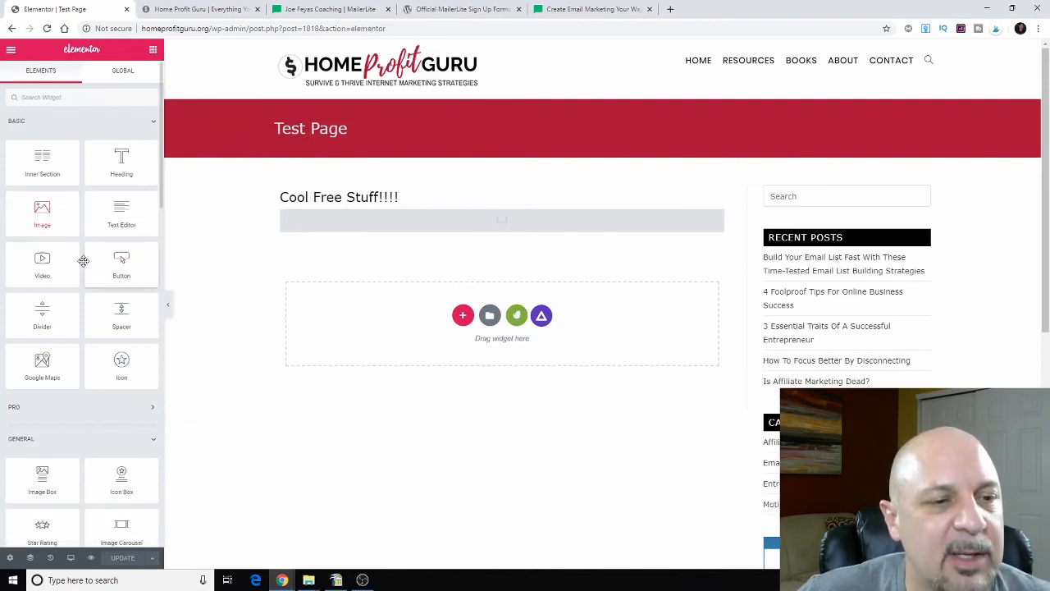
Insert the black-and-white photo of the bearded man between the heading and the shortcode, and update the page.
{"action": "left_click_drag", "start_coordinate": [42, 207], "coordinate": [397, 221]}
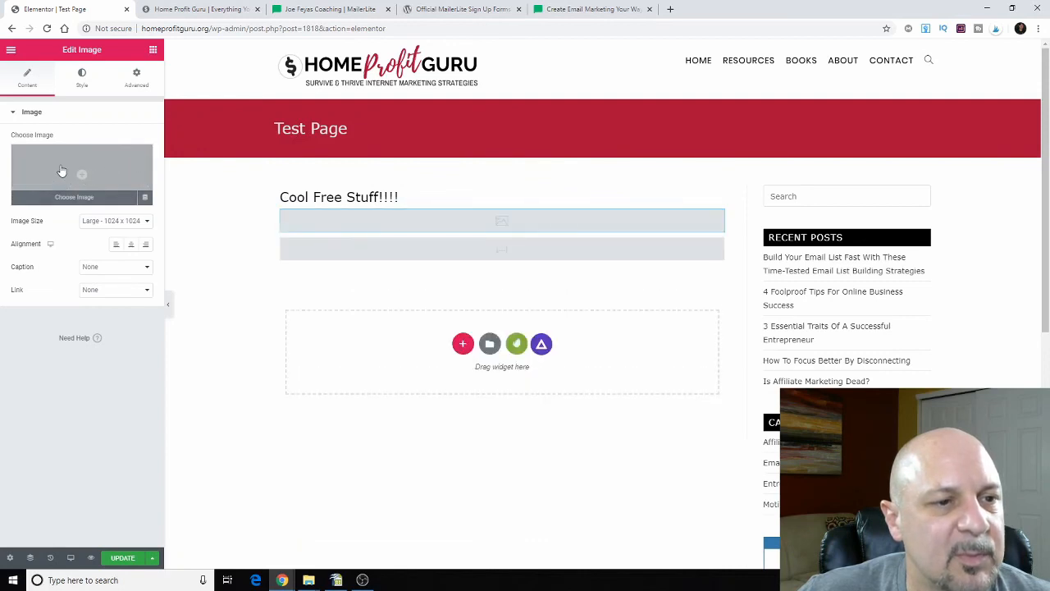
{"action": "left_click", "coordinate": [63, 172]}
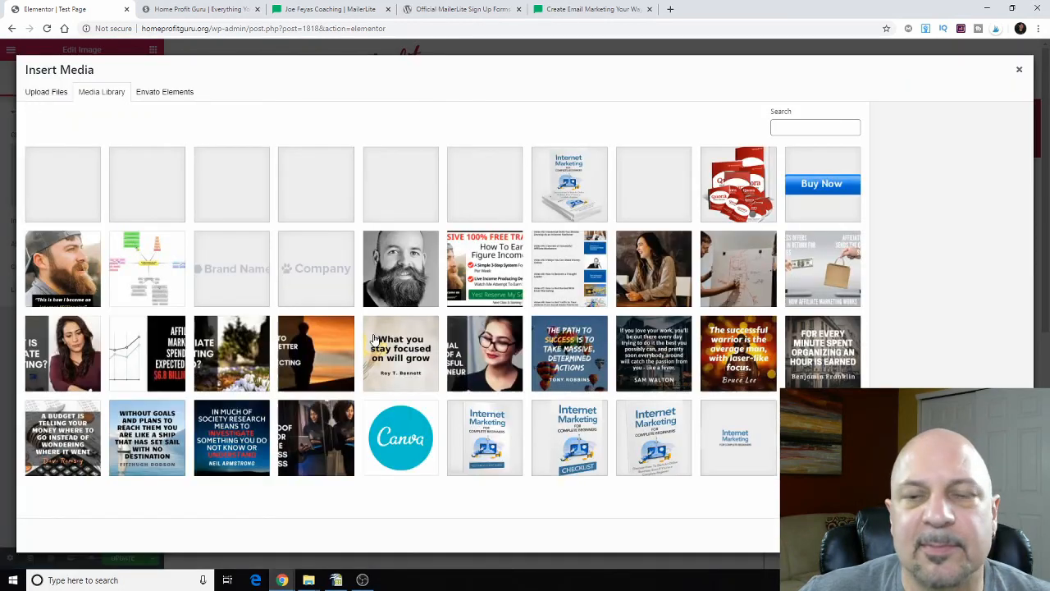
{"action": "left_click", "coordinate": [397, 263]}
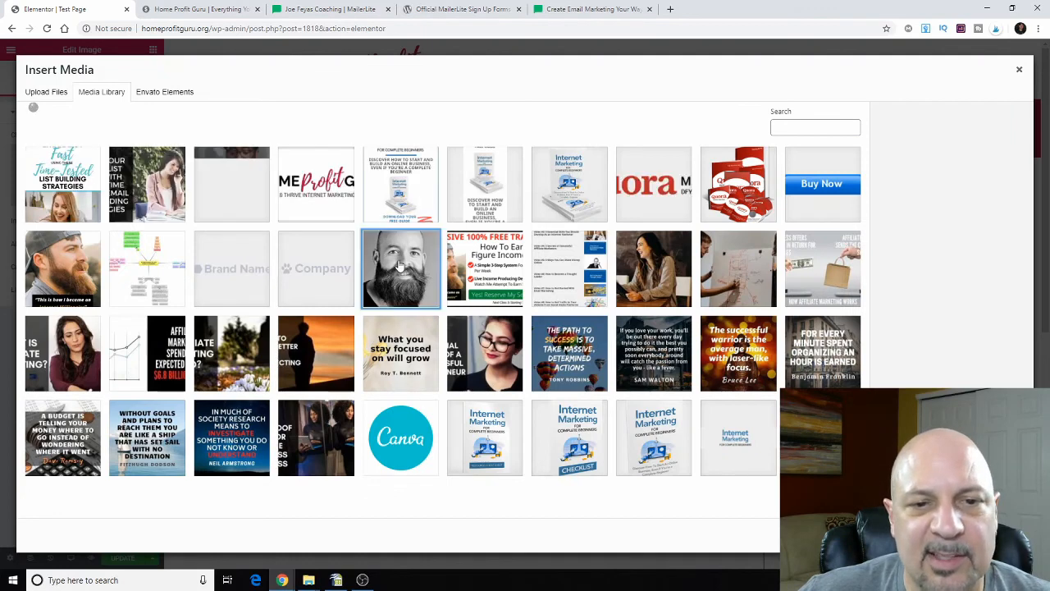
{"action": "left_click", "coordinate": [998, 536]}
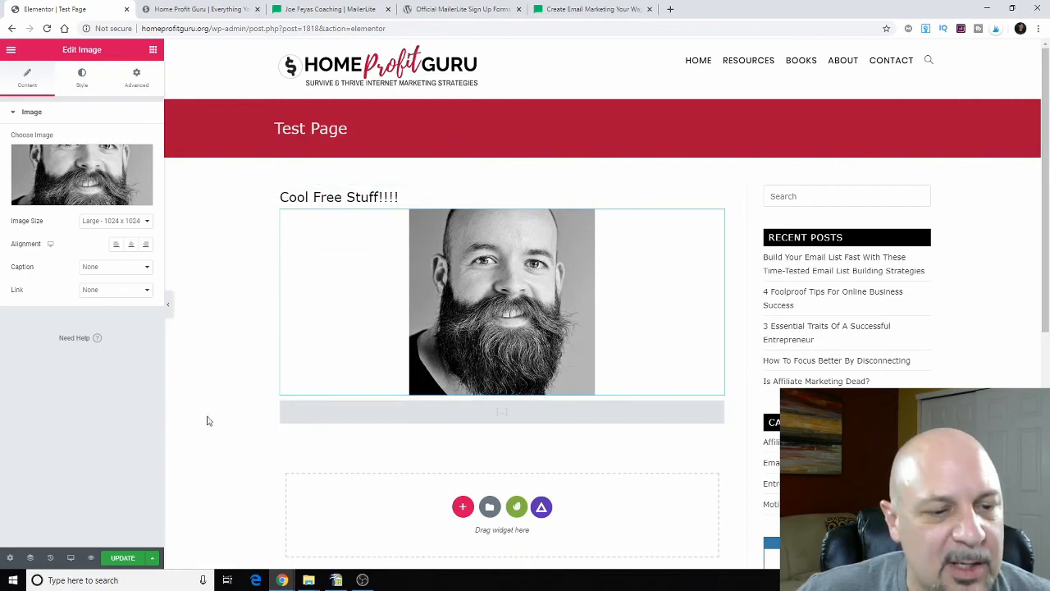
{"action": "left_click", "coordinate": [122, 558]}
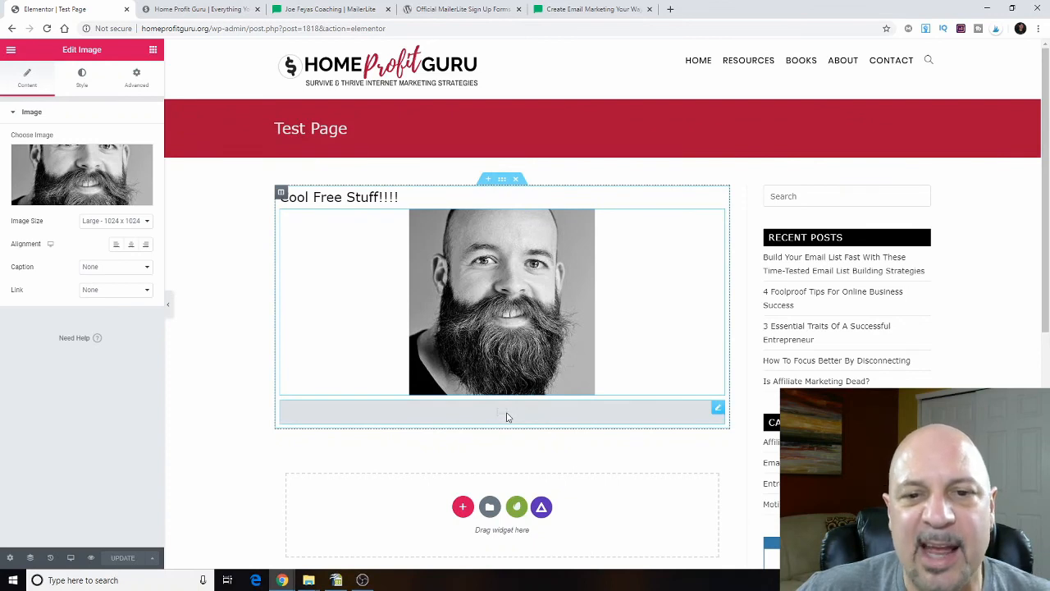
Preview the test page, close the popup, and examine the embedded signup form below the image.
{"action": "left_click", "coordinate": [91, 558]}
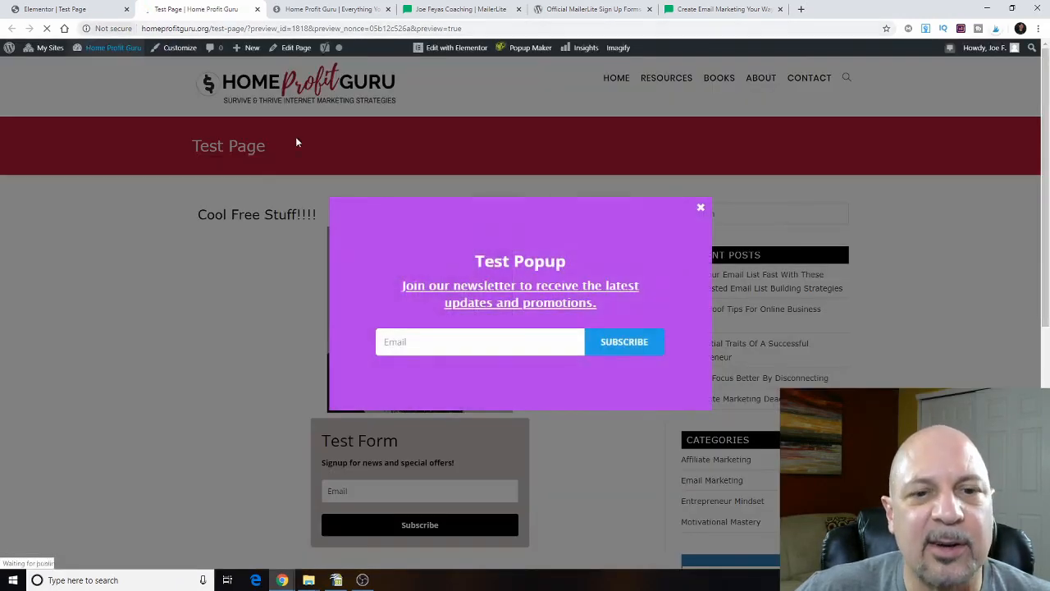
{"action": "left_click", "coordinate": [702, 209]}
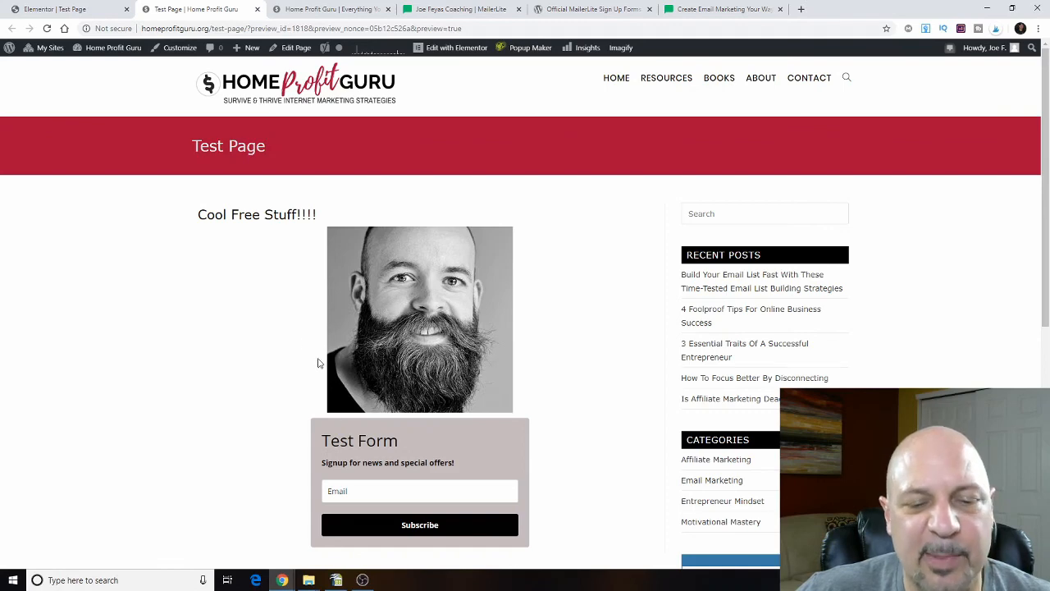
{"action": "scroll", "coordinate": [356, 442], "scroll_direction": "down", "scroll_amount": 1}
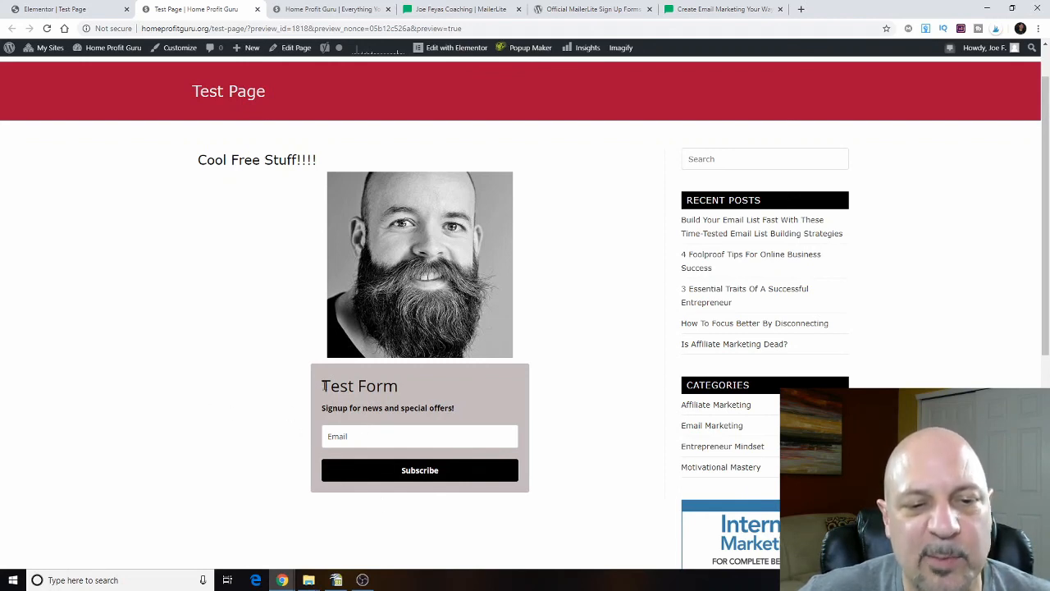
{"action": "left_click_drag", "start_coordinate": [324, 386], "coordinate": [476, 417]}
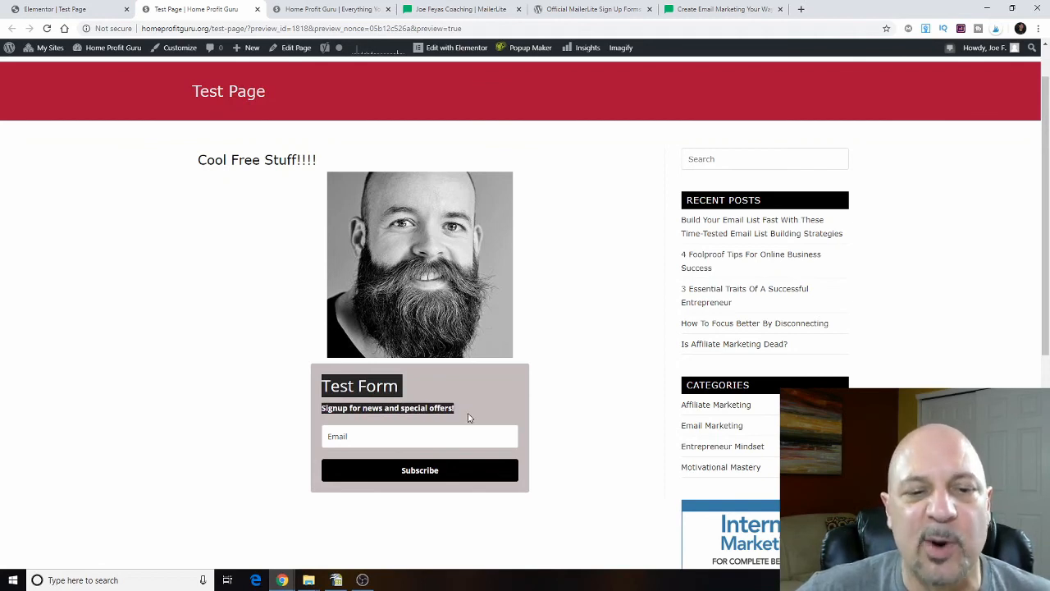
{"action": "left_click", "coordinate": [277, 424]}
{"action": "mouse_move", "coordinate": [295, 421]}
{"action": "left_mouse_down"}
{"action": "mouse_move", "coordinate": [336, 471]}
{"action": "mouse_move", "coordinate": [292, 424]}
{"action": "left_mouse_up"}
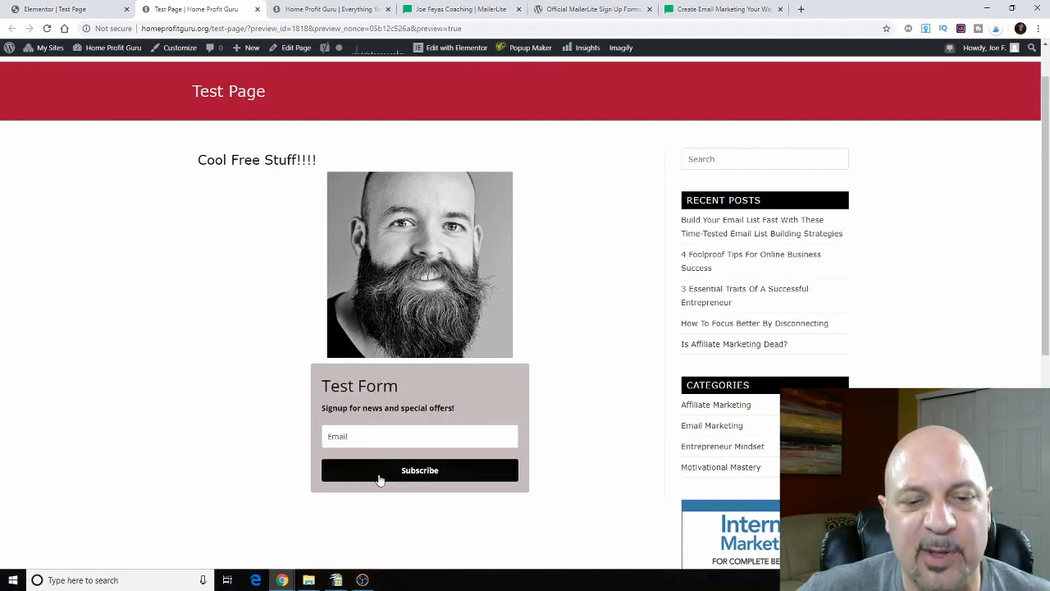